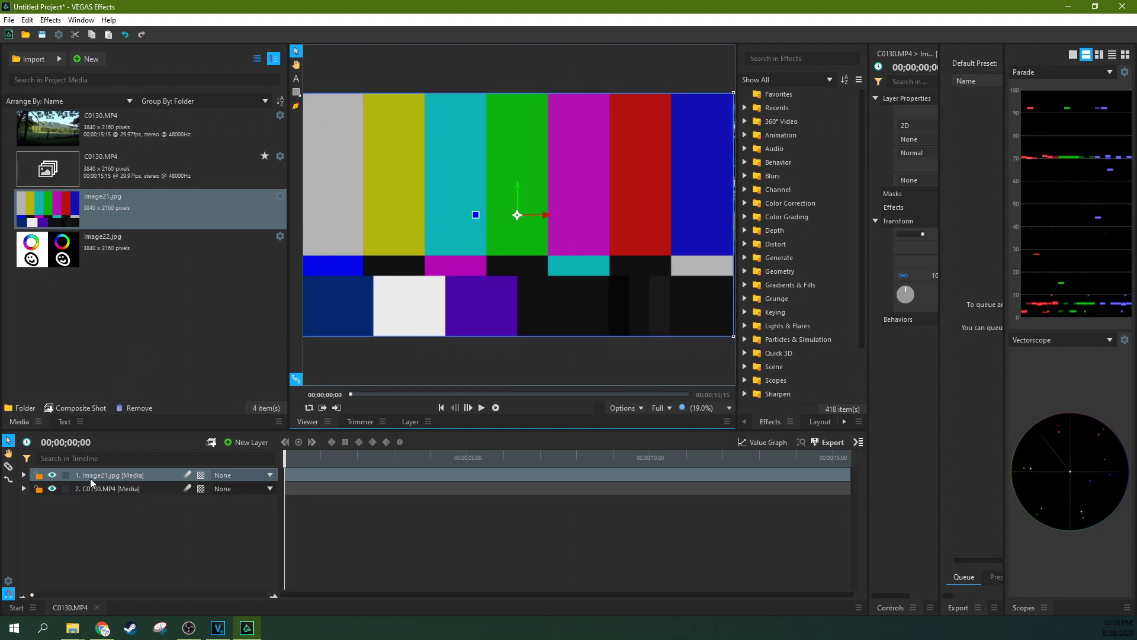
Move the Image21.jpg layer below the C0130.MP4 layer and back above it to compare the stacking order.
{"action": "left_click_drag", "start_coordinate": [99, 472], "coordinate": [96, 490]}
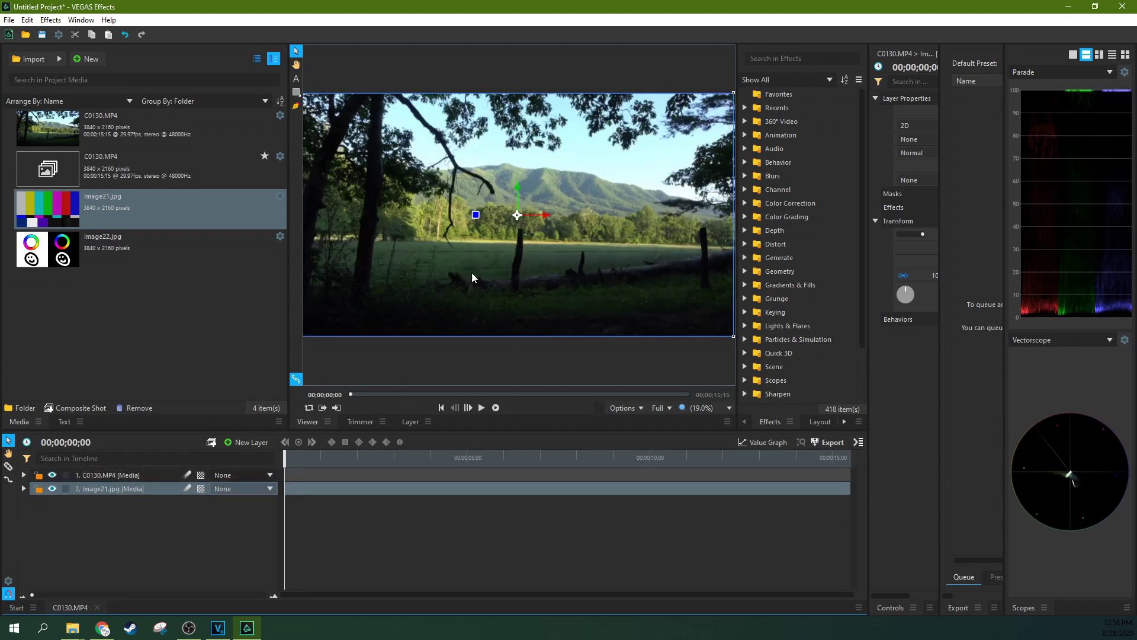
{"action": "left_click_drag", "start_coordinate": [94, 489], "coordinate": [97, 474]}
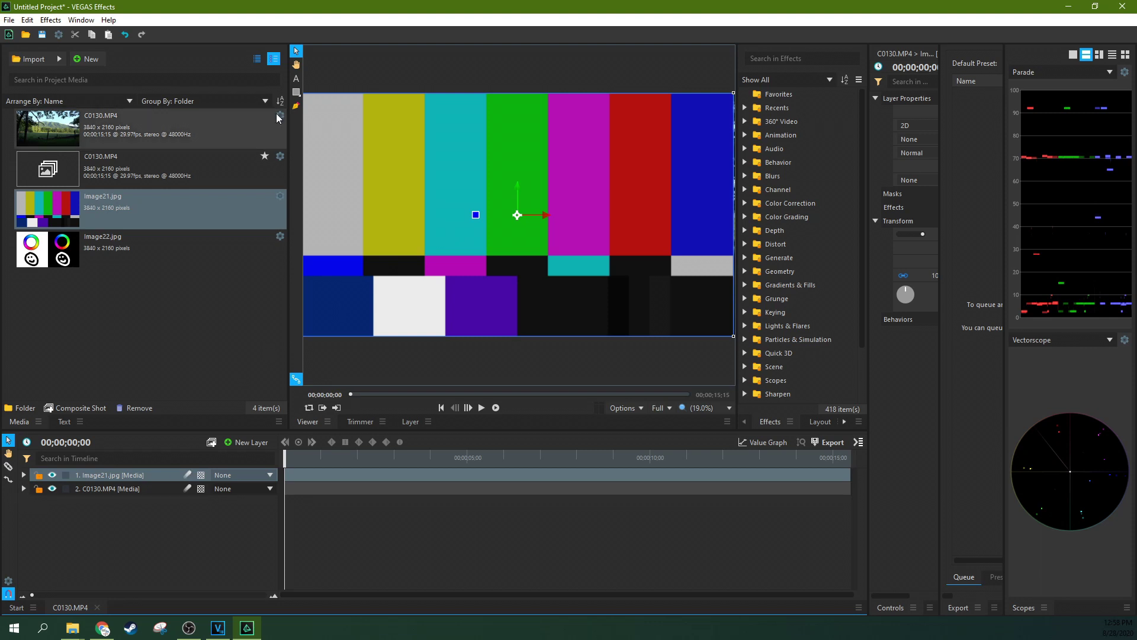
Draw a rectangular mask across the yellow and cyan bars of Image21.jpg, and delete it.
{"action": "left_click", "coordinate": [296, 91]}
{"action": "left_click_drag", "start_coordinate": [387, 128], "coordinate": [481, 178]}
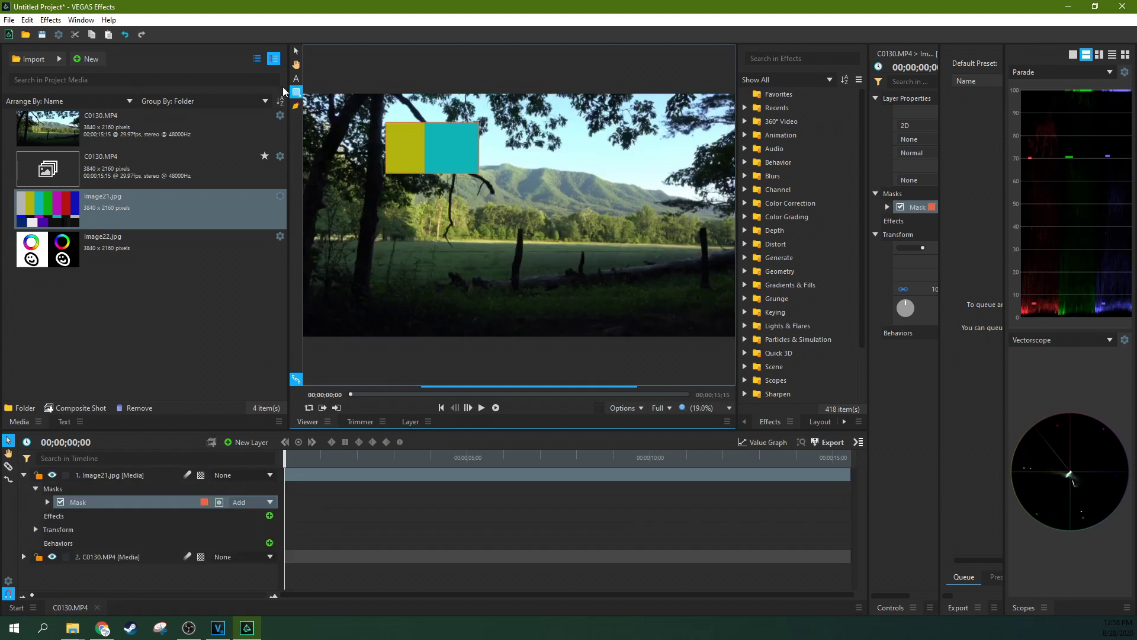
{"action": "left_click", "coordinate": [119, 501]}
{"action": "key", "text": "Delete"}
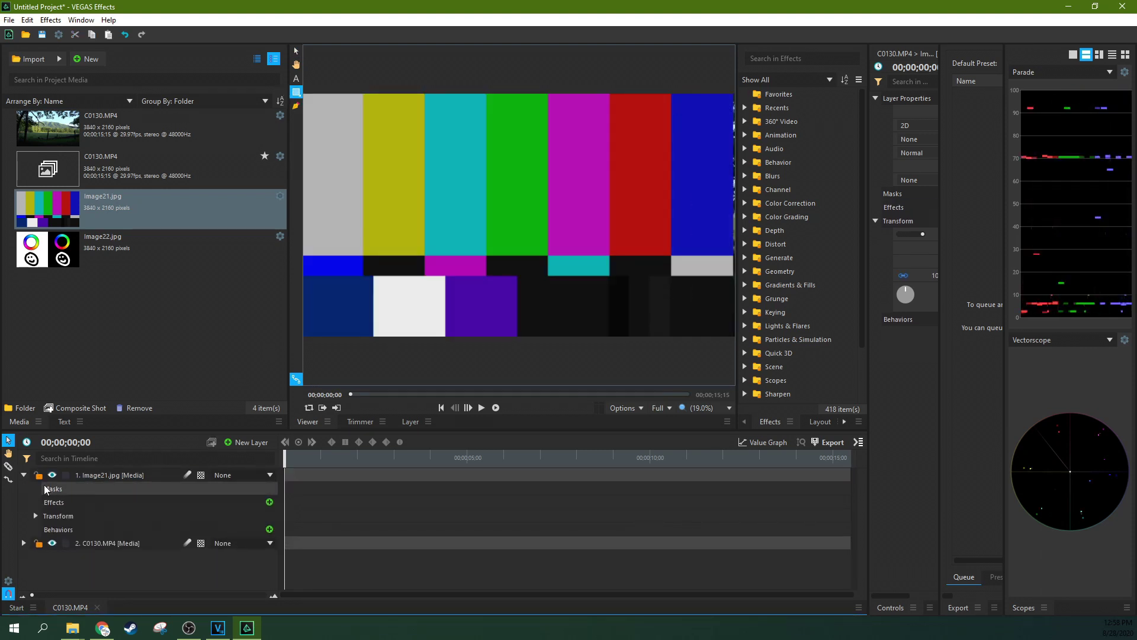
Change the blend mode of the Image21.jpg layer to Add.
{"action": "right_click", "coordinate": [113, 475]}
{"action": "mouse_move", "coordinate": [221, 166]}
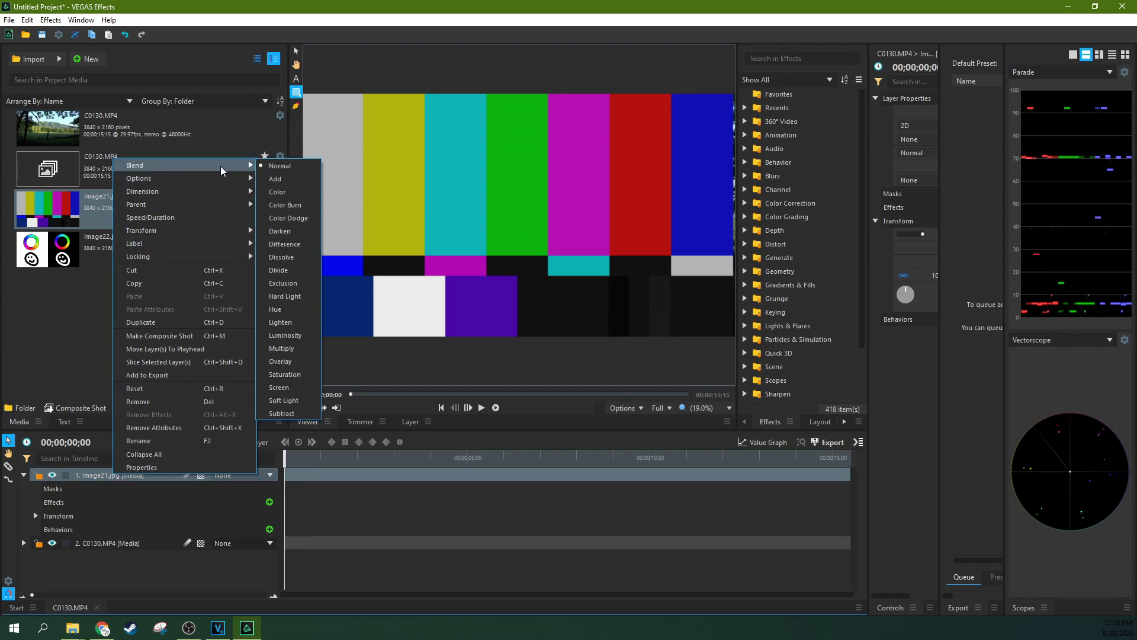
{"action": "left_click", "coordinate": [292, 179]}
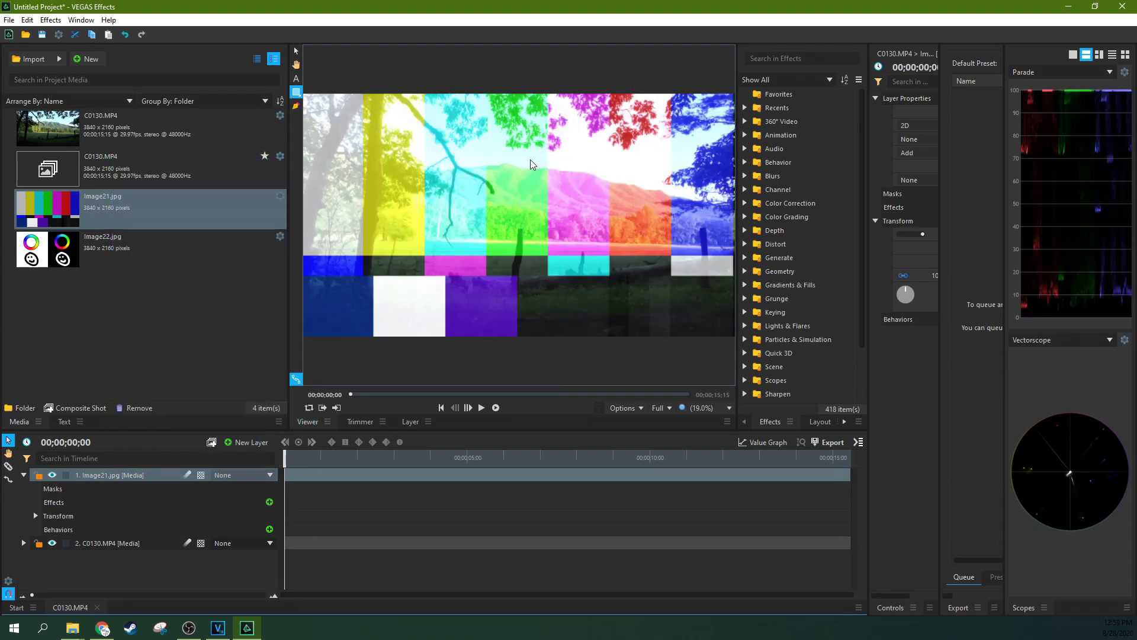
Return the Image21.jpg layer to Normal blending and apply a Levels Histogram with Input Black 0.03 and Input White 0.92.
{"action": "right_click", "coordinate": [140, 473]}
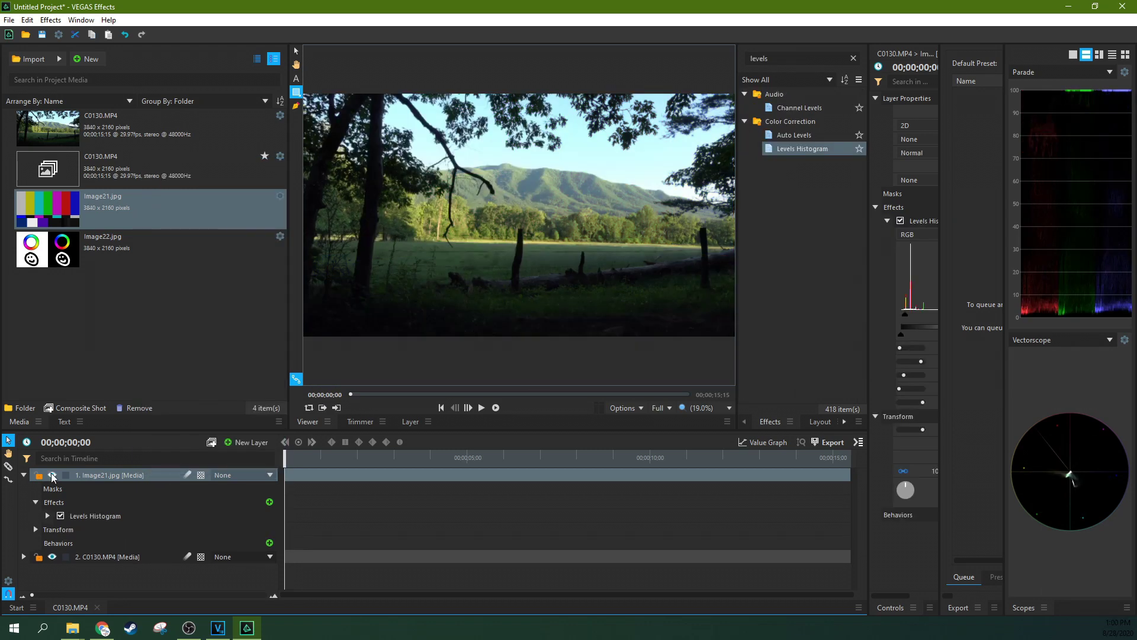
{"action": "left_click", "coordinate": [53, 475]}
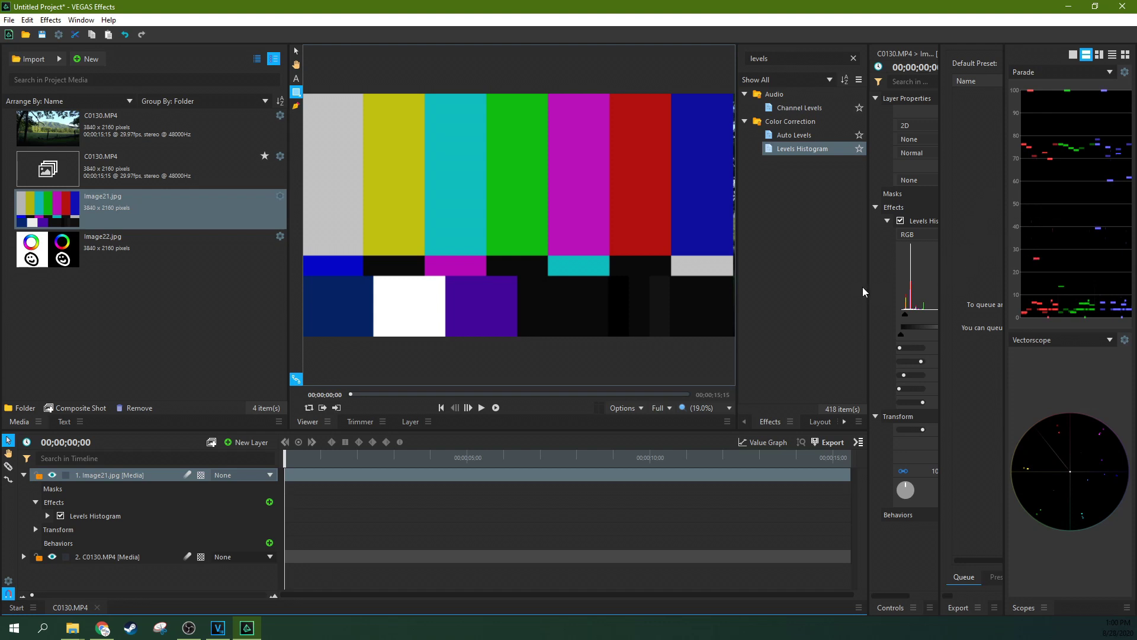
{"action": "left_click_drag", "start_coordinate": [869, 286], "coordinate": [602, 308]}
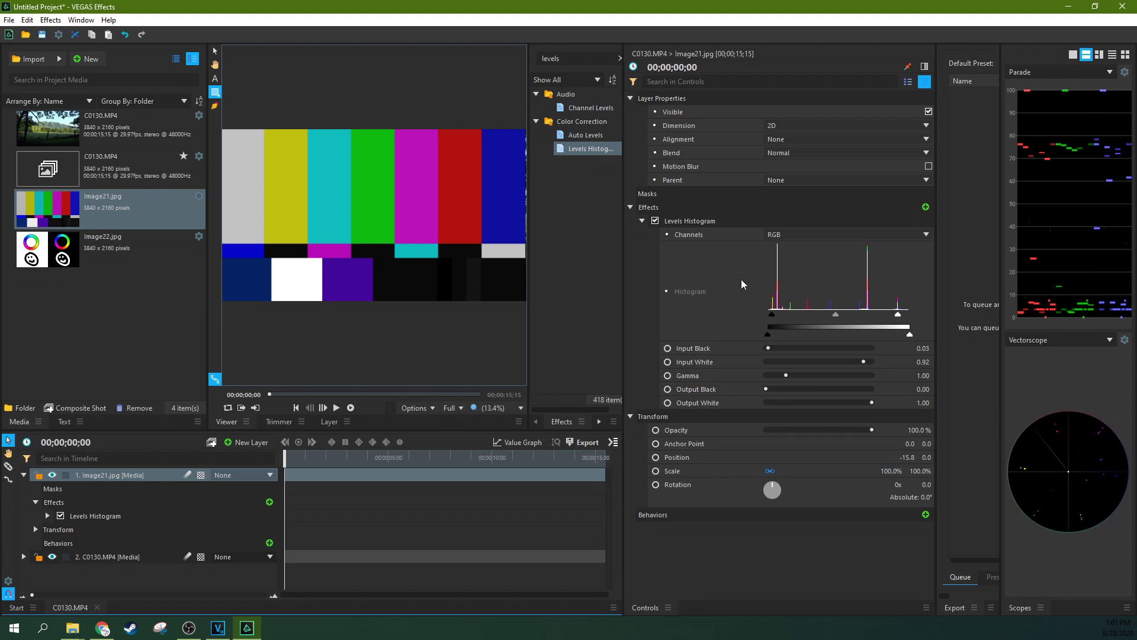
{"action": "left_click_drag", "start_coordinate": [625, 298], "coordinate": [868, 265]}
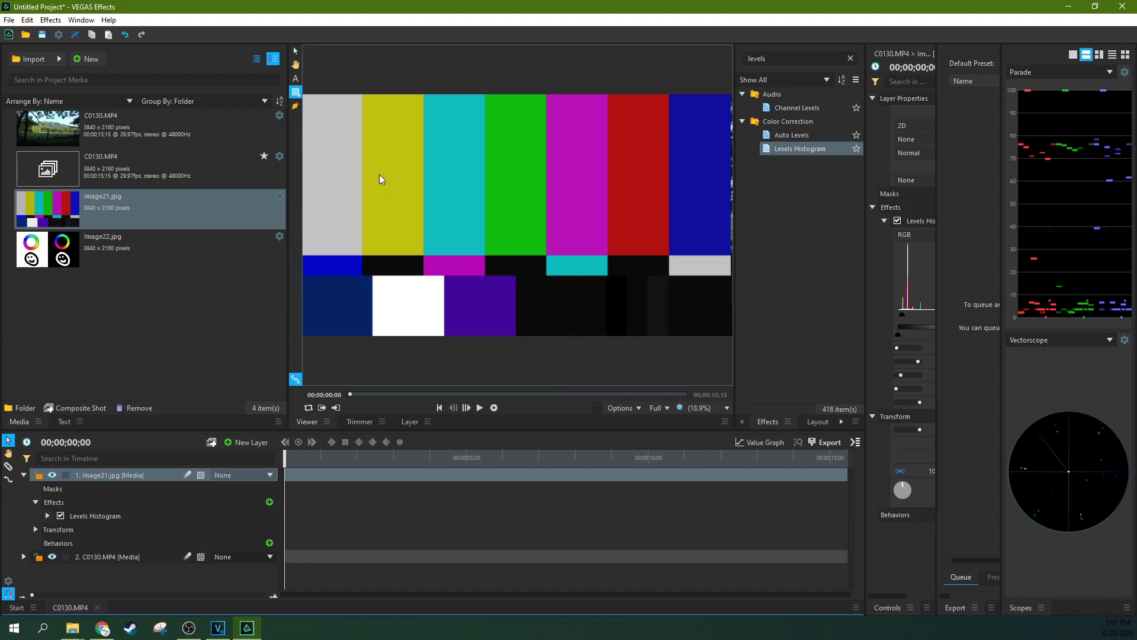
{"action": "left_click_drag", "start_coordinate": [392, 174], "coordinate": [398, 174]}
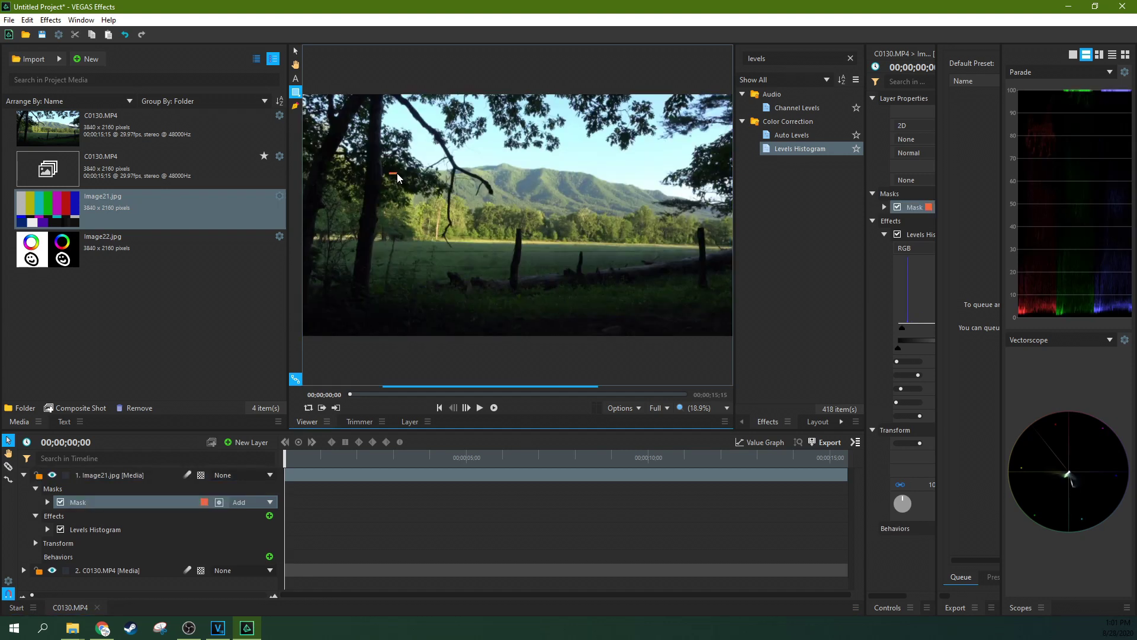
{"action": "left_click", "coordinate": [129, 497]}
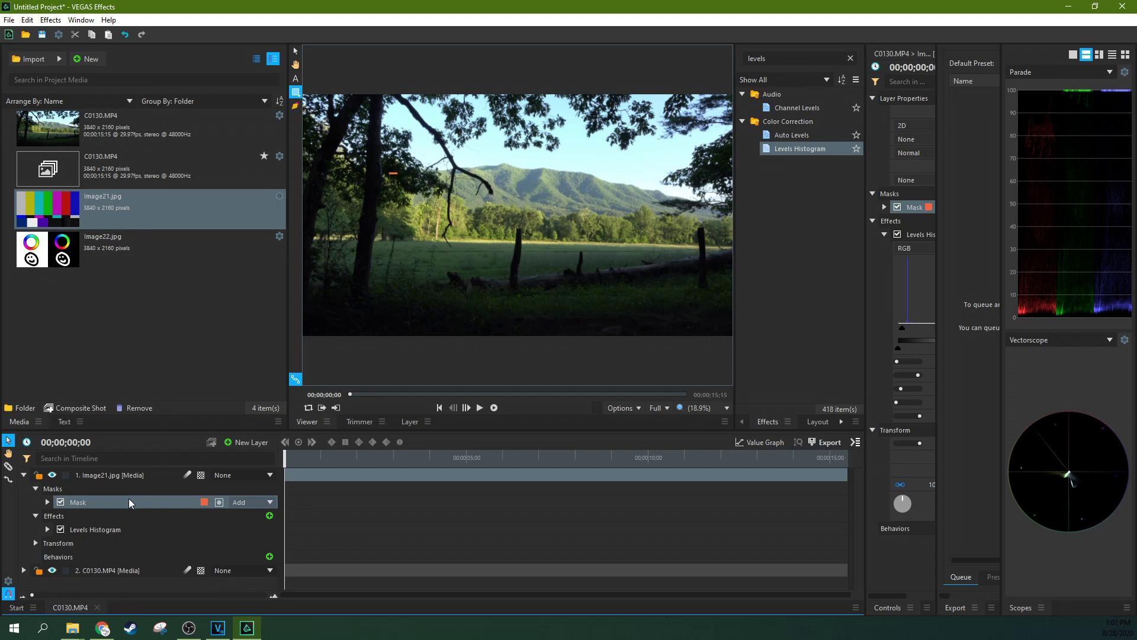
{"action": "key", "text": "Delete"}
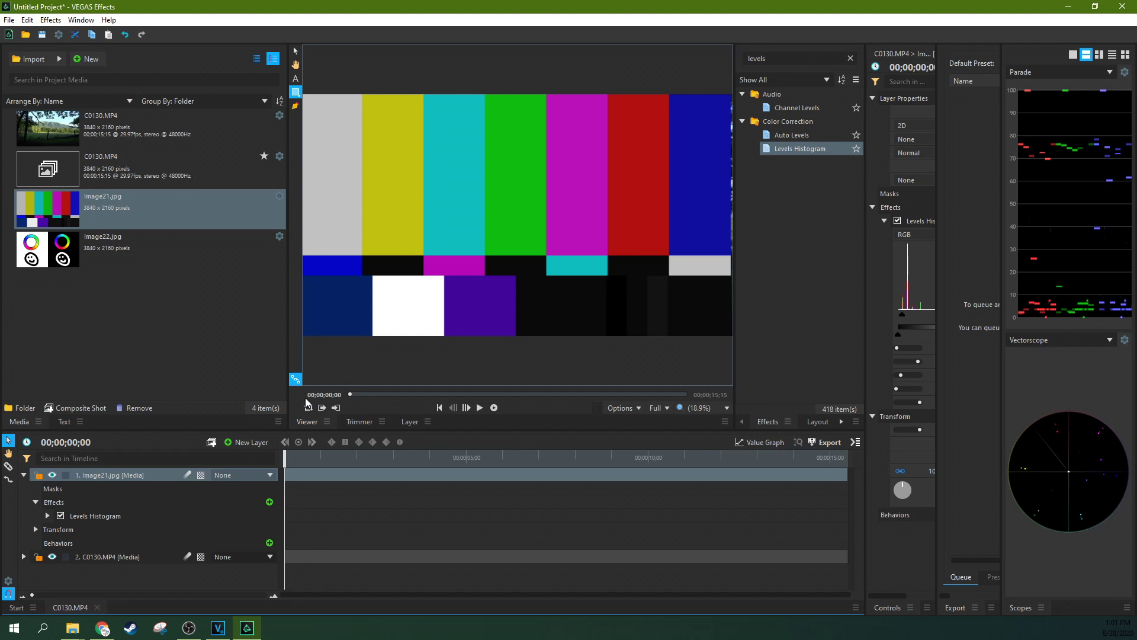
Set the Image21.jpg layer to Add blending and shift the color bars up and back down over the footage to compare.
{"action": "right_click", "coordinate": [120, 472]}
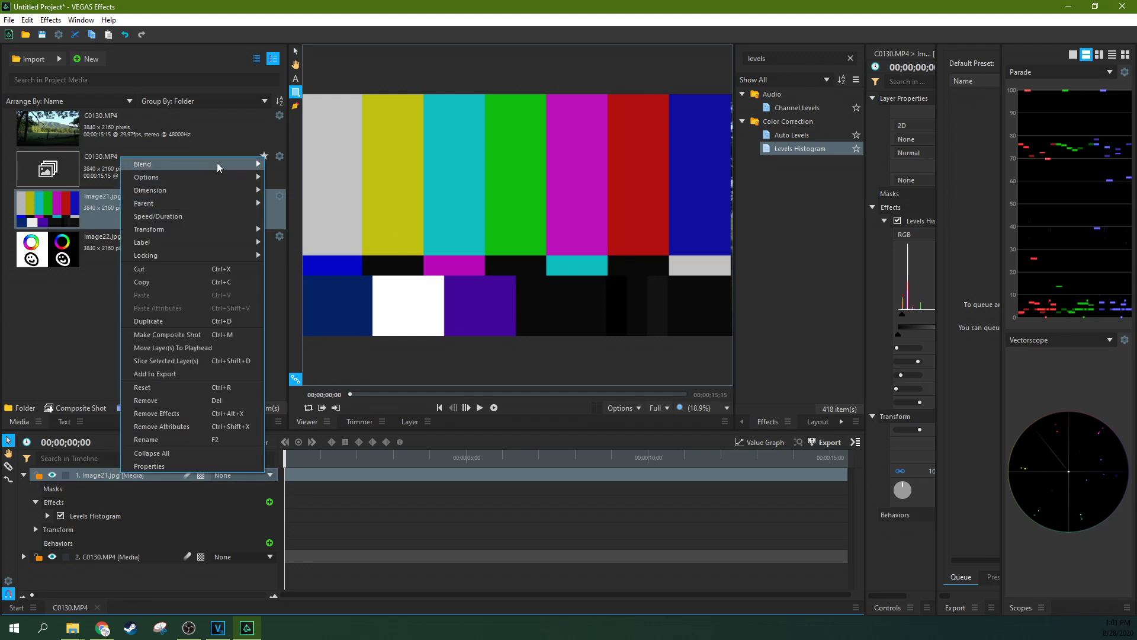
{"action": "mouse_move", "coordinate": [220, 169]}
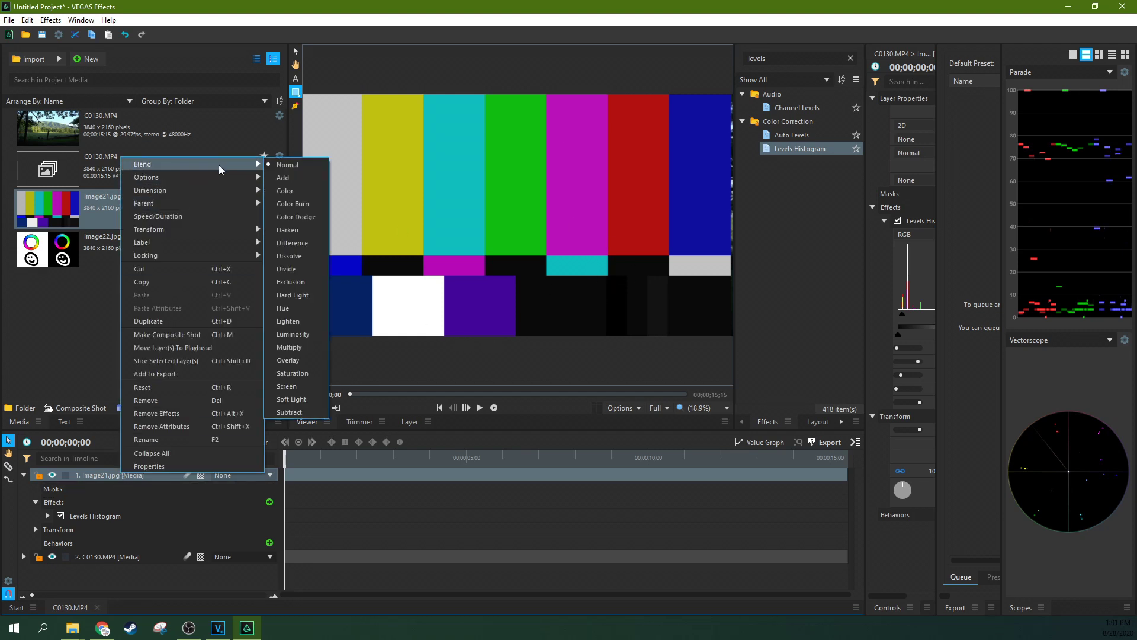
{"action": "left_click", "coordinate": [305, 176]}
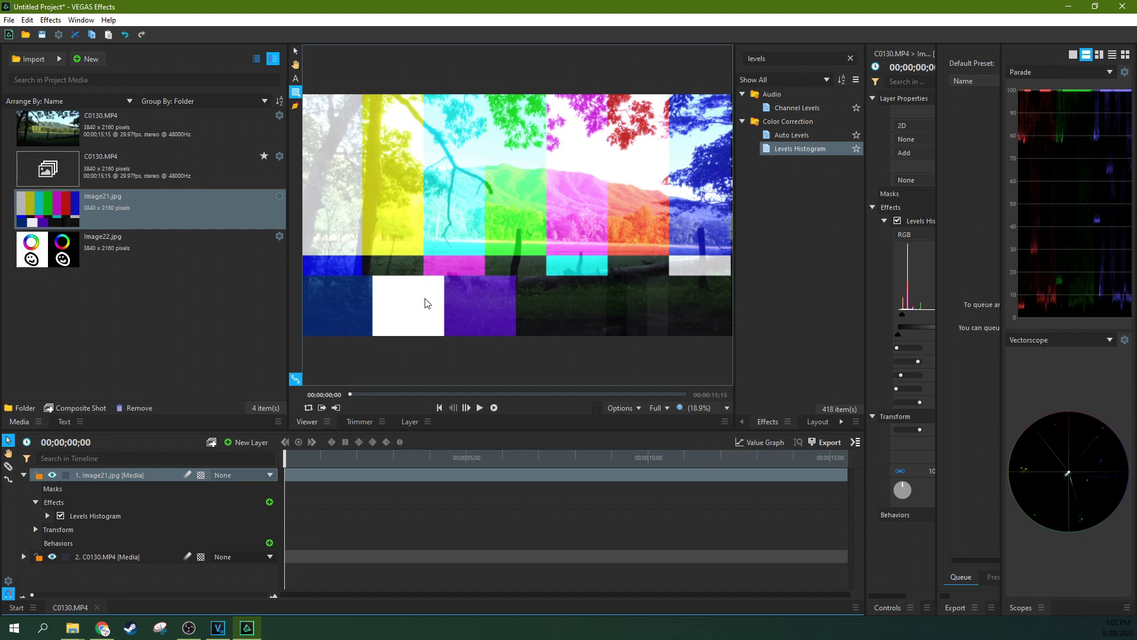
{"action": "key", "text": "v"}
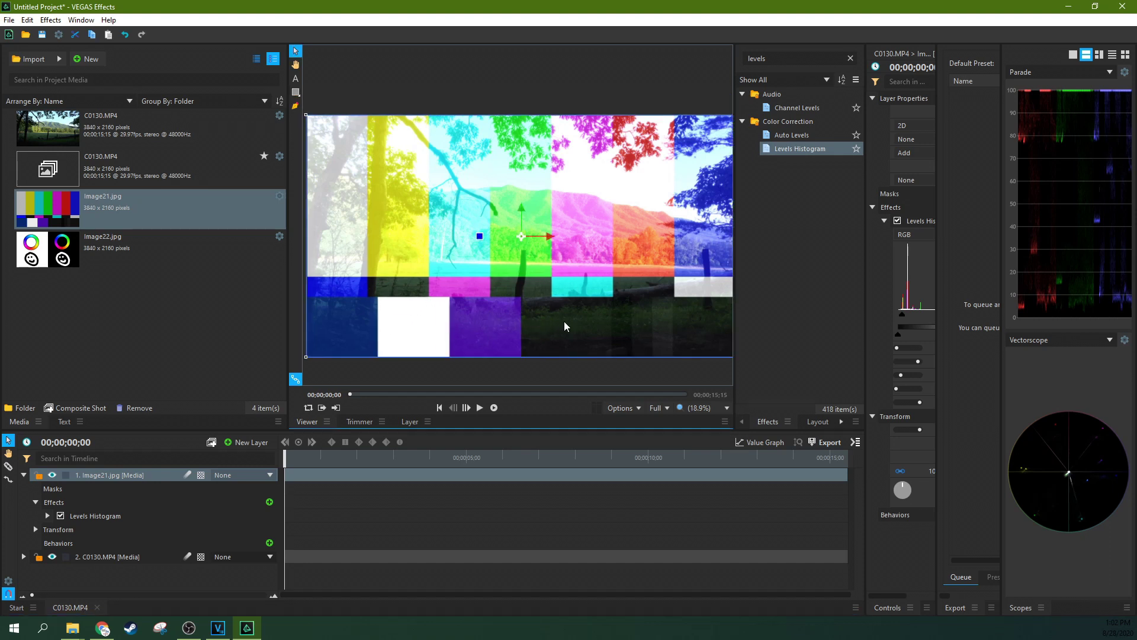
{"action": "left_click_drag", "start_coordinate": [603, 304], "coordinate": [598, 223]}
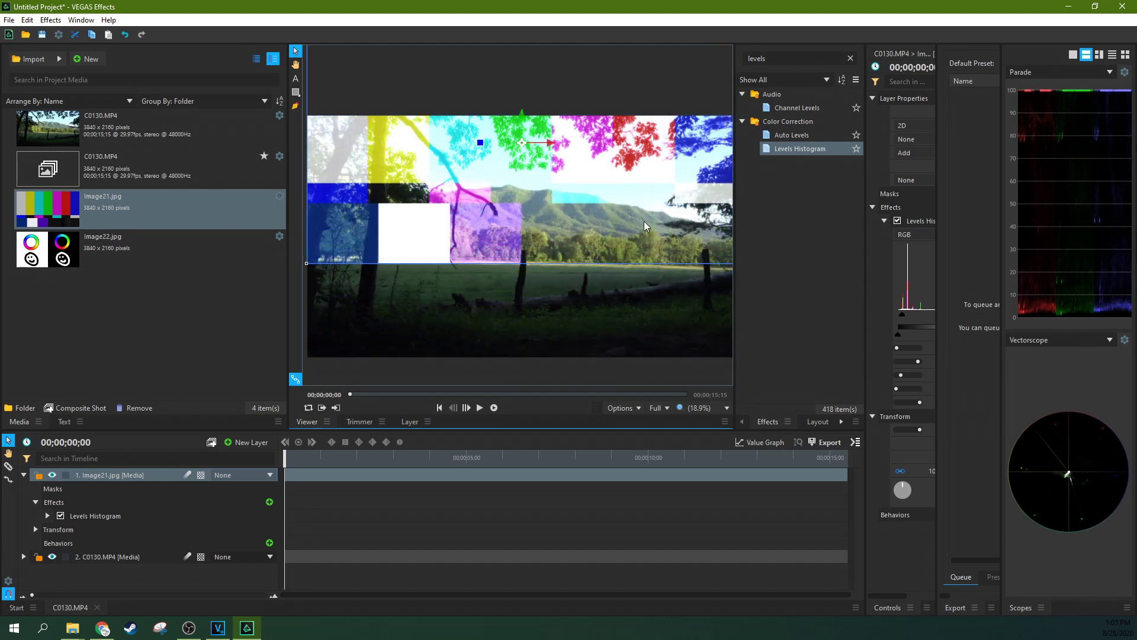
{"action": "left_click_drag", "start_coordinate": [561, 266], "coordinate": [583, 337]}
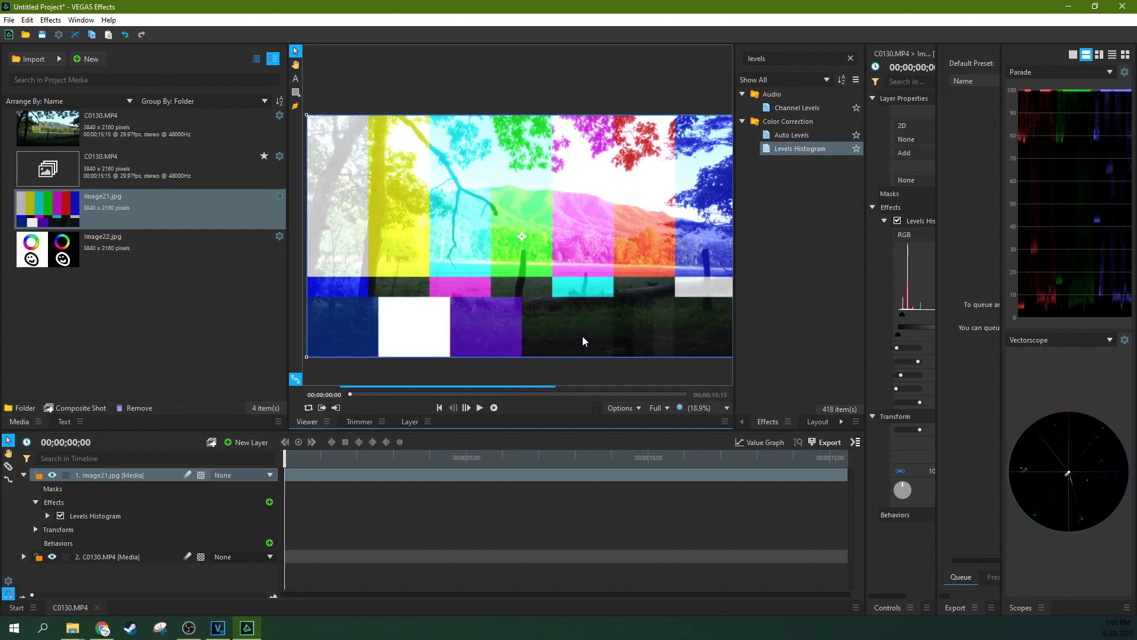
Set the Image21.jpg layer to Color blending and move the bars over the footage, returning them to full coverage.
{"action": "right_click", "coordinate": [99, 473]}
{"action": "mouse_move", "coordinate": [210, 166]}
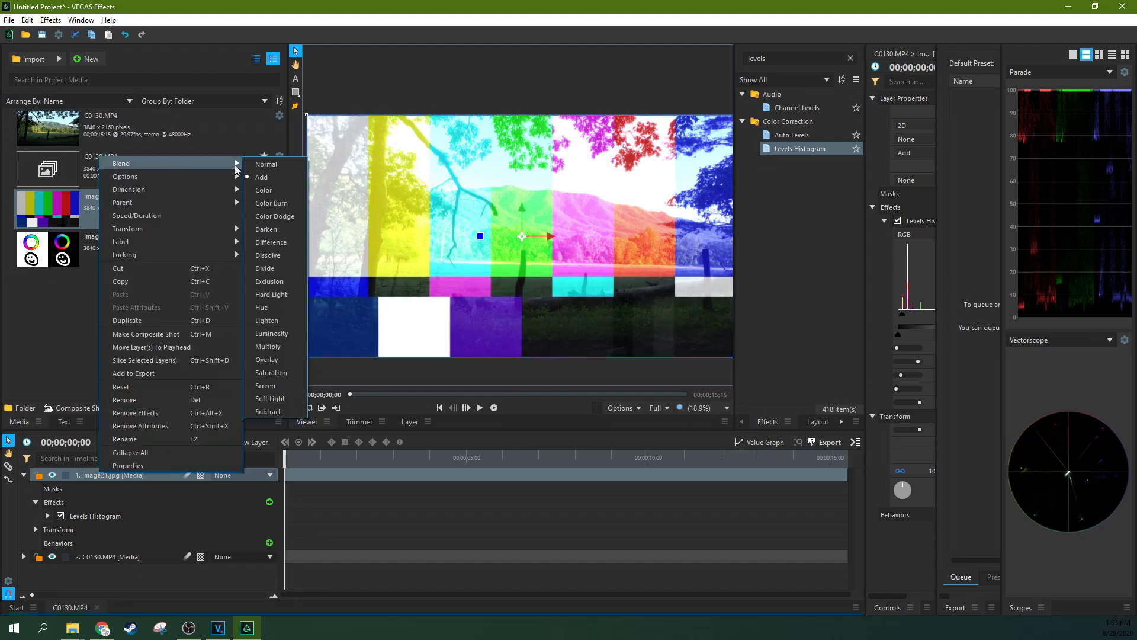
{"action": "left_click", "coordinate": [263, 191]}
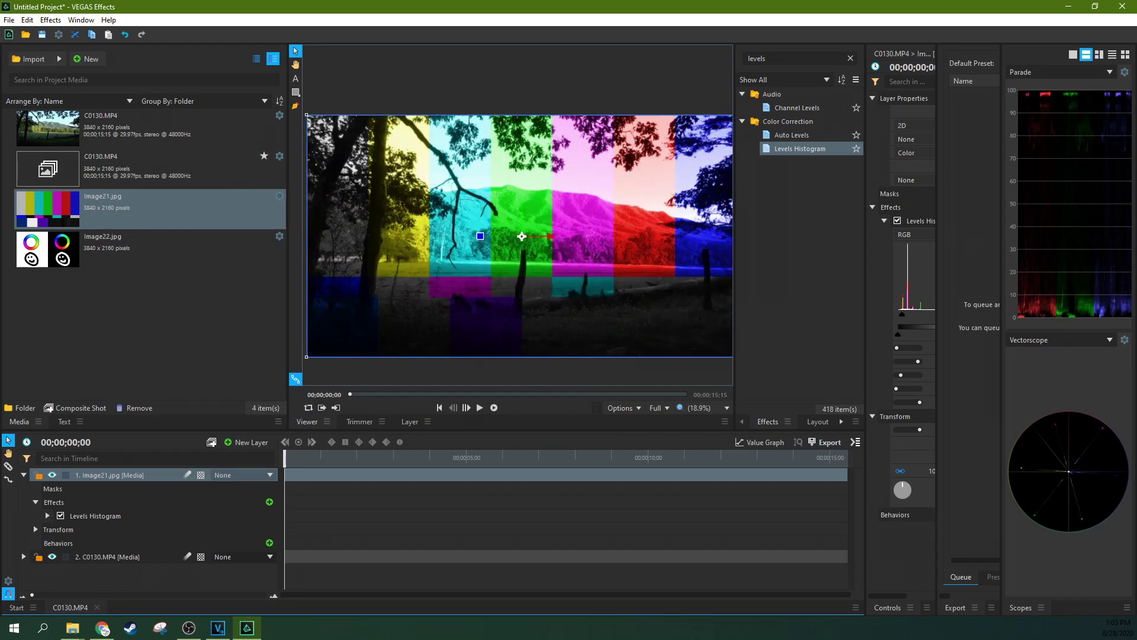
{"action": "left_click_drag", "start_coordinate": [585, 239], "coordinate": [589, 144]}
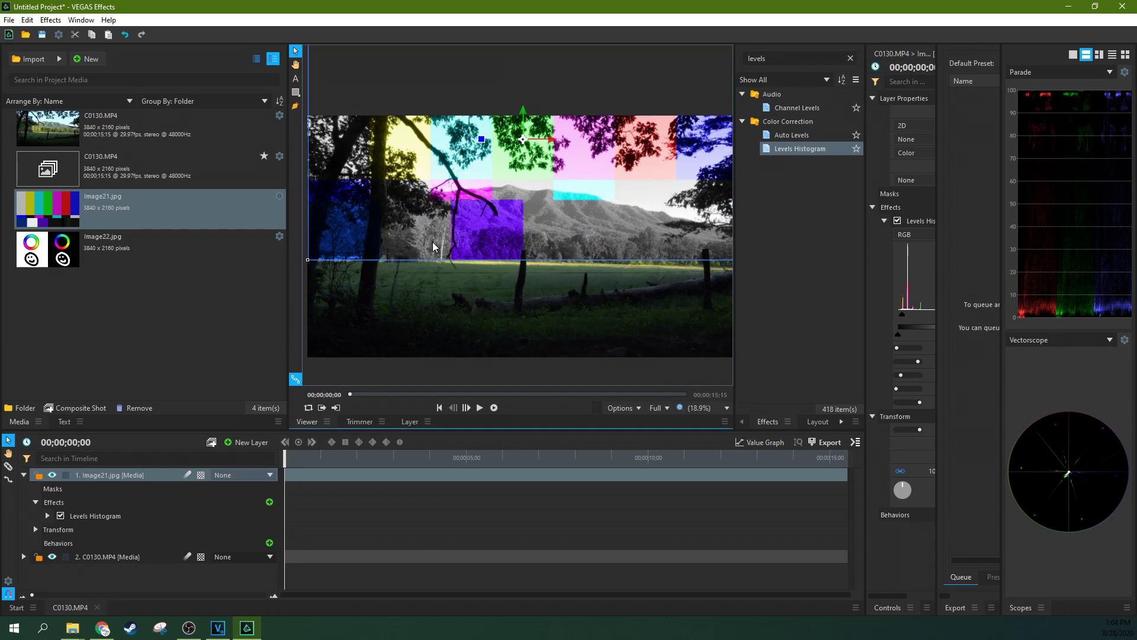
{"action": "left_click_drag", "start_coordinate": [595, 235], "coordinate": [594, 326]}
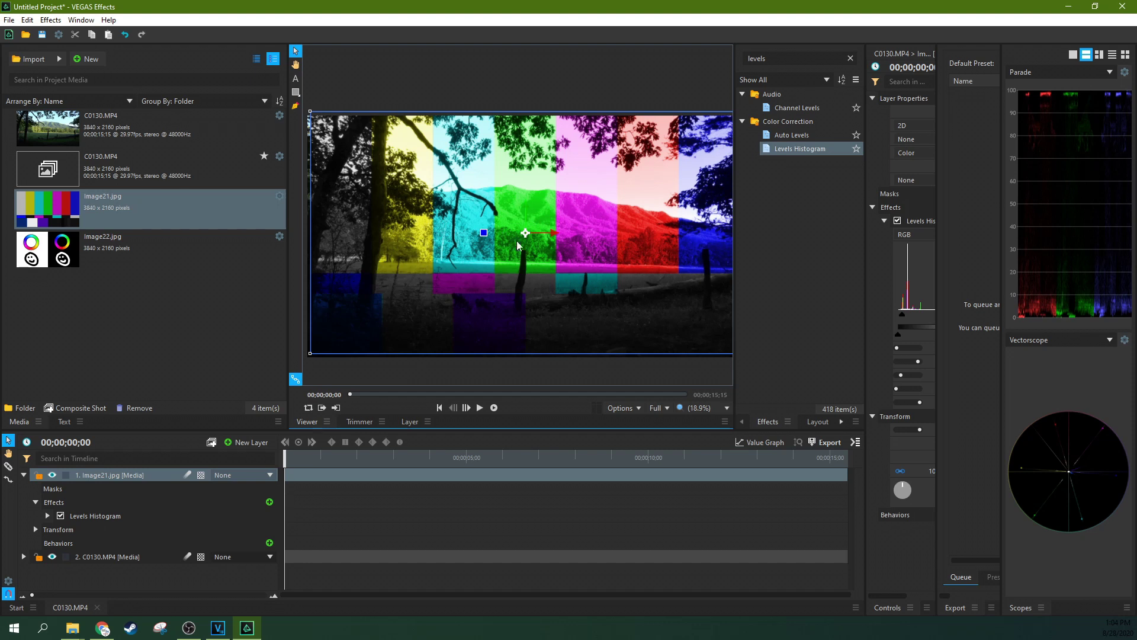
{"action": "left_click_drag", "start_coordinate": [488, 235], "coordinate": [528, 279]}
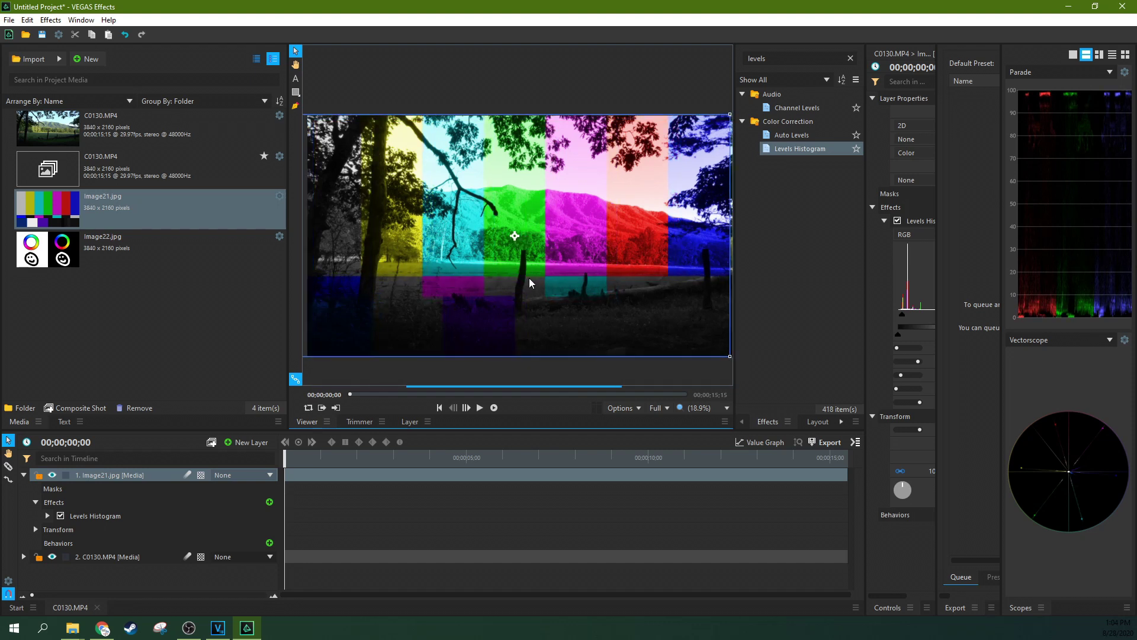
{"action": "left_click_drag", "start_coordinate": [457, 240], "coordinate": [464, 241]}
Set the Image21.jpg layer to Color Burn blending and move the bars across the footage, bringing them back over the frame.
{"action": "right_click", "coordinate": [116, 480]}
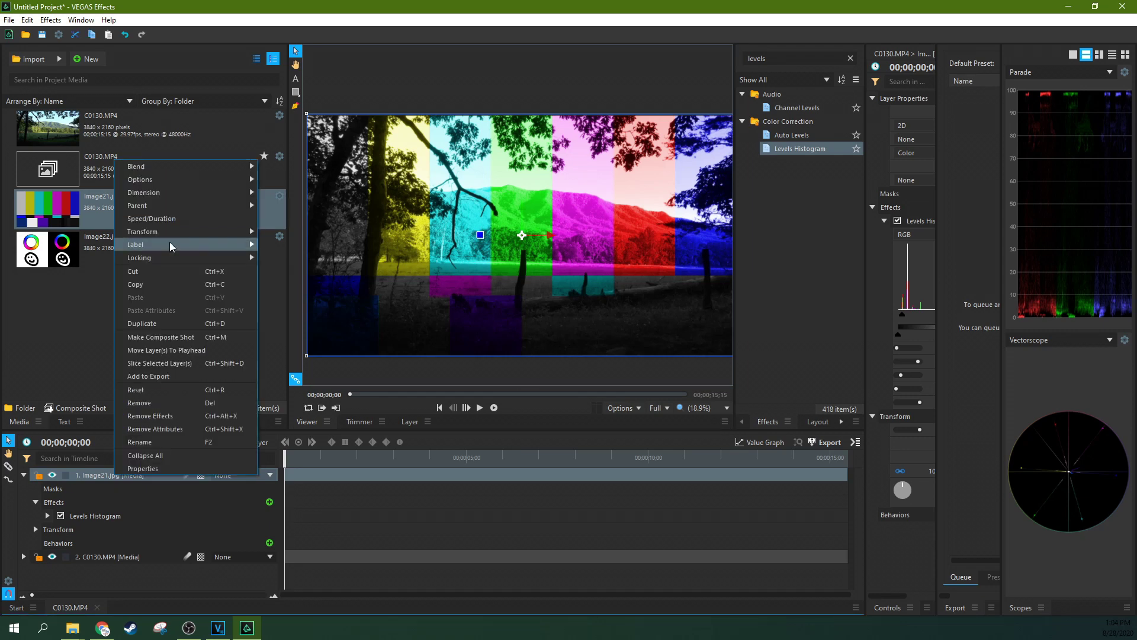
{"action": "mouse_move", "coordinate": [201, 164]}
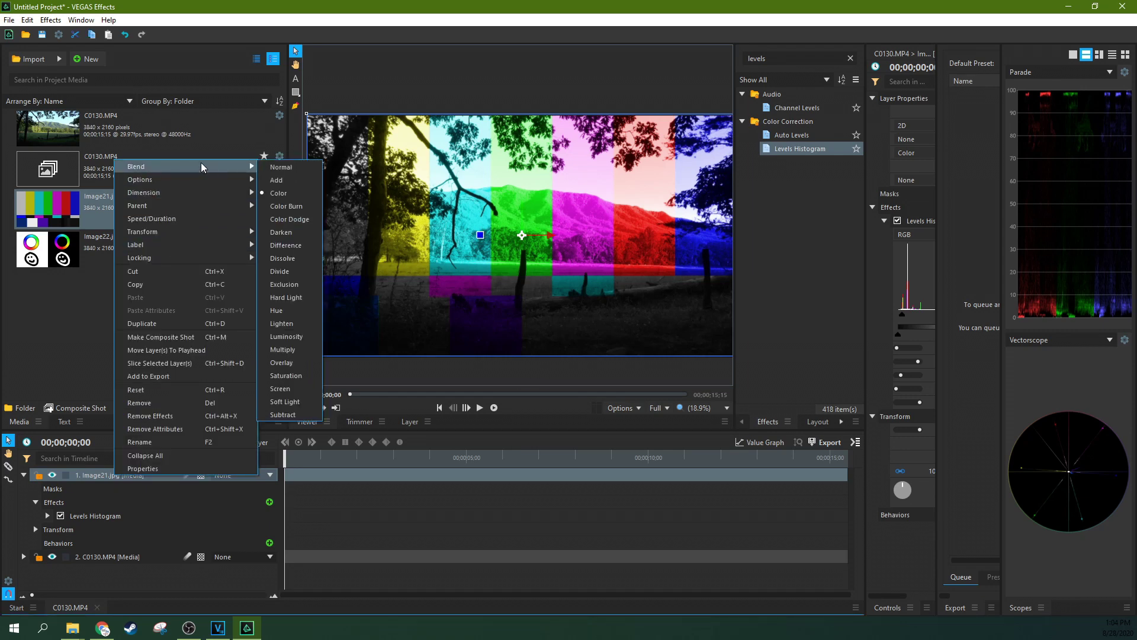
{"action": "left_click", "coordinate": [285, 206]}
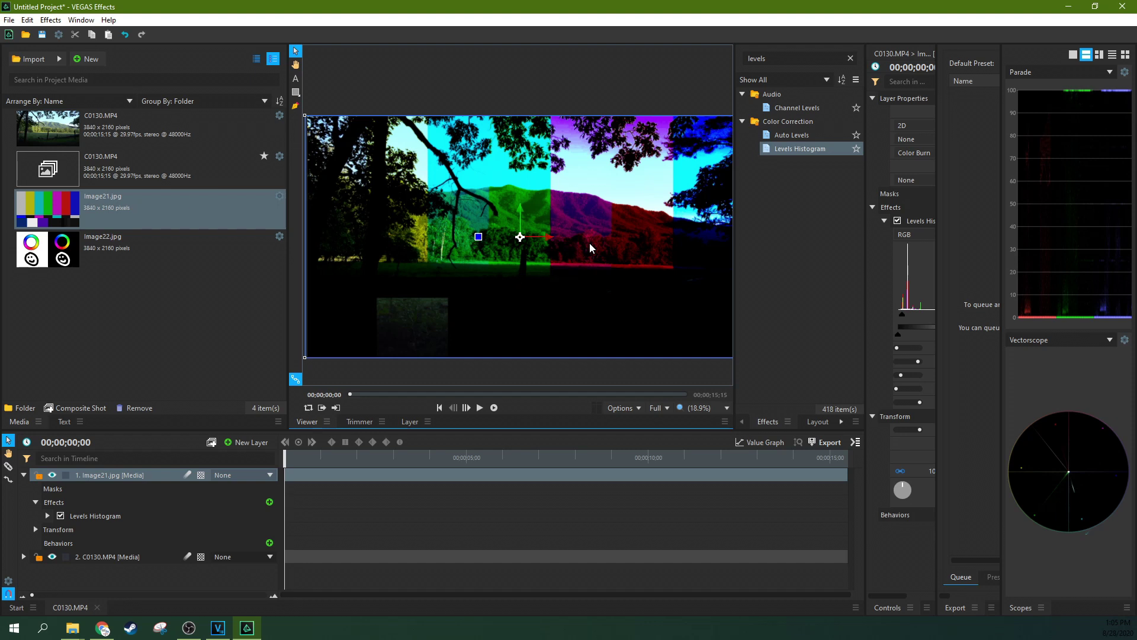
{"action": "left_click_drag", "start_coordinate": [491, 249], "coordinate": [431, 180]}
{"action": "left_click_drag", "start_coordinate": [519, 192], "coordinate": [562, 258]}
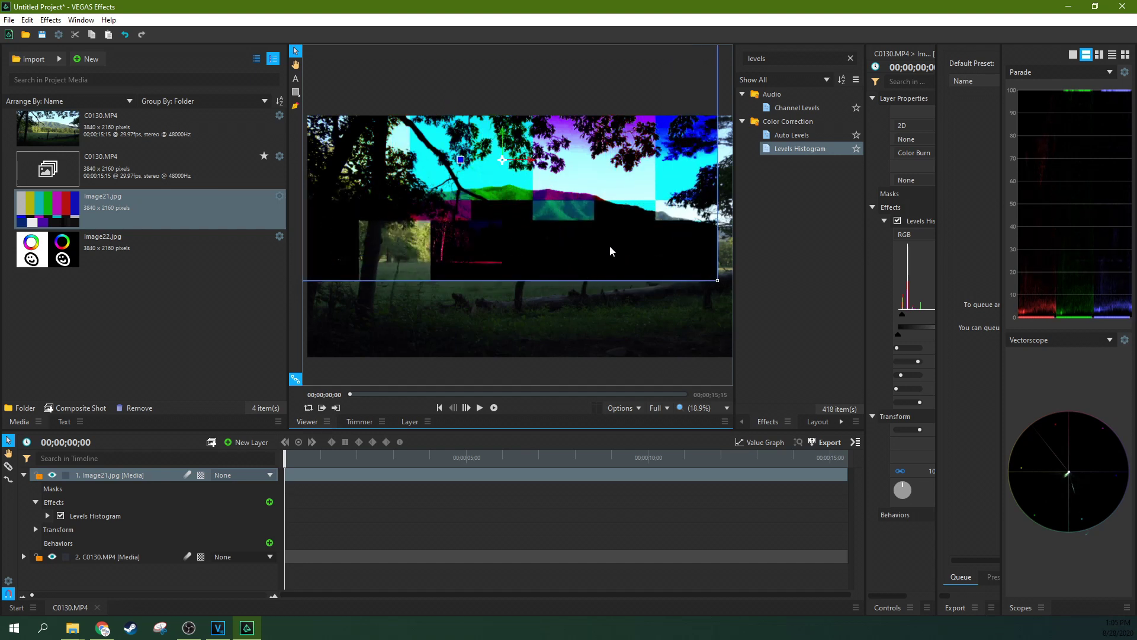
{"action": "mouse_move", "coordinate": [672, 285]}
{"action": "left_mouse_down"}
{"action": "mouse_move", "coordinate": [694, 258]}
{"action": "mouse_move", "coordinate": [665, 268]}
{"action": "left_mouse_up"}
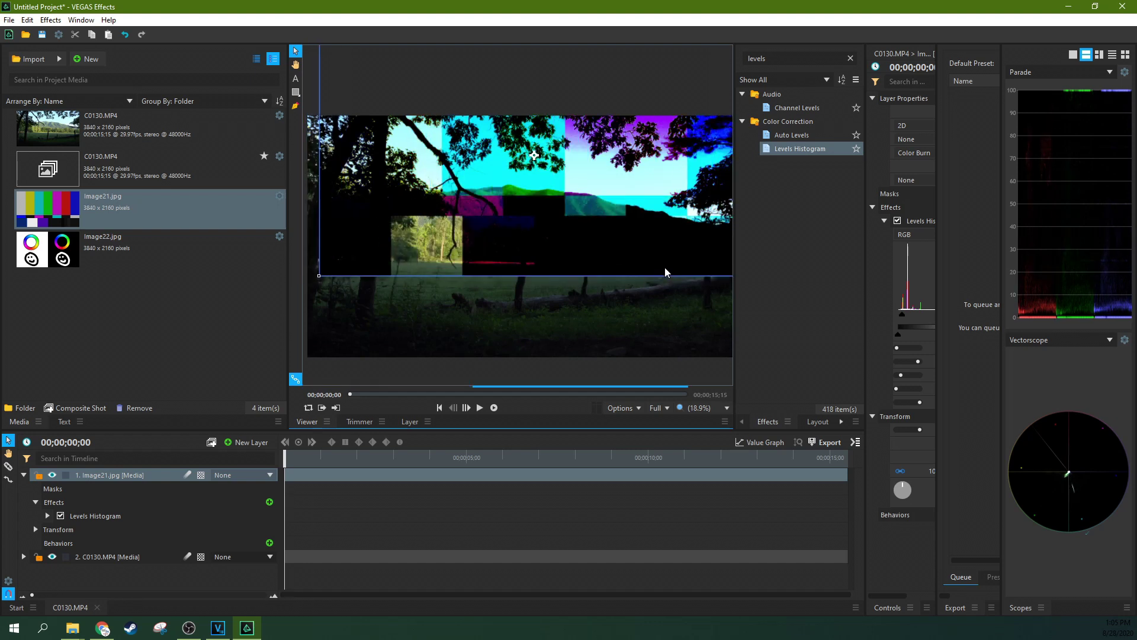
{"action": "left_click_drag", "start_coordinate": [423, 237], "coordinate": [409, 321]}
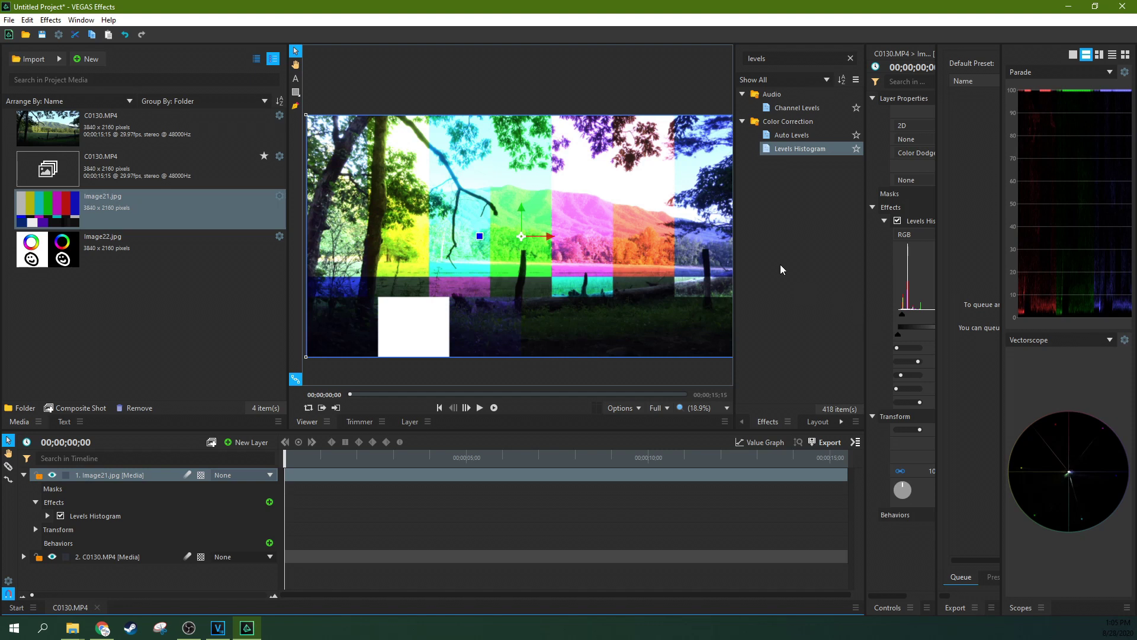
{"action": "left_click", "coordinate": [791, 135]}
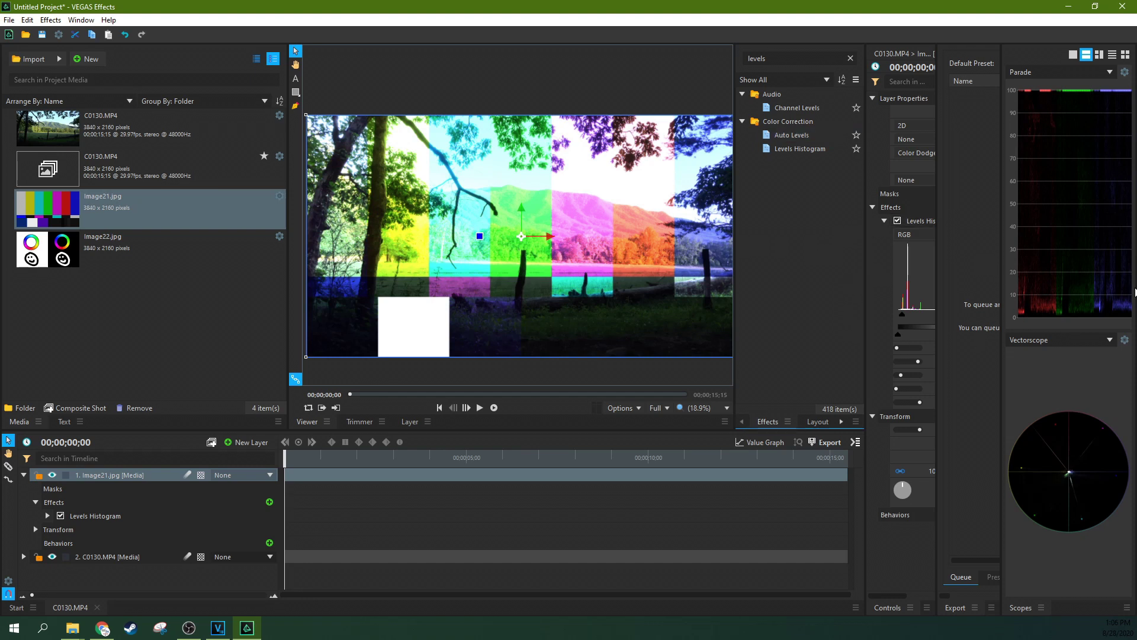
{"action": "key", "text": "alt+Tab"}
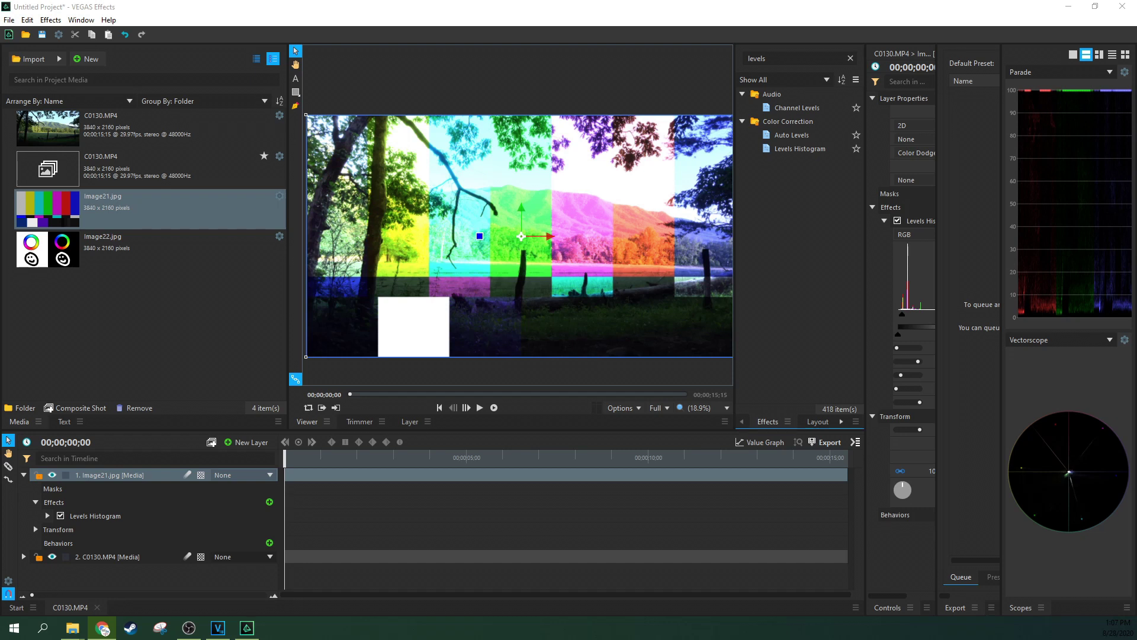
Realign the Image21.jpg layer with the footage frame and set its blend mode to Darken.
{"action": "left_click_drag", "start_coordinate": [624, 329], "coordinate": [590, 333]}
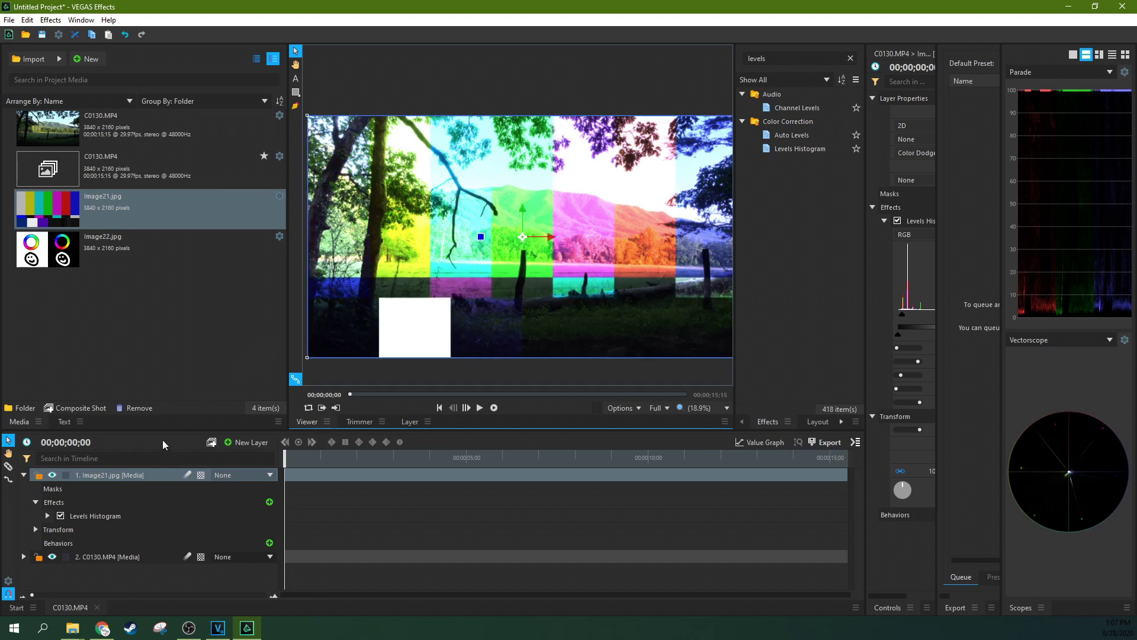
{"action": "right_click", "coordinate": [129, 475]}
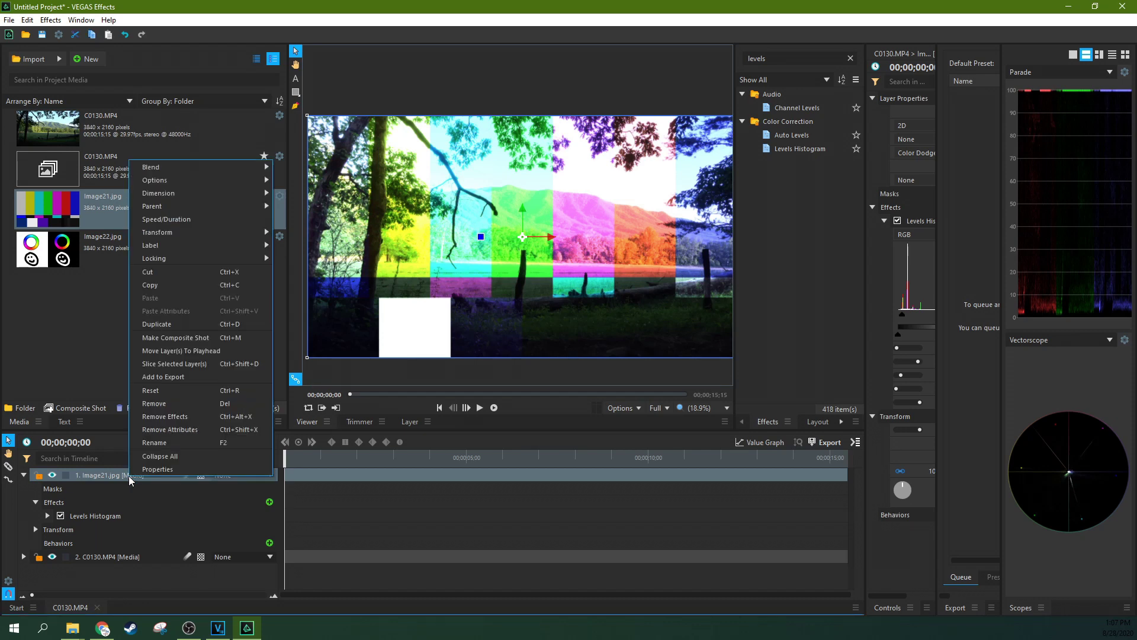
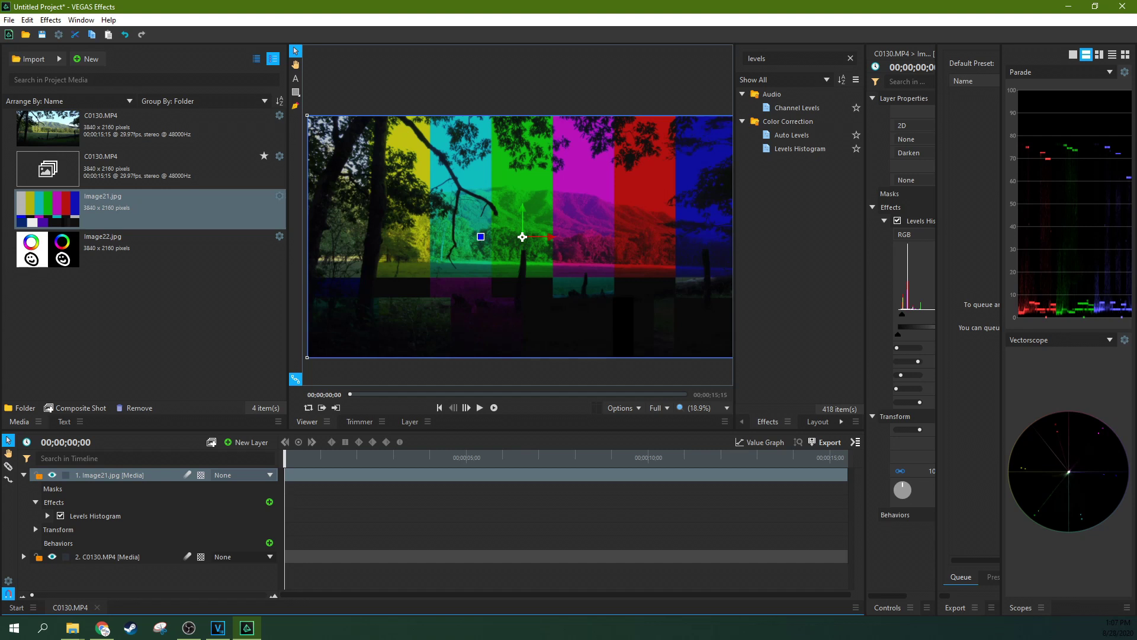
Shift the Darken-blended color bars up over the footage and back down to full coverage to compare.
{"action": "left_click_drag", "start_coordinate": [666, 294], "coordinate": [690, 124]}
{"action": "left_click_drag", "start_coordinate": [456, 173], "coordinate": [432, 342]}
Set the Image21.jpg layer to Difference blending and move the bars over the footage, resetting their position at the end.
{"action": "right_click", "coordinate": [308, 156]}
{"action": "left_click", "coordinate": [336, 244]}
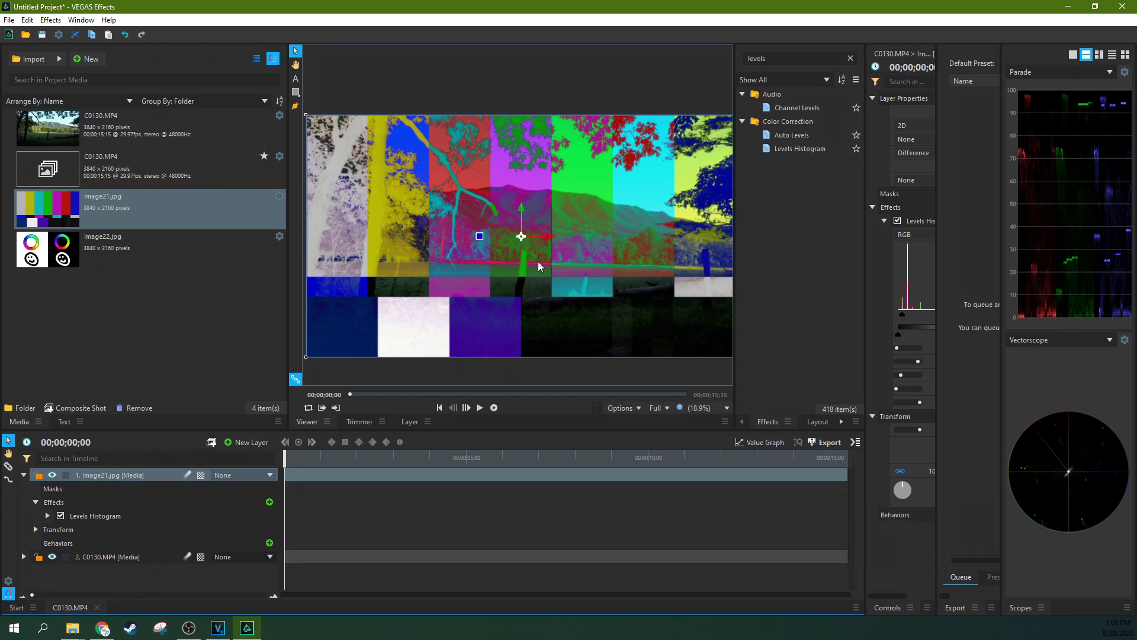
{"action": "left_click_drag", "start_coordinate": [468, 222], "coordinate": [561, 115]}
{"action": "left_click_drag", "start_coordinate": [531, 224], "coordinate": [387, 133]}
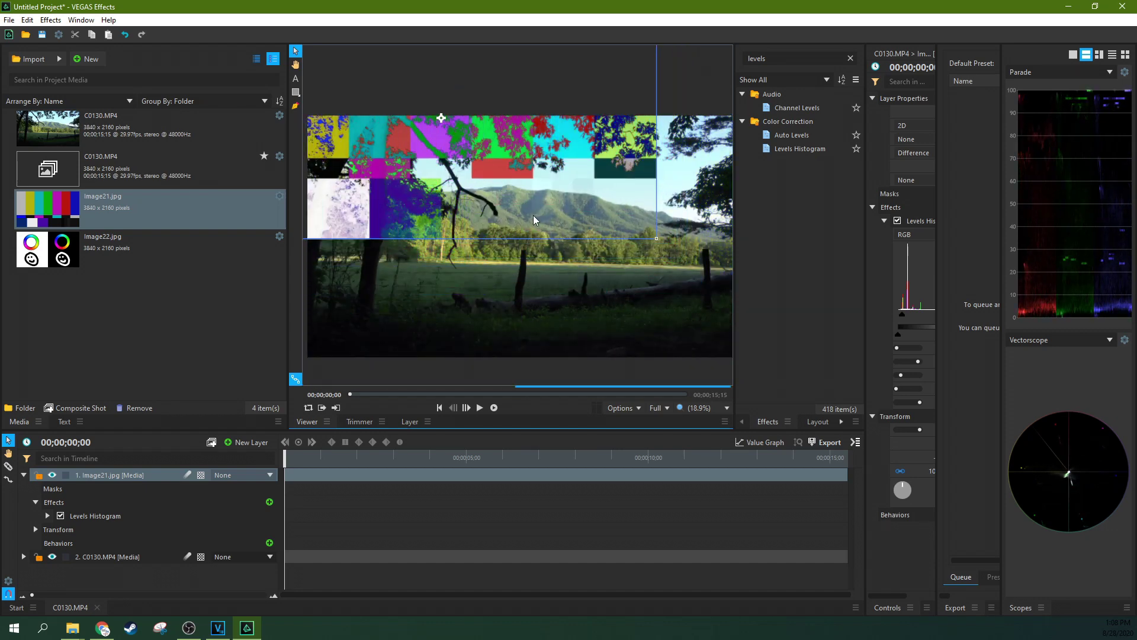
{"action": "key", "text": "ctrl+r"}
Set the Image21.jpg layer to Dissolve blending and vary its opacity, returning it to 100%.
{"action": "right_click", "coordinate": [502, 187]}
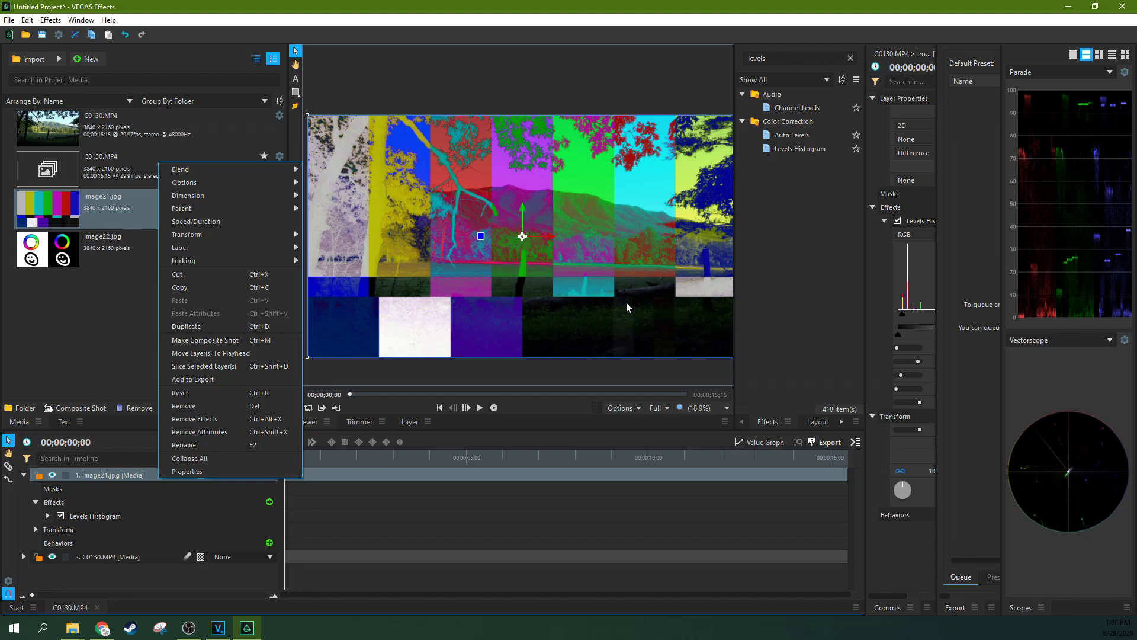
{"action": "mouse_move", "coordinate": [285, 170]}
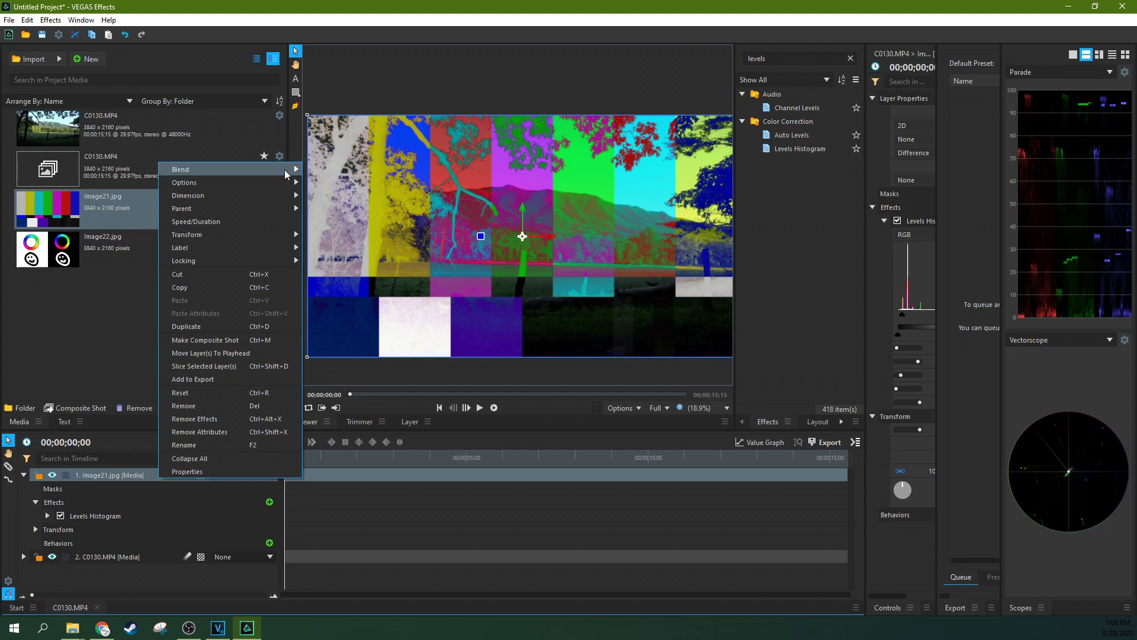
{"action": "left_click", "coordinate": [351, 264]}
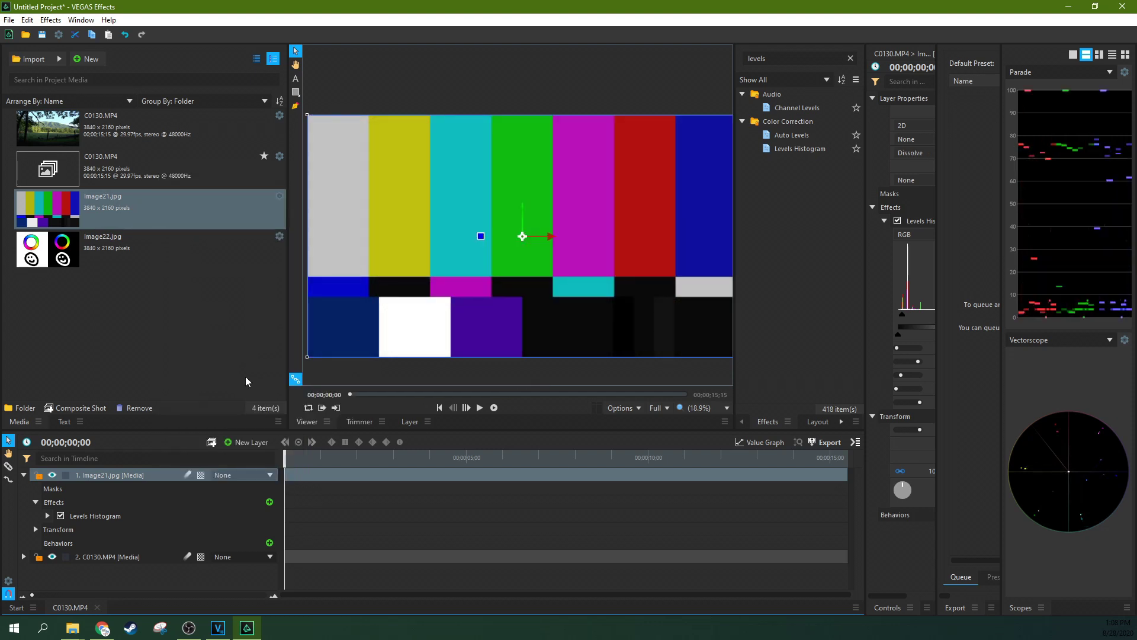
{"action": "left_click", "coordinate": [35, 529]}
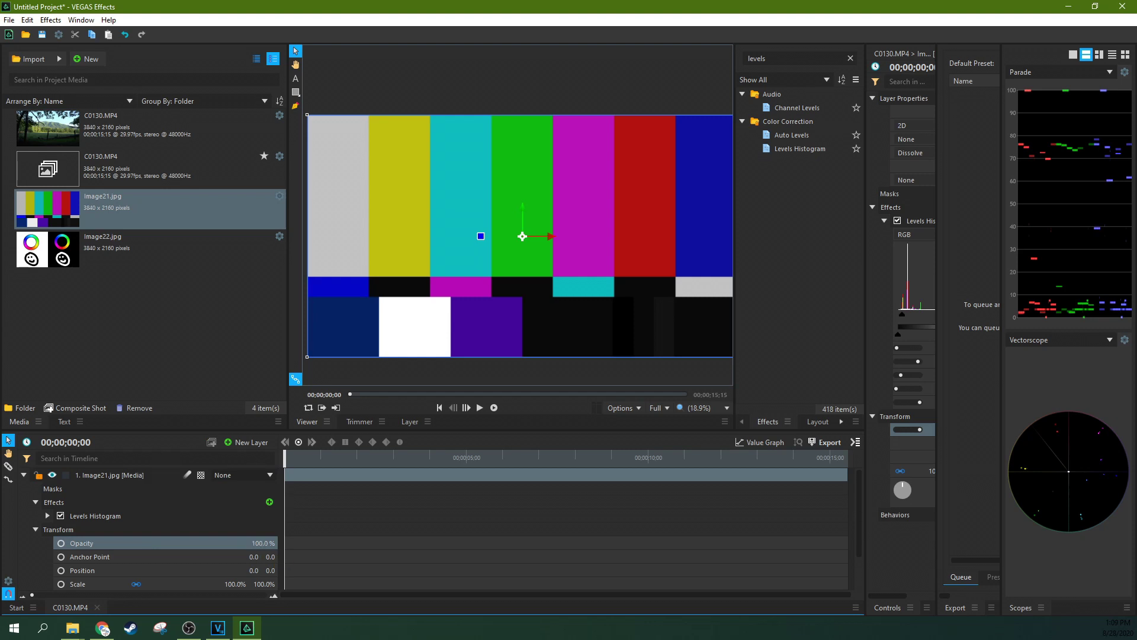
{"action": "mouse_move", "coordinate": [263, 543]}
{"action": "left_mouse_down"}
{"action": "mouse_move", "coordinate": [237, 543]}
{"action": "mouse_move", "coordinate": [263, 543]}
{"action": "left_mouse_up"}
{"action": "mouse_move", "coordinate": [263, 543]}
{"action": "left_mouse_down"}
{"action": "mouse_move", "coordinate": [210, 543]}
{"action": "mouse_move", "coordinate": [264, 544]}
{"action": "left_mouse_up"}
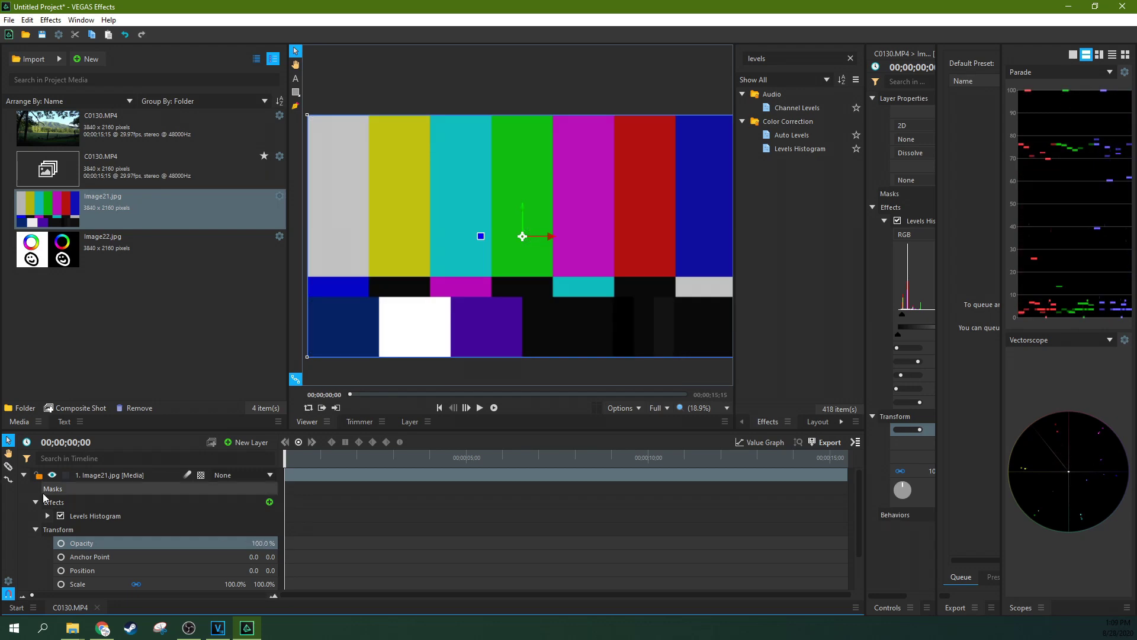
Switch the Image21.jpg layer to Normal blending and vary its opacity for comparison, ending at 100%.
{"action": "right_click", "coordinate": [92, 487]}
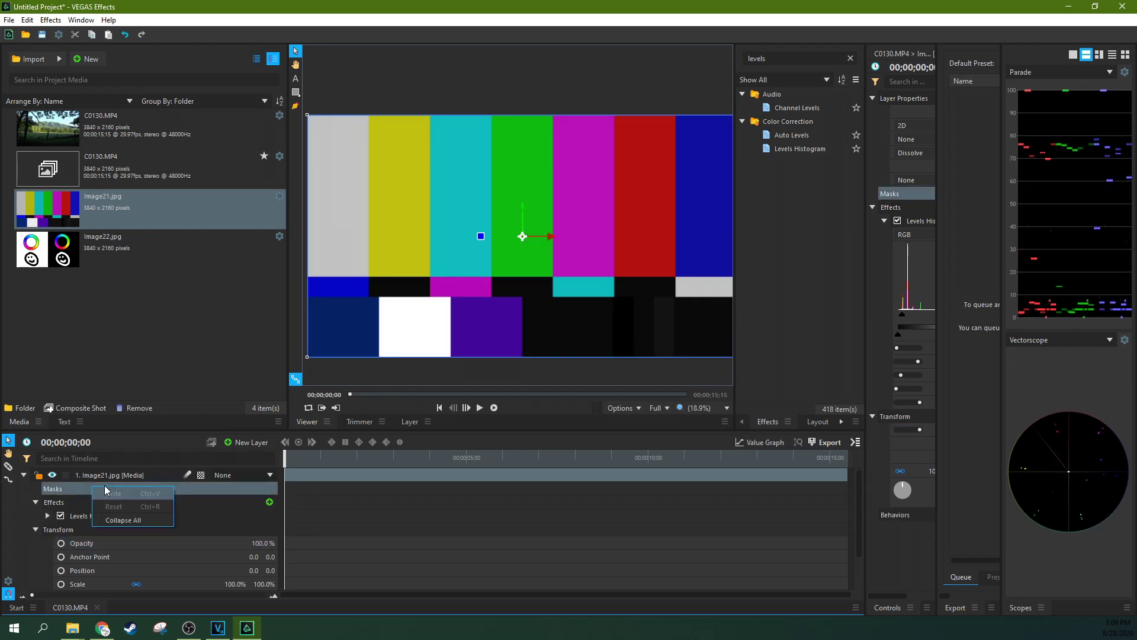
{"action": "right_click", "coordinate": [95, 475]}
{"action": "mouse_move", "coordinate": [189, 165]}
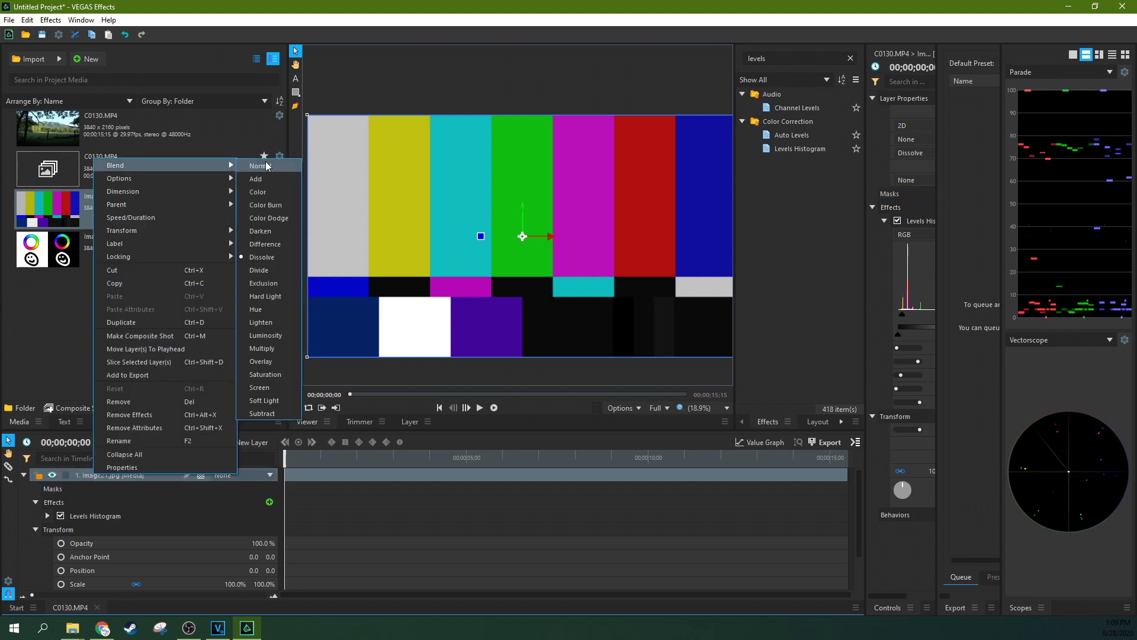
{"action": "left_click", "coordinate": [265, 166]}
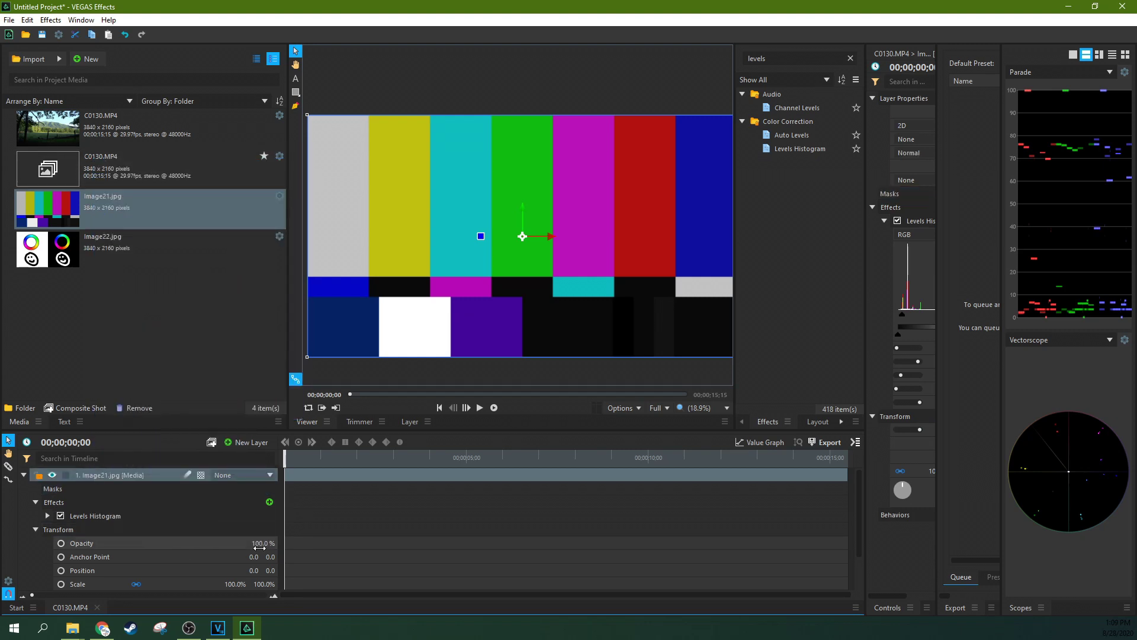
{"action": "mouse_move", "coordinate": [259, 548]}
{"action": "left_mouse_down"}
{"action": "mouse_move", "coordinate": [225, 548]}
{"action": "mouse_move", "coordinate": [261, 547]}
{"action": "left_mouse_up"}
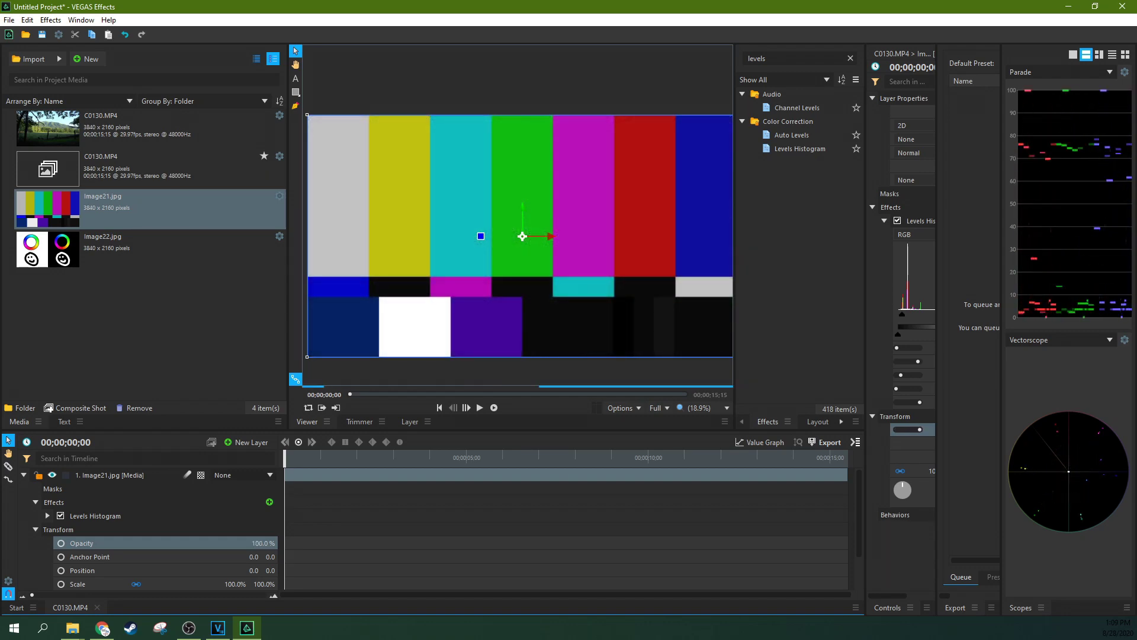
Set the Image21.jpg layer back to Dissolve blending and lower its opacity to 28%.
{"action": "right_click", "coordinate": [83, 476]}
{"action": "mouse_move", "coordinate": [147, 171]}
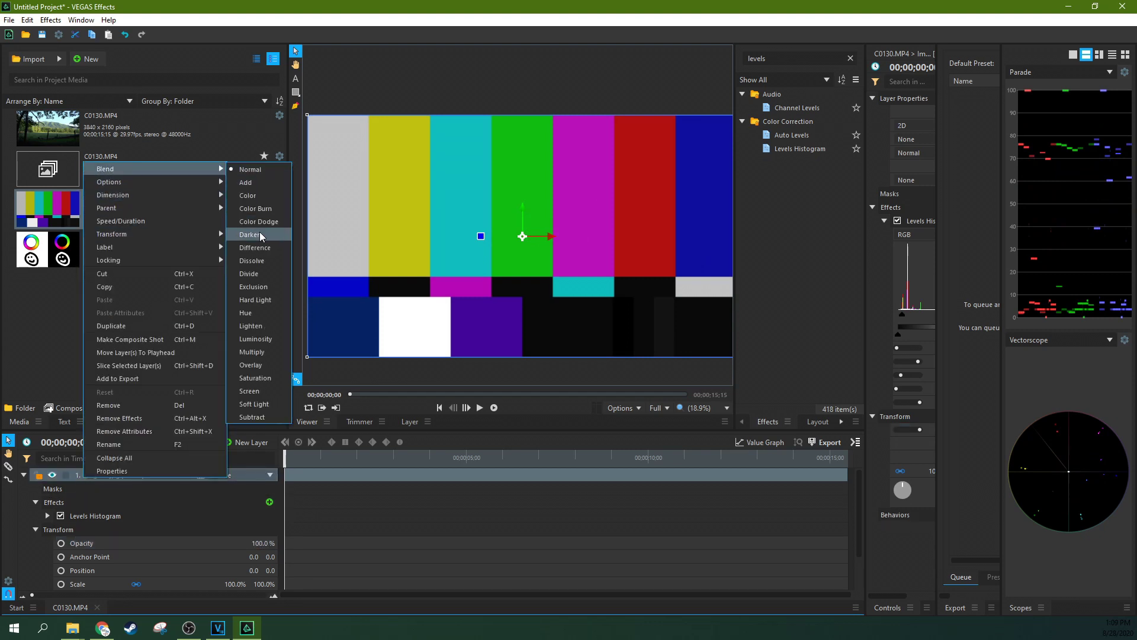
{"action": "left_click", "coordinate": [267, 266]}
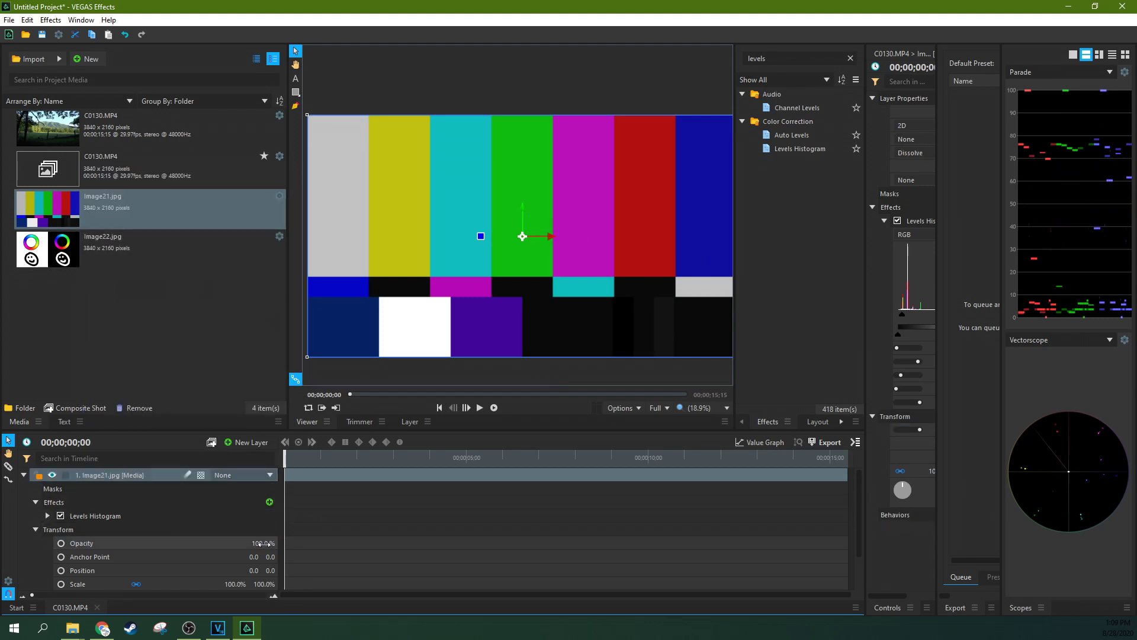
{"action": "left_click_drag", "start_coordinate": [919, 429], "coordinate": [902, 429]}
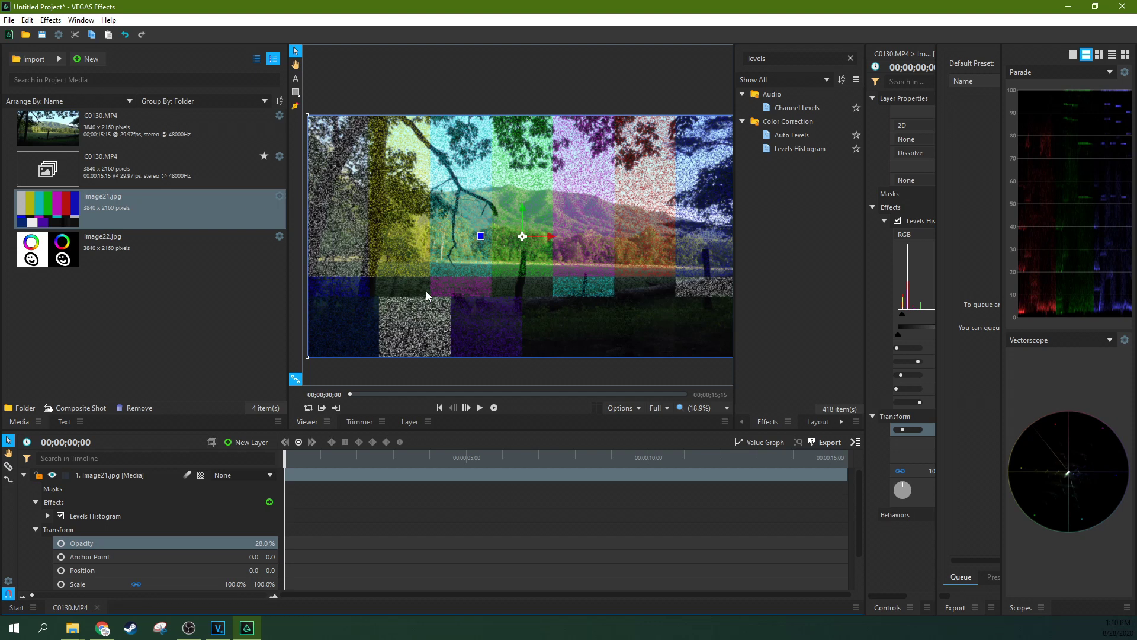
Reset the opacity of the Image21.jpg layer to 100%.
{"action": "right_click", "coordinate": [103, 542]}
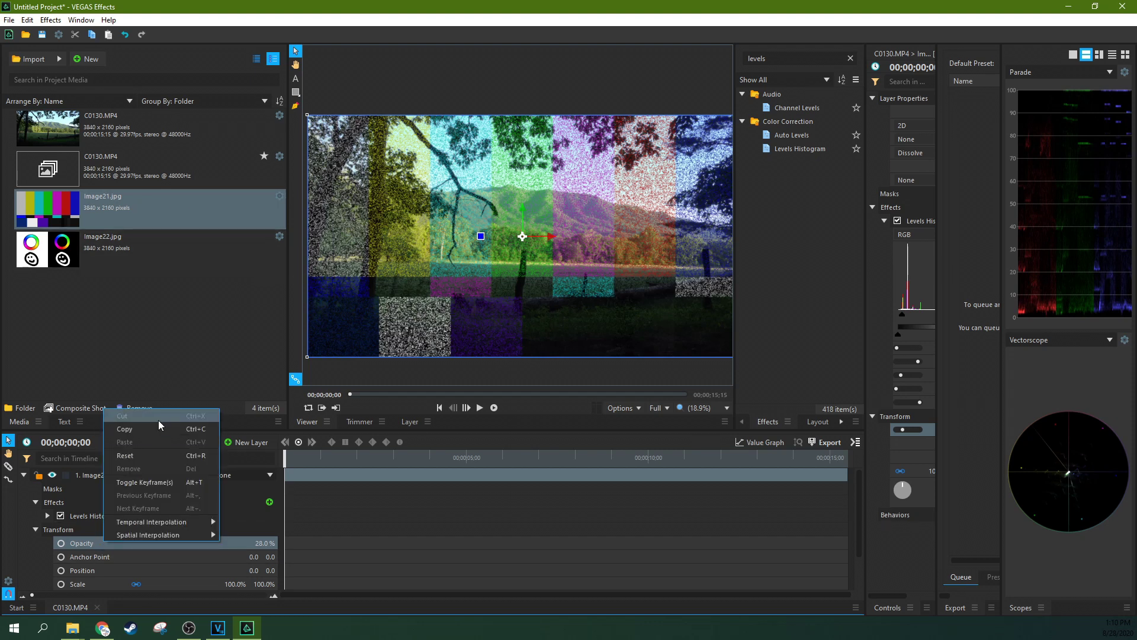
{"action": "left_click", "coordinate": [236, 545]}
{"action": "right_click", "coordinate": [243, 545]}
{"action": "left_click", "coordinate": [261, 457]}
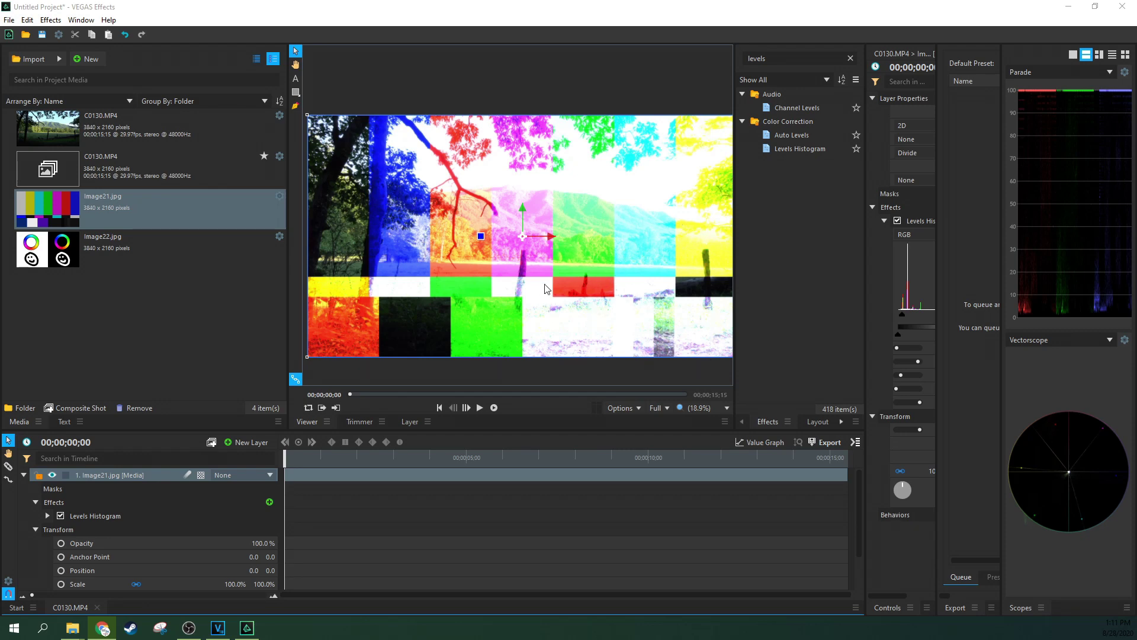
Move the color bars across the footage with Divide blending, and nudge them back into line with the frame under Exclusion blending.
{"action": "left_click_drag", "start_coordinate": [379, 257], "coordinate": [551, 322]}
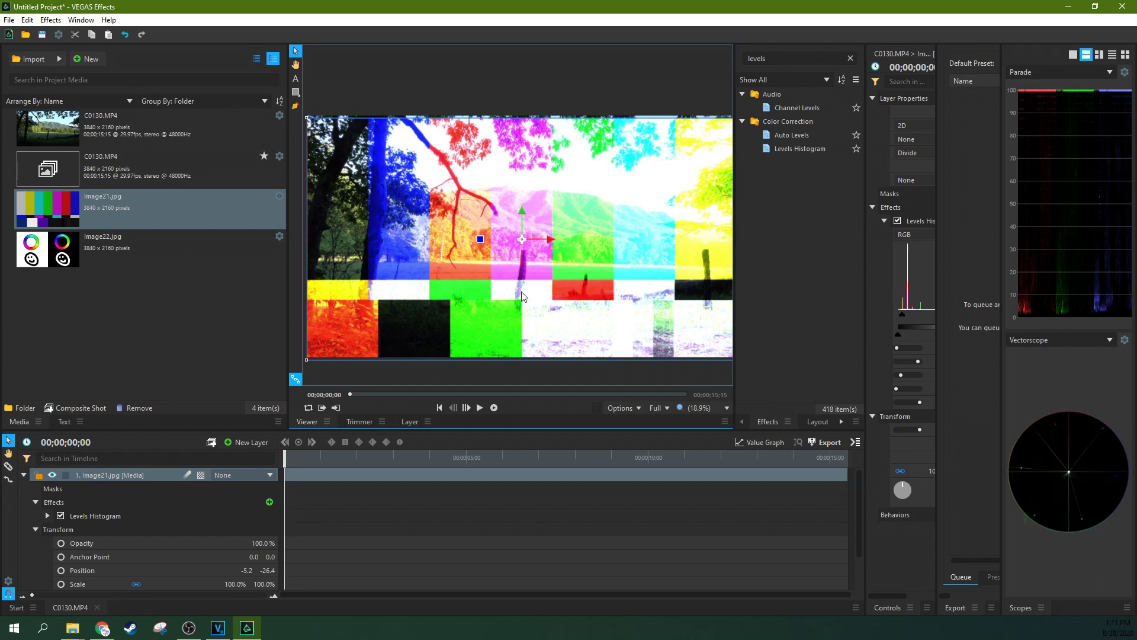
{"action": "left_click_drag", "start_coordinate": [557, 320], "coordinate": [563, 319]}
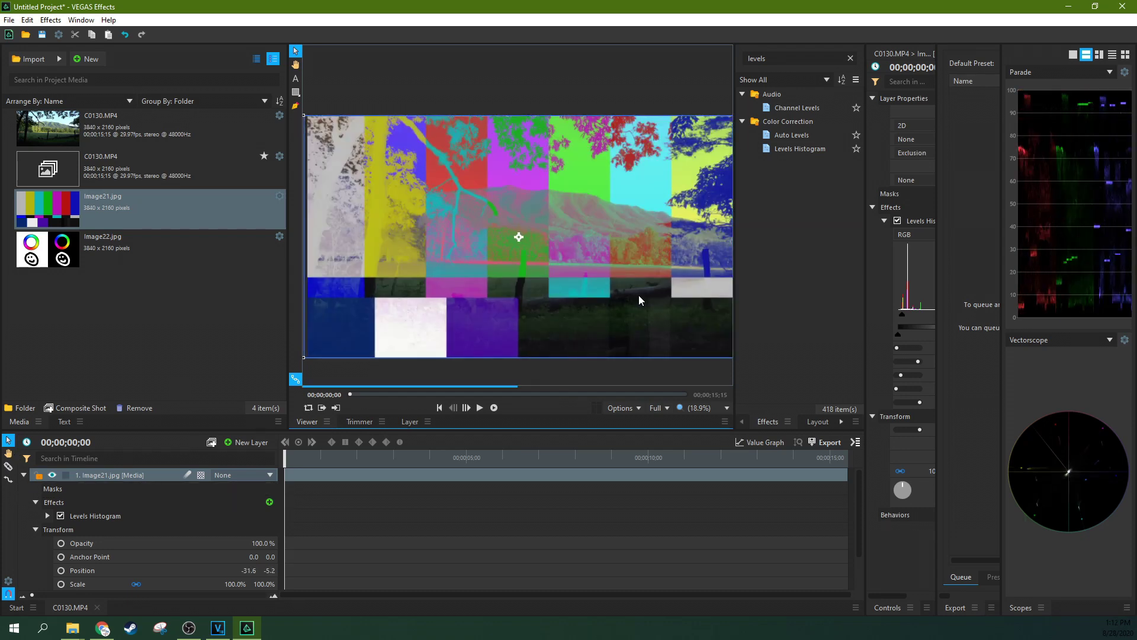
{"action": "left_click_drag", "start_coordinate": [639, 300], "coordinate": [641, 299]}
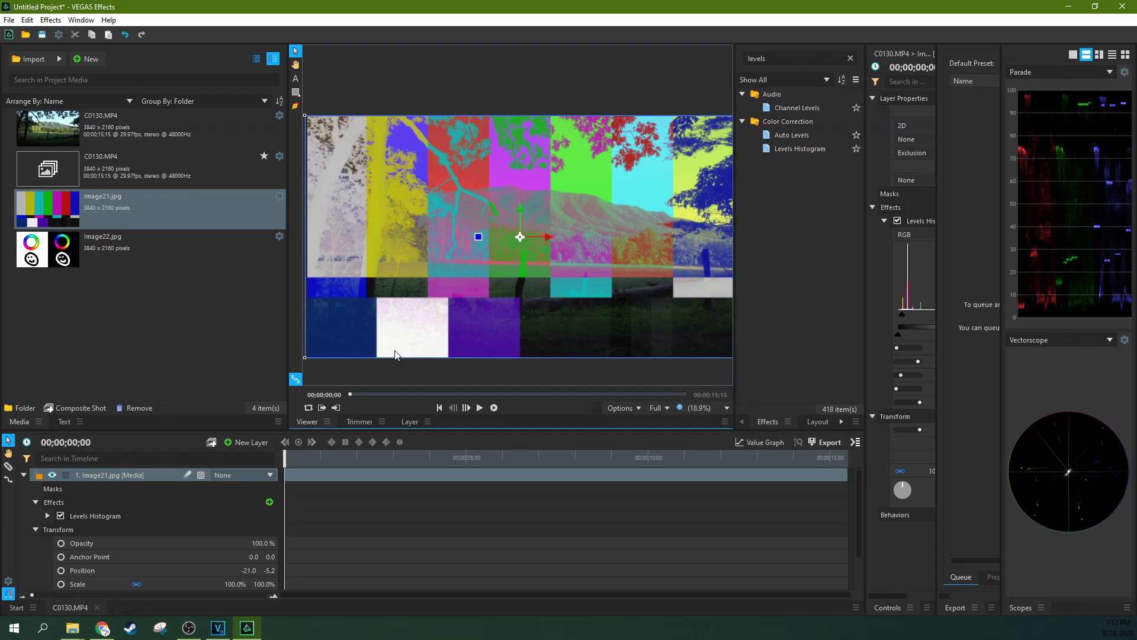
Hide the Image21.jpg layer and collapse its Effects and Transform groups.
{"action": "left_click", "coordinate": [52, 475]}
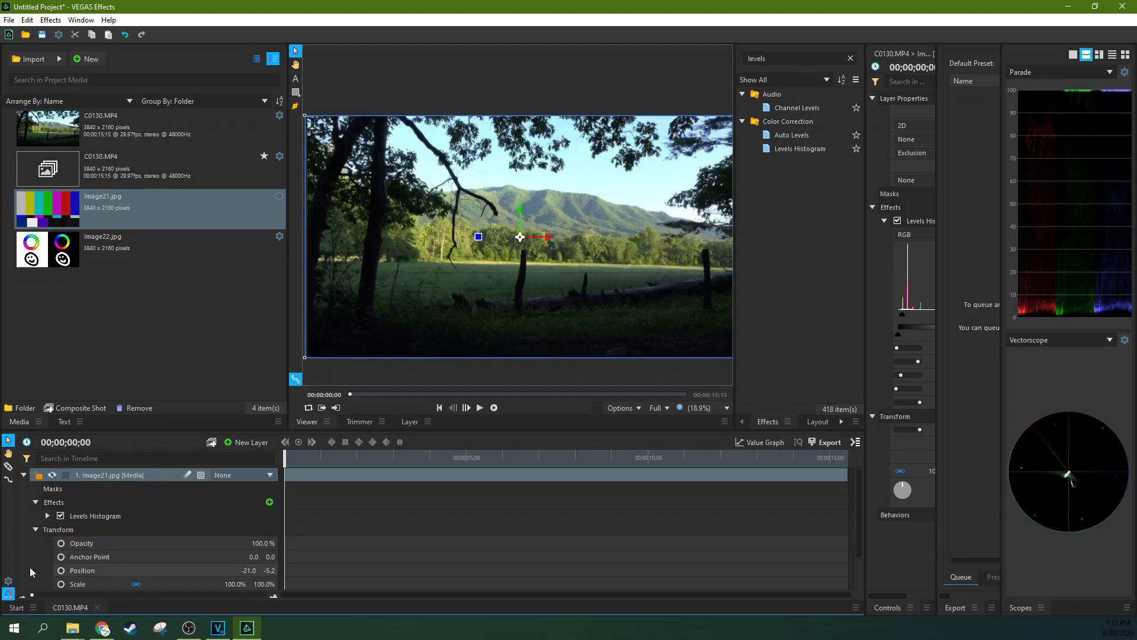
{"action": "left_click", "coordinate": [35, 501]}
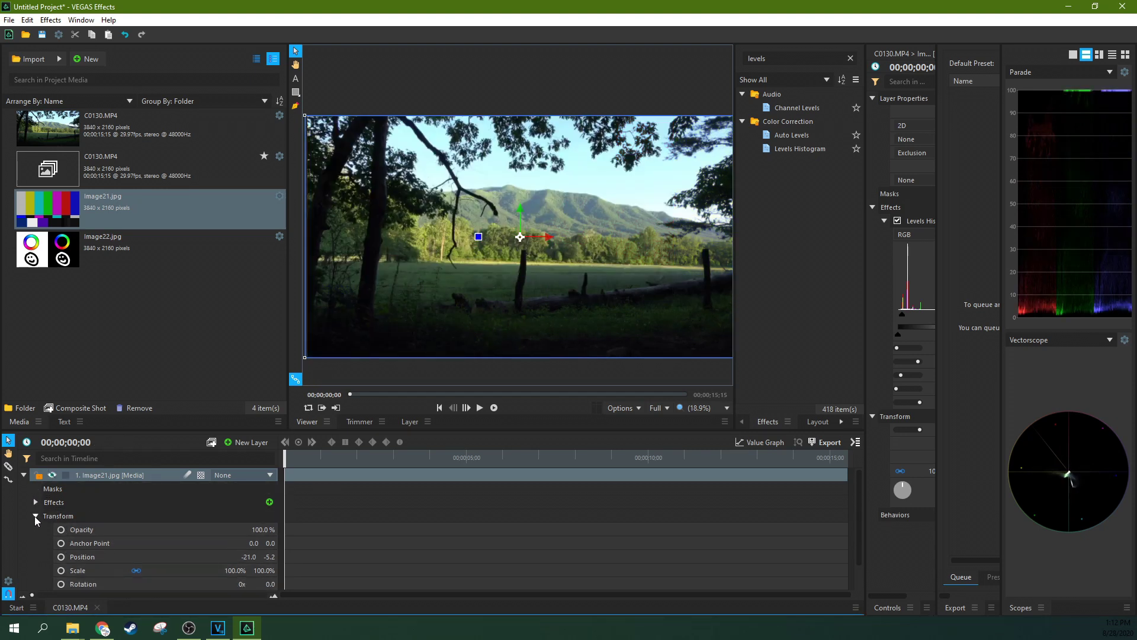
{"action": "left_click", "coordinate": [36, 517]}
Duplicate the C0130.MP4 layer and set the copy's blend mode to Exclusion.
{"action": "right_click", "coordinate": [87, 543]}
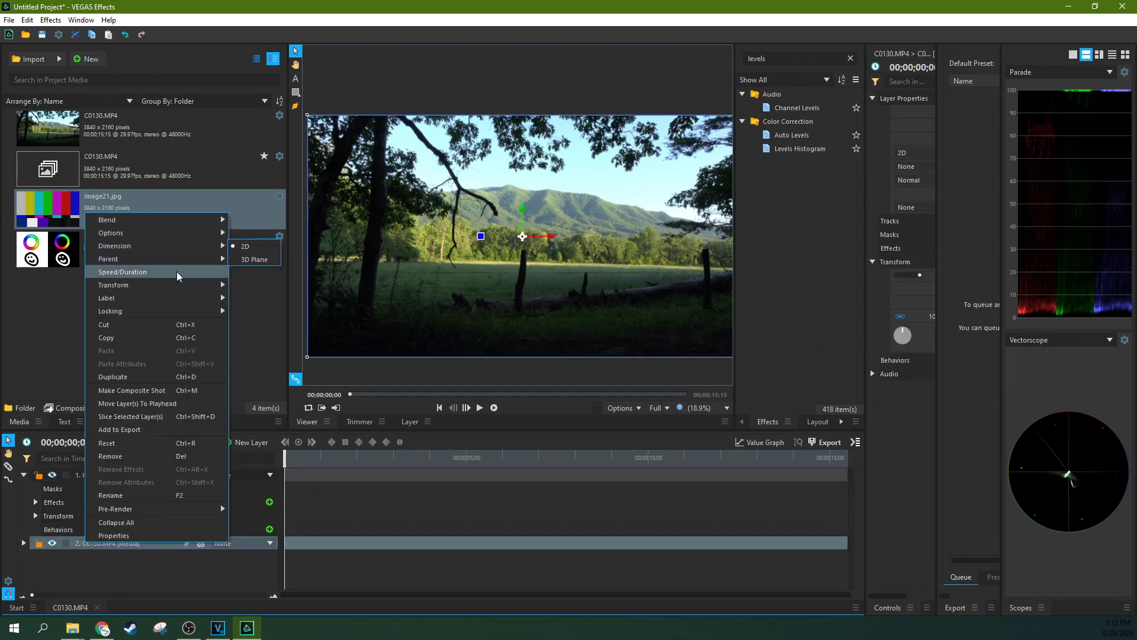
{"action": "left_click", "coordinate": [174, 376]}
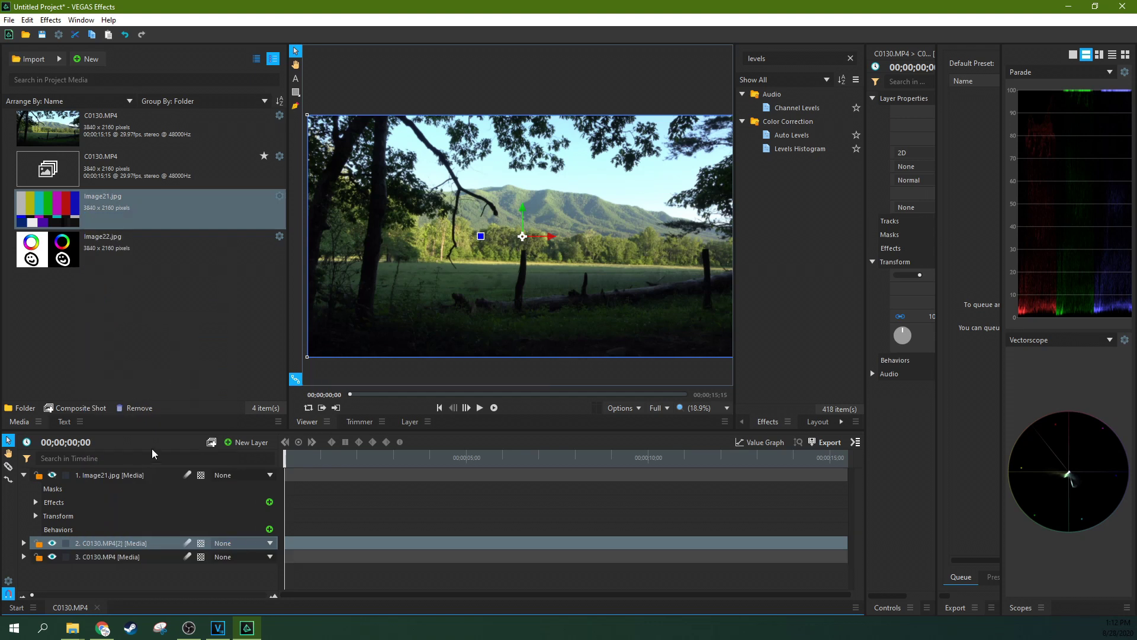
{"action": "right_click", "coordinate": [140, 543]}
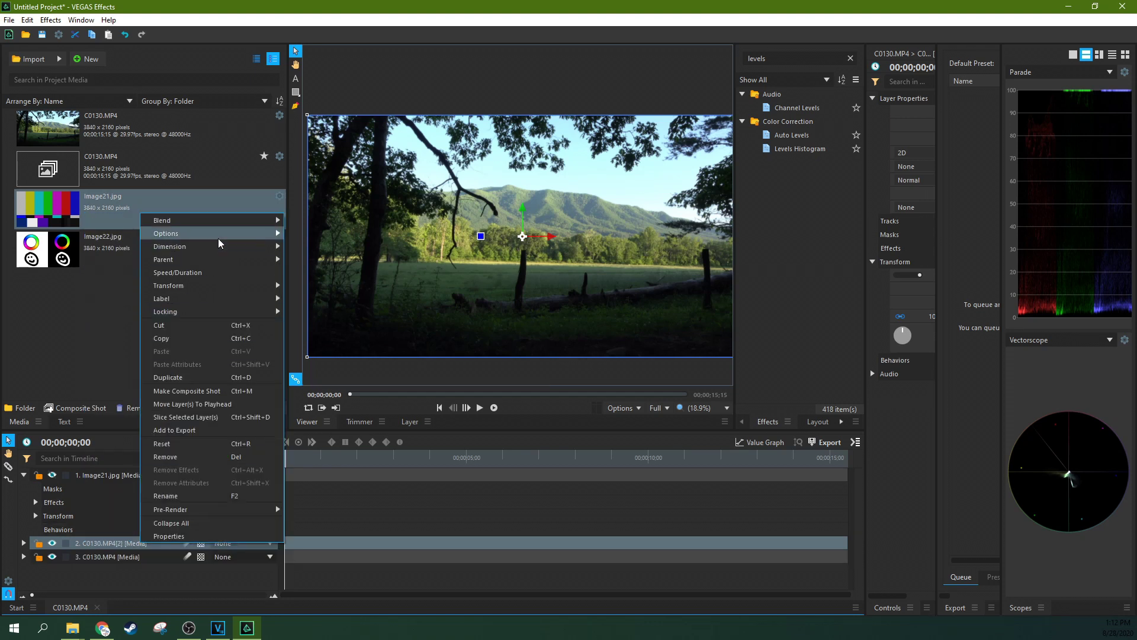
{"action": "mouse_move", "coordinate": [237, 220]}
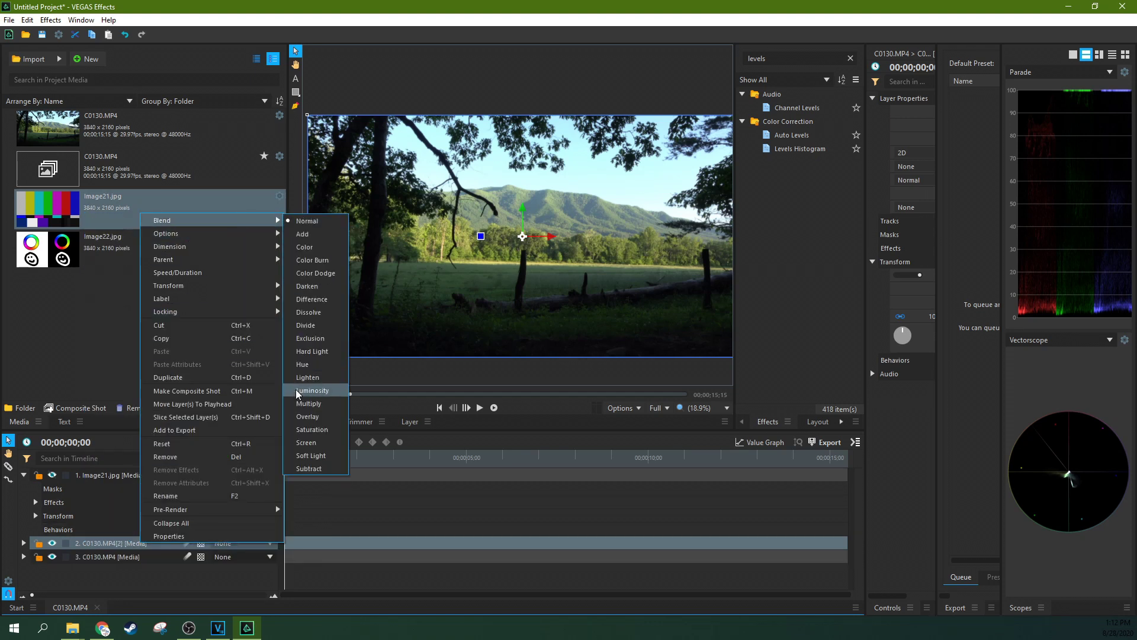
{"action": "left_click", "coordinate": [311, 338]}
Nudge the Exclusion-blended C0130.MP4 copy slightly around the original footage and bring it back into alignment.
{"action": "mouse_move", "coordinate": [439, 304]}
{"action": "left_mouse_down"}
{"action": "mouse_move", "coordinate": [411, 492]}
{"action": "mouse_move", "coordinate": [460, 514]}
{"action": "mouse_move", "coordinate": [454, 429]}
{"action": "mouse_move", "coordinate": [519, 282]}
{"action": "mouse_move", "coordinate": [428, 283]}
{"action": "mouse_move", "coordinate": [442, 286]}
{"action": "left_mouse_up"}
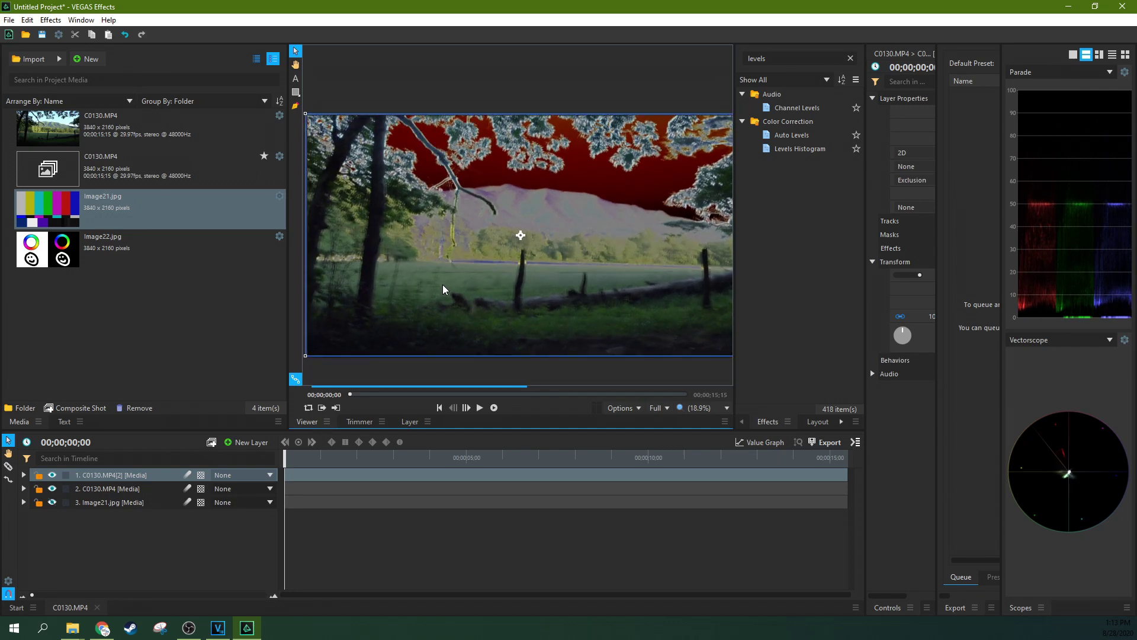
{"action": "mouse_move", "coordinate": [441, 286]}
{"action": "left_mouse_down"}
{"action": "mouse_move", "coordinate": [411, 287]}
{"action": "mouse_move", "coordinate": [444, 287]}
{"action": "left_mouse_up"}
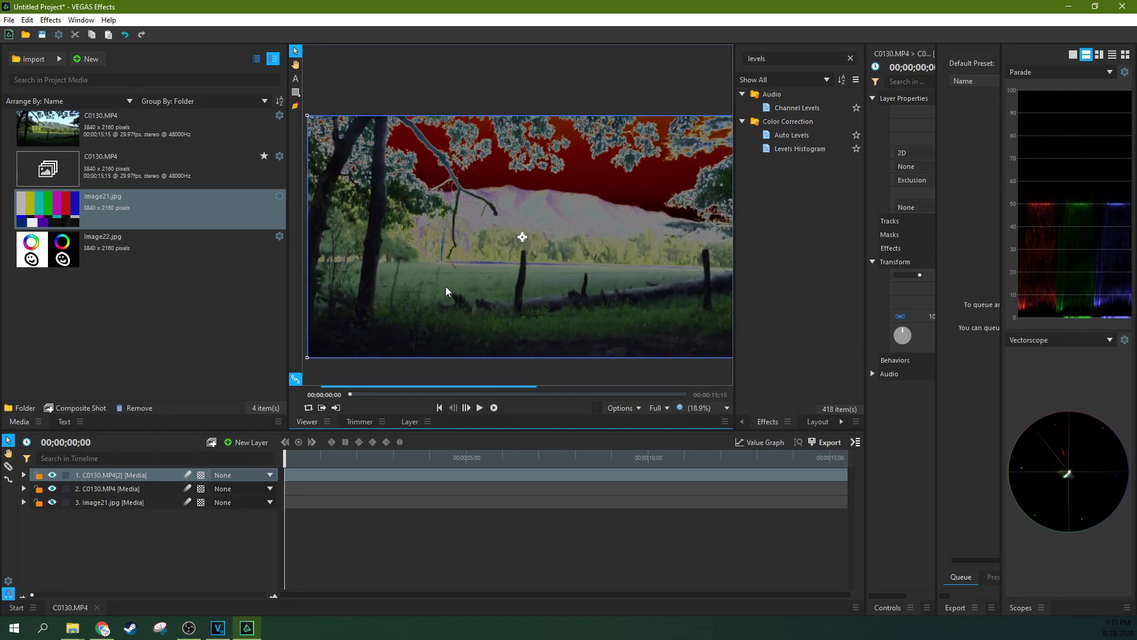
{"action": "left_click_drag", "start_coordinate": [444, 286], "coordinate": [445, 286]}
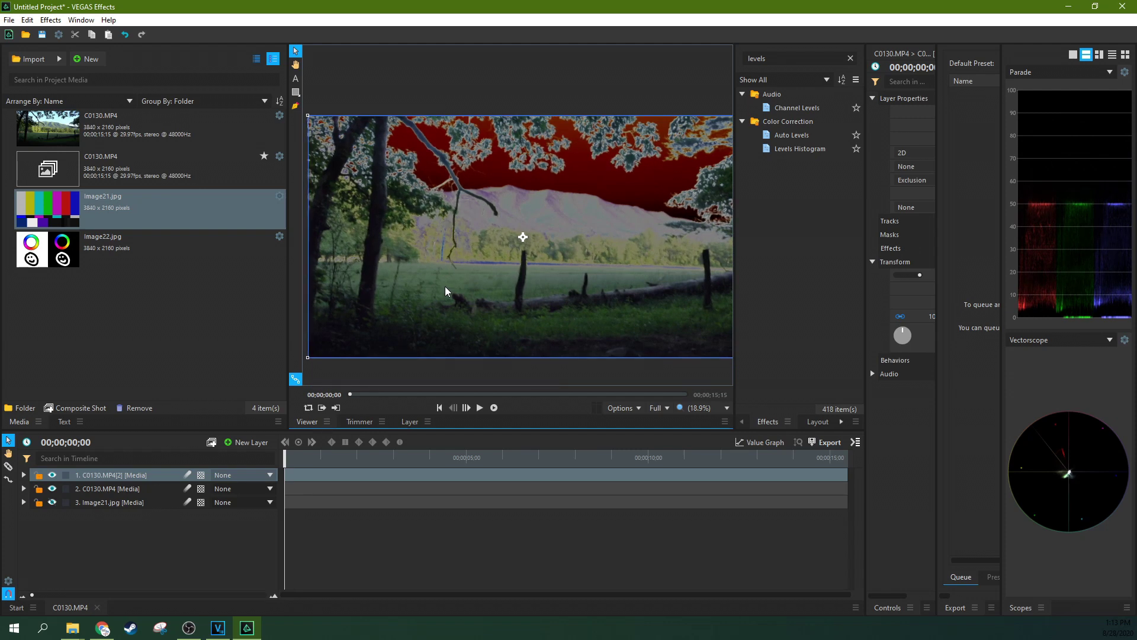
{"action": "left_click_drag", "start_coordinate": [446, 286], "coordinate": [445, 285]}
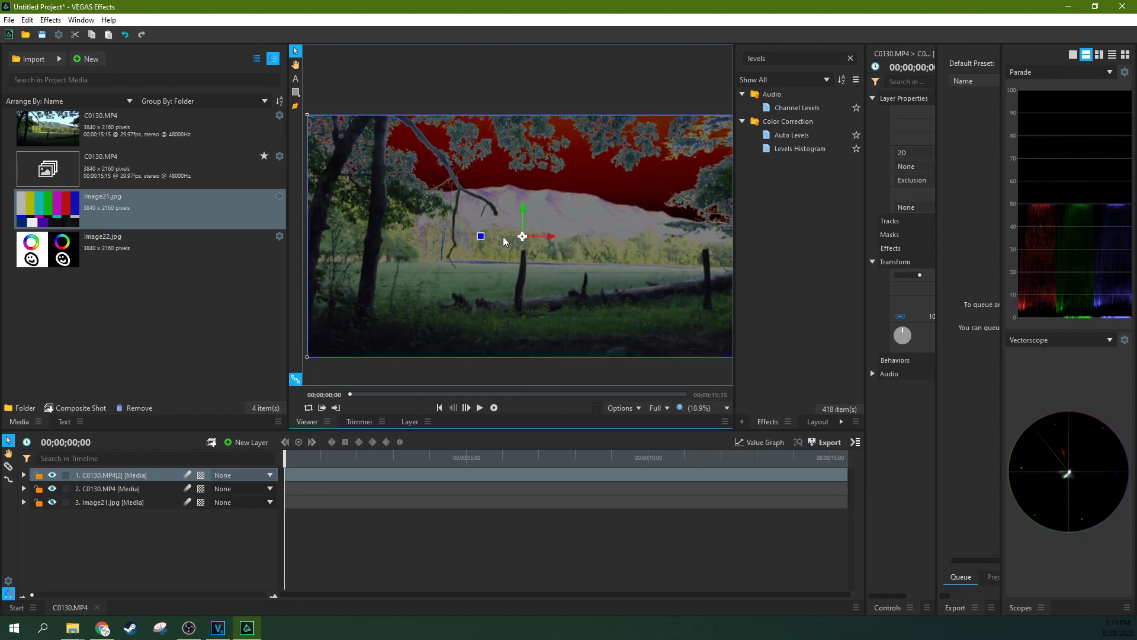
Set the Image21.jpg layer to Multiply blending and move the bars up over the footage, returning them to full coverage.
{"action": "left_click", "coordinate": [141, 474]}
{"action": "right_click", "coordinate": [141, 475]}
{"action": "mouse_move", "coordinate": [246, 152]}
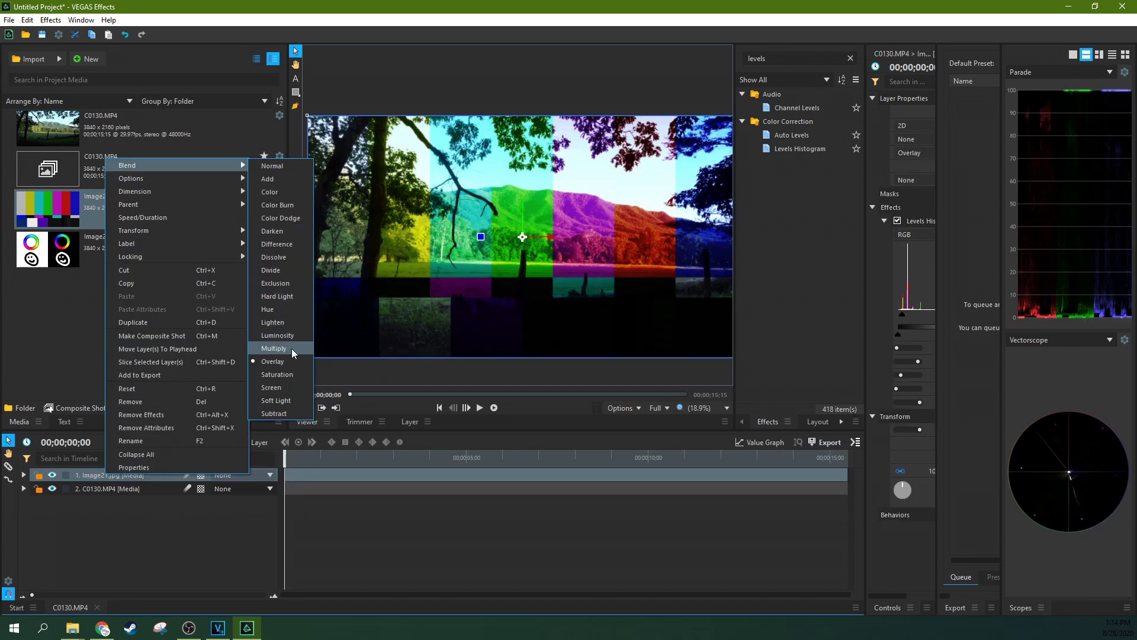
{"action": "left_click", "coordinate": [292, 348]}
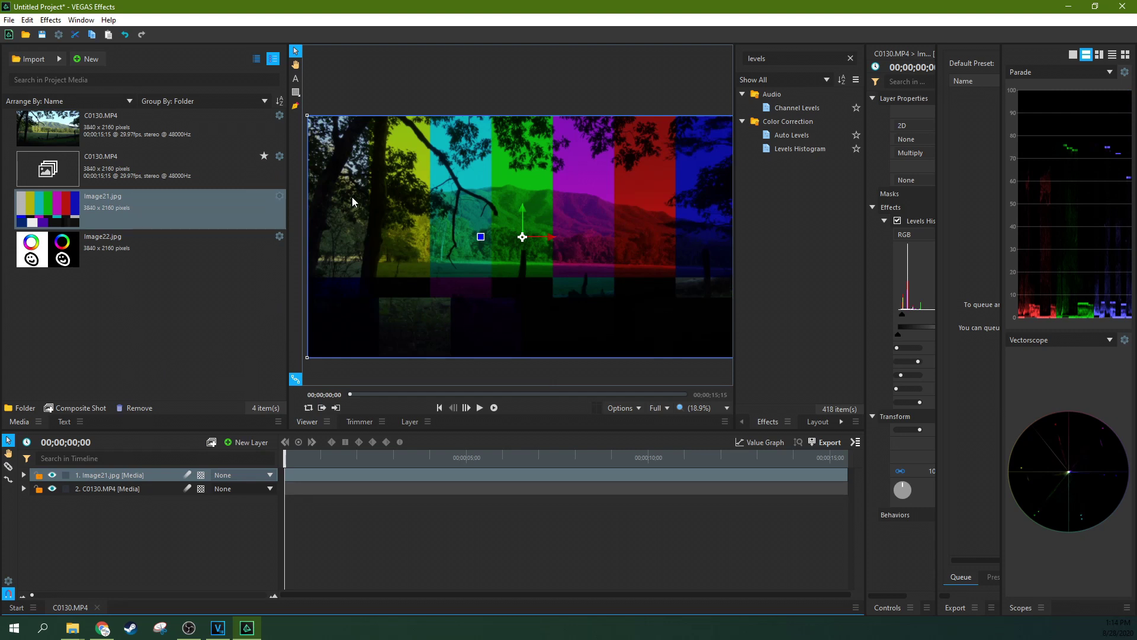
{"action": "left_click_drag", "start_coordinate": [460, 255], "coordinate": [514, 158]}
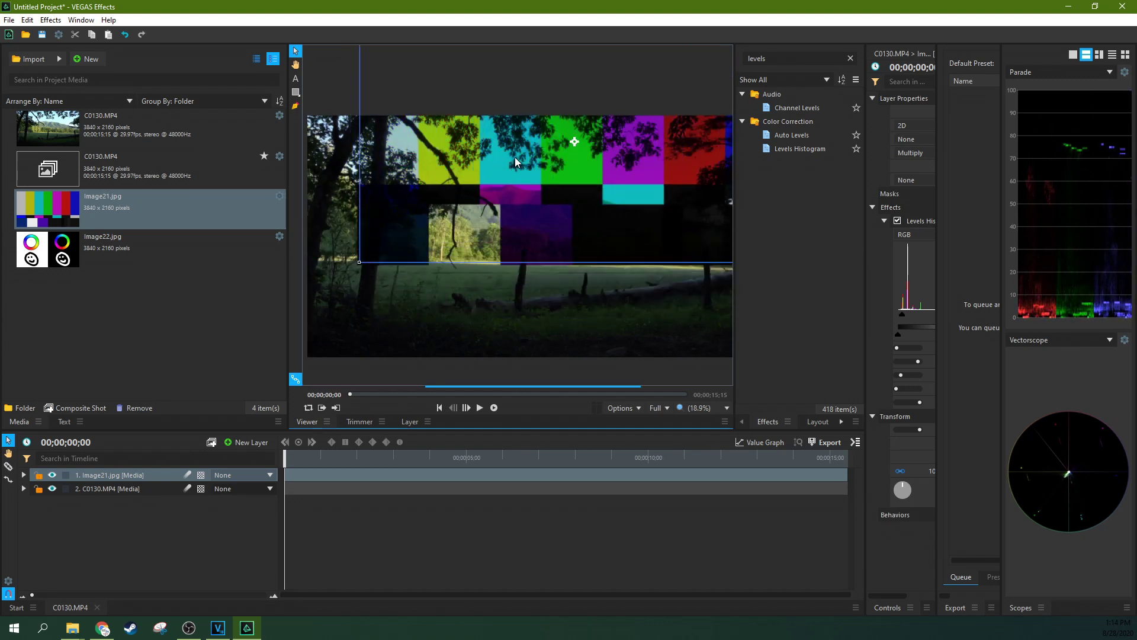
{"action": "left_click_drag", "start_coordinate": [469, 221], "coordinate": [414, 332]}
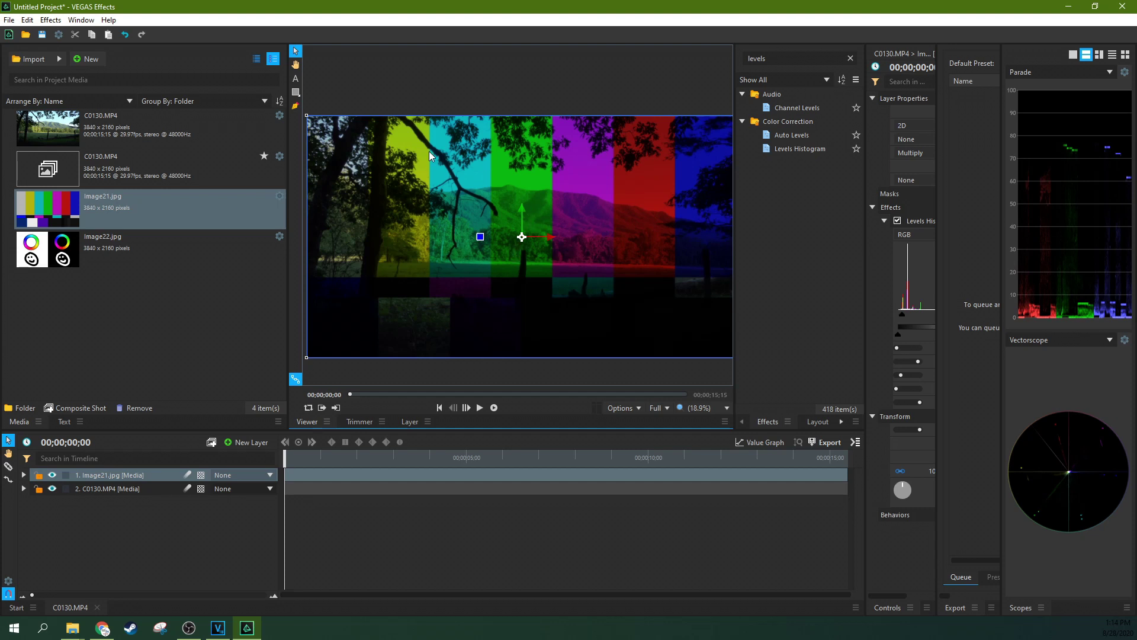
{"action": "mouse_move", "coordinate": [574, 200]}
{"action": "left_mouse_down"}
{"action": "mouse_move", "coordinate": [588, 166]}
{"action": "mouse_move", "coordinate": [573, 147]}
{"action": "mouse_move", "coordinate": [569, 212]}
{"action": "mouse_move", "coordinate": [570, 201]}
{"action": "left_mouse_up"}
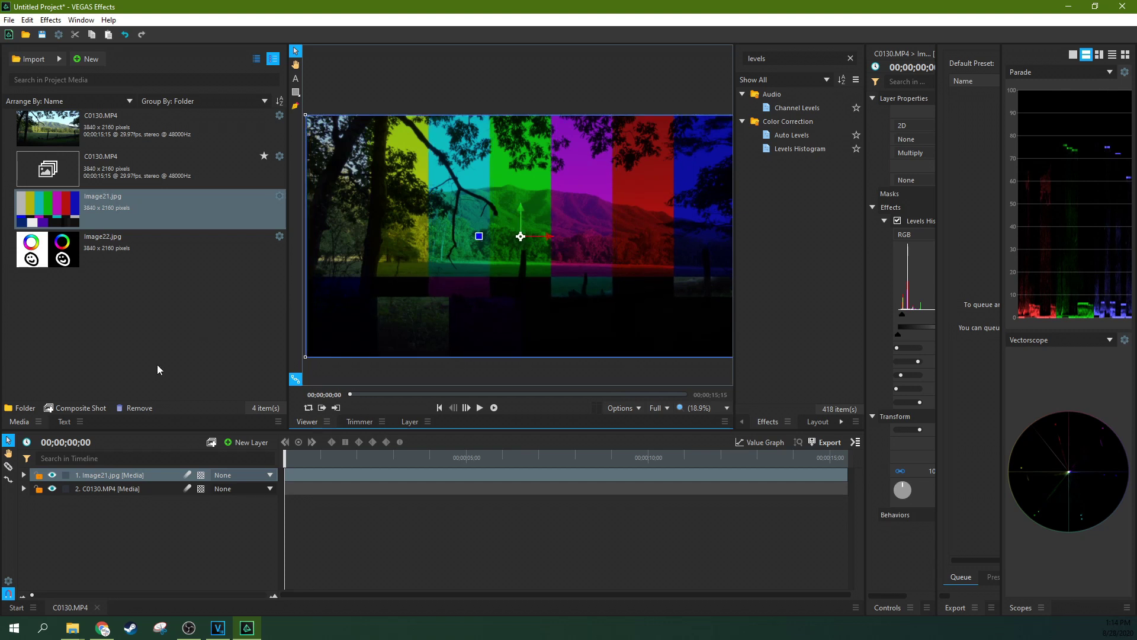
Set the Image21.jpg layer to Screen blending, move the bars up over the footage, and undo the move.
{"action": "right_click", "coordinate": [140, 479]}
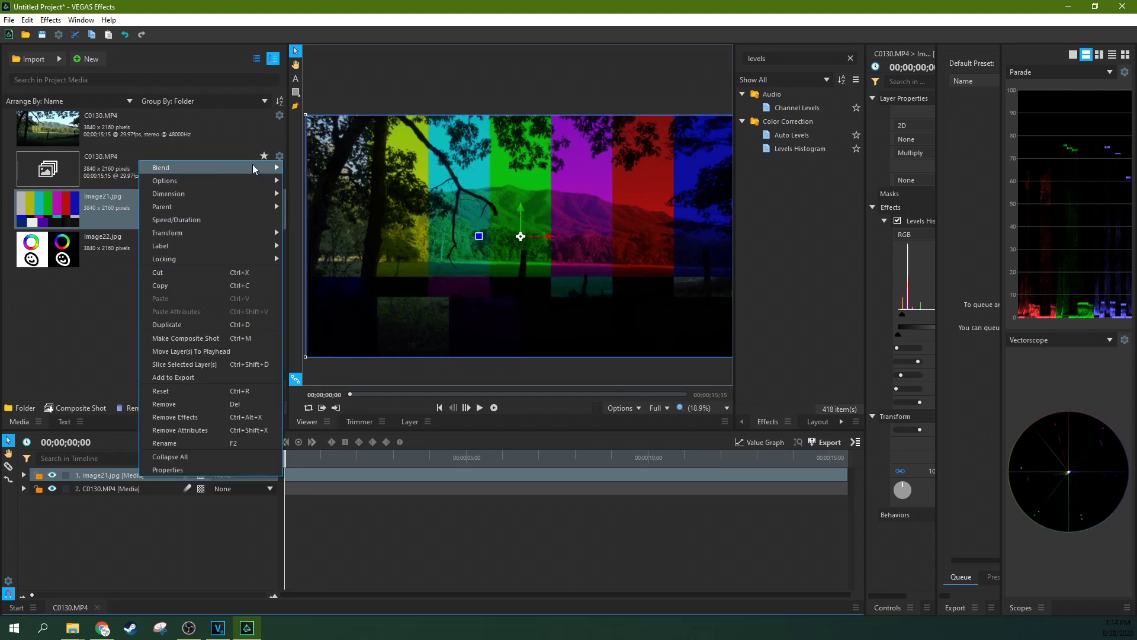
{"action": "mouse_move", "coordinate": [252, 167]}
{"action": "left_click", "coordinate": [322, 389]}
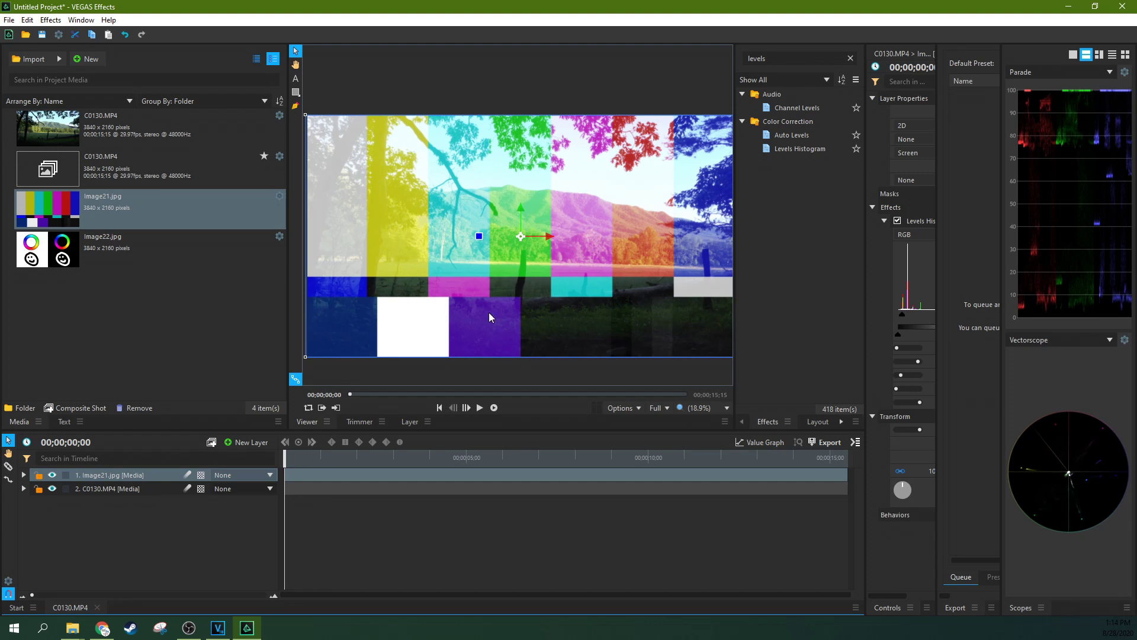
{"action": "left_click_drag", "start_coordinate": [546, 261], "coordinate": [546, 192]}
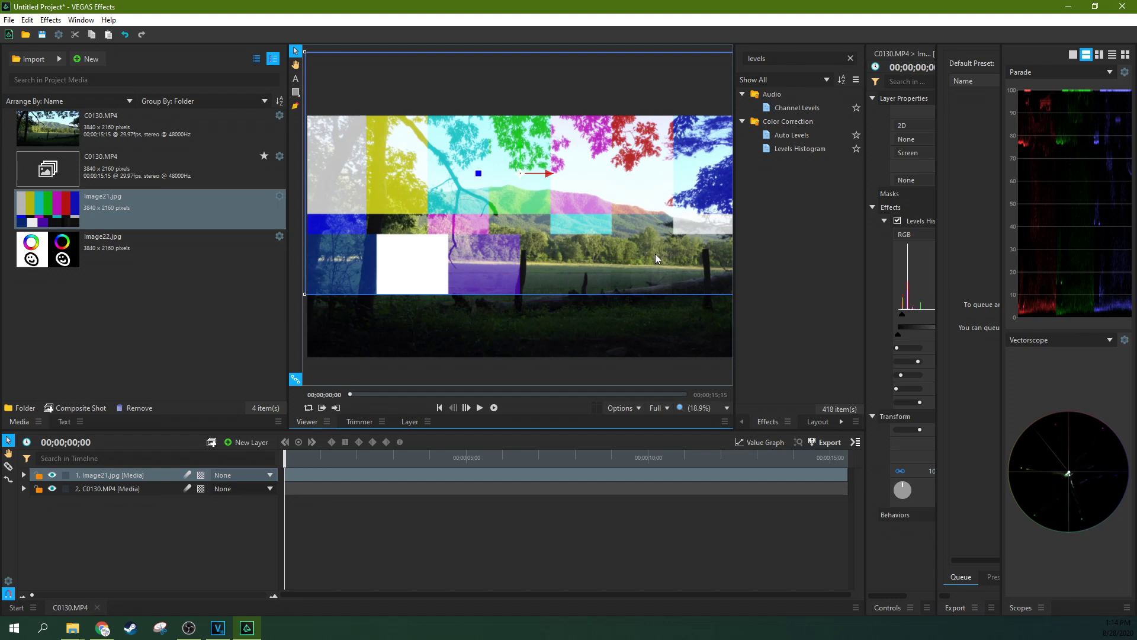
{"action": "key", "text": "ctrl+z"}
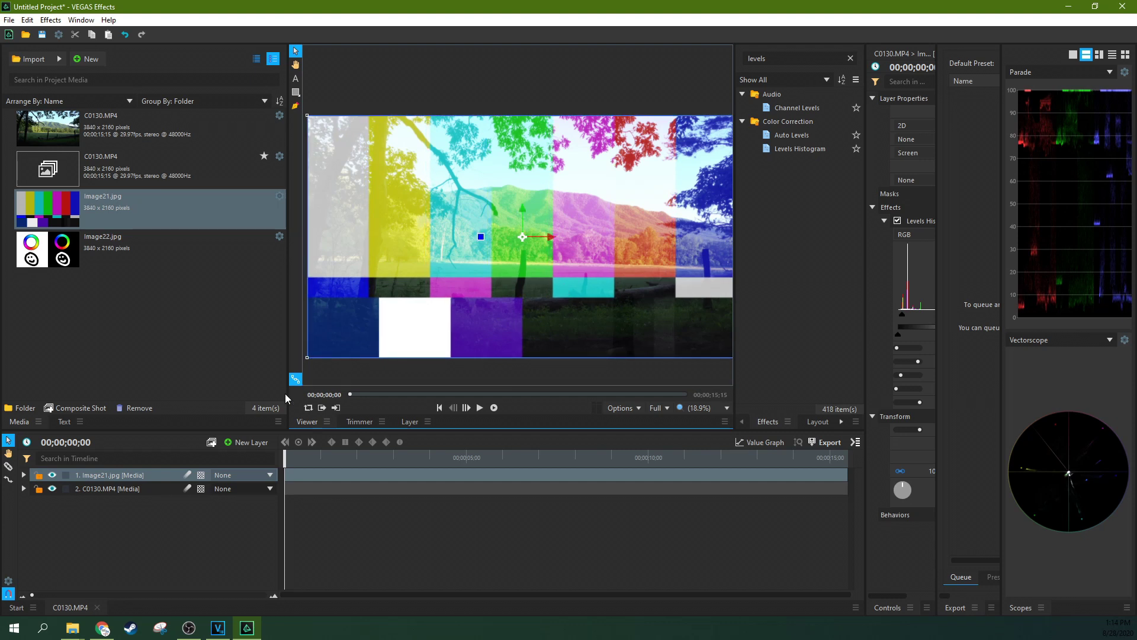
Try Overlay followed by Hard Light as the Image21.jpg layer's blend mode over the footage.
{"action": "right_click", "coordinate": [136, 471]}
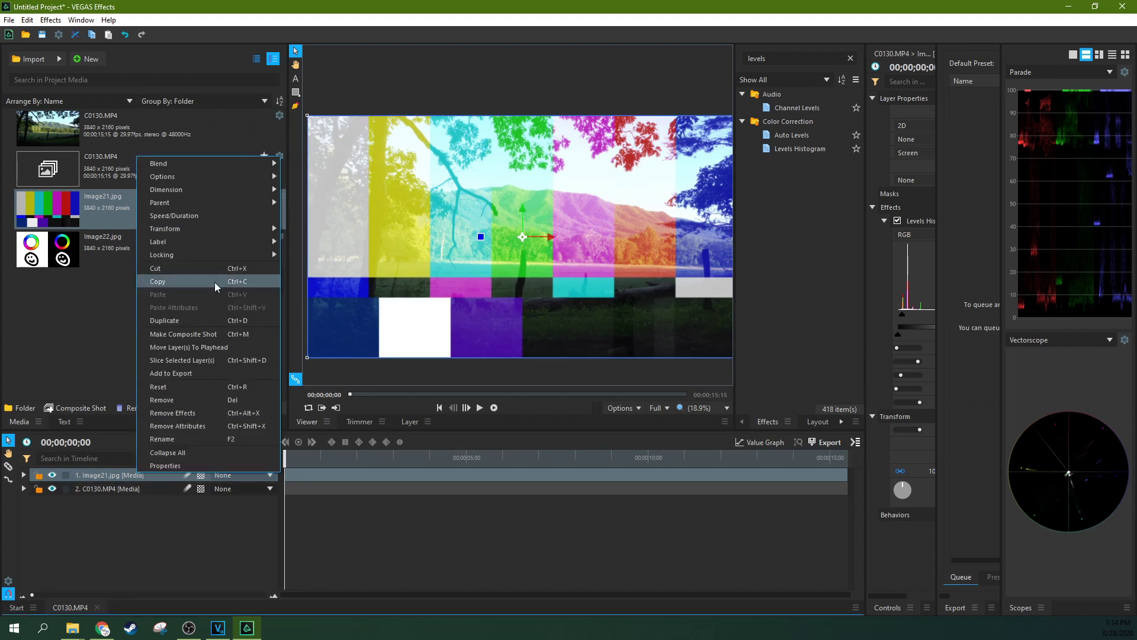
{"action": "mouse_move", "coordinate": [254, 163]}
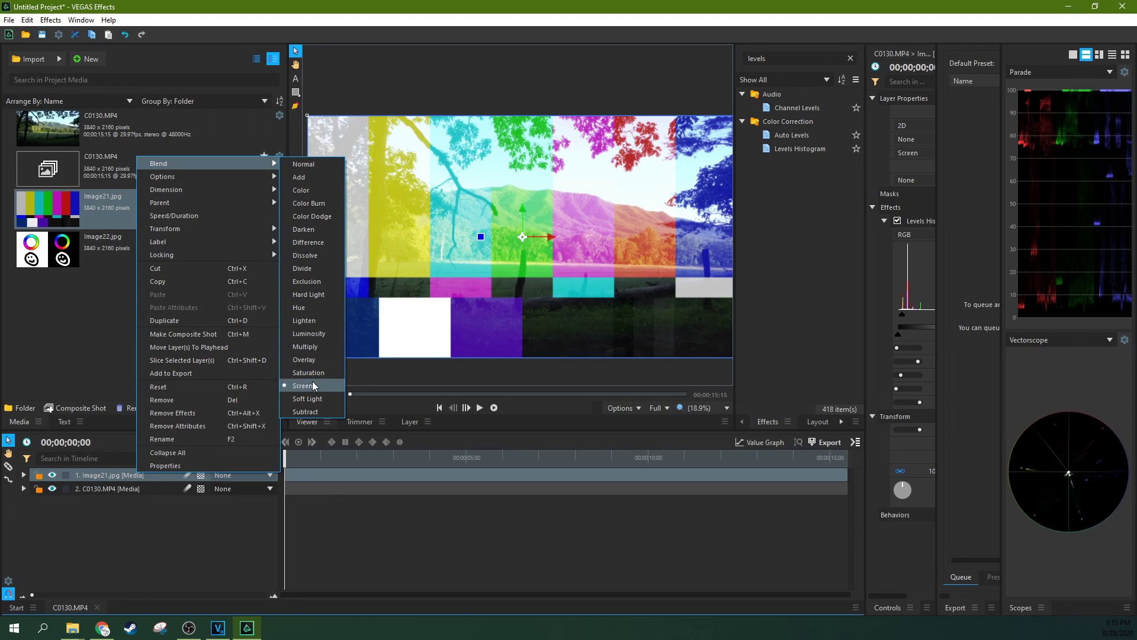
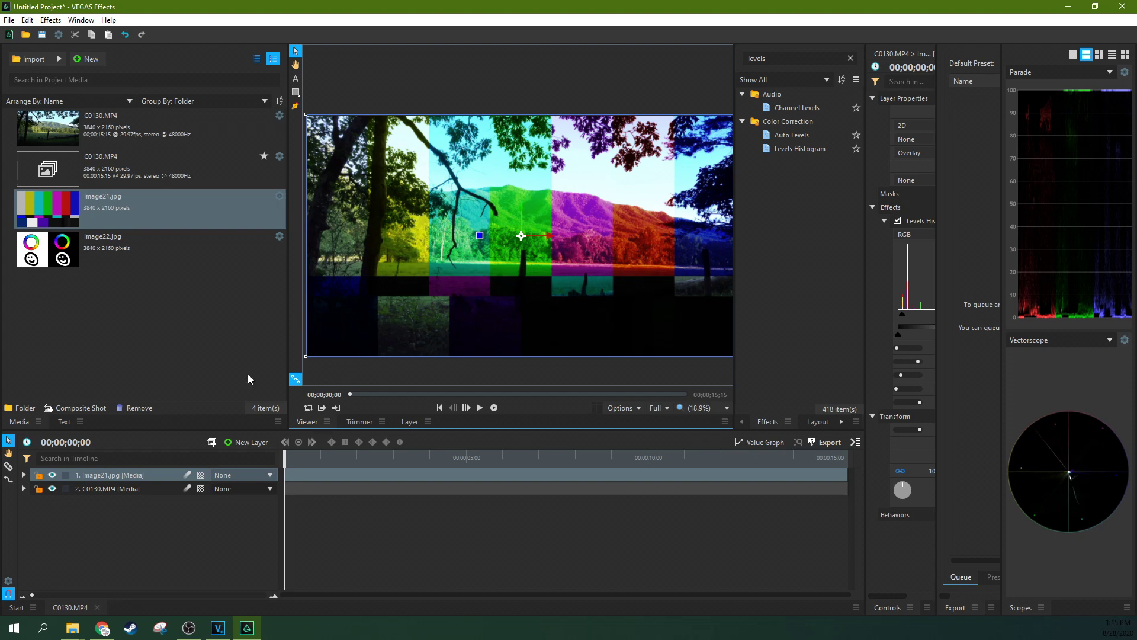
{"action": "right_click", "coordinate": [116, 475]}
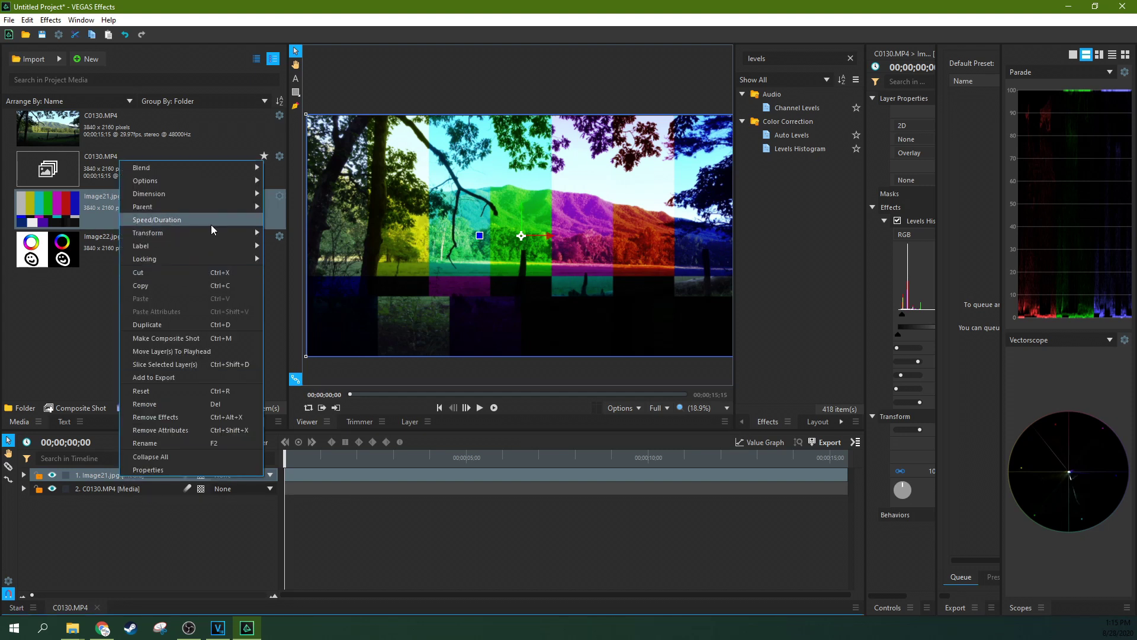
{"action": "mouse_move", "coordinate": [221, 171]}
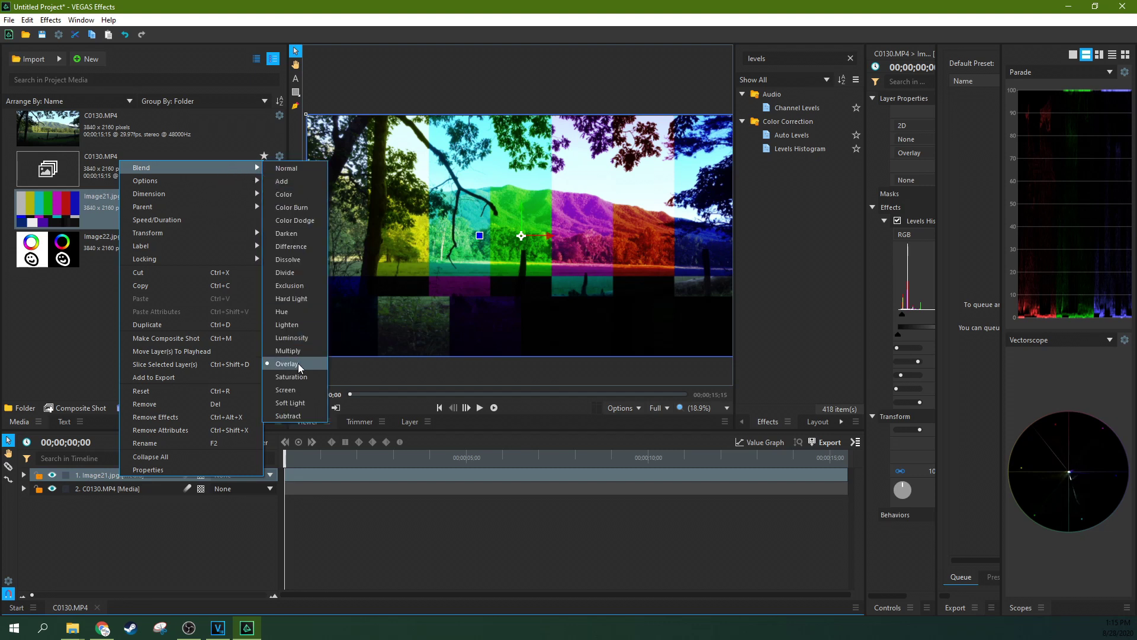
{"action": "left_click", "coordinate": [300, 295]}
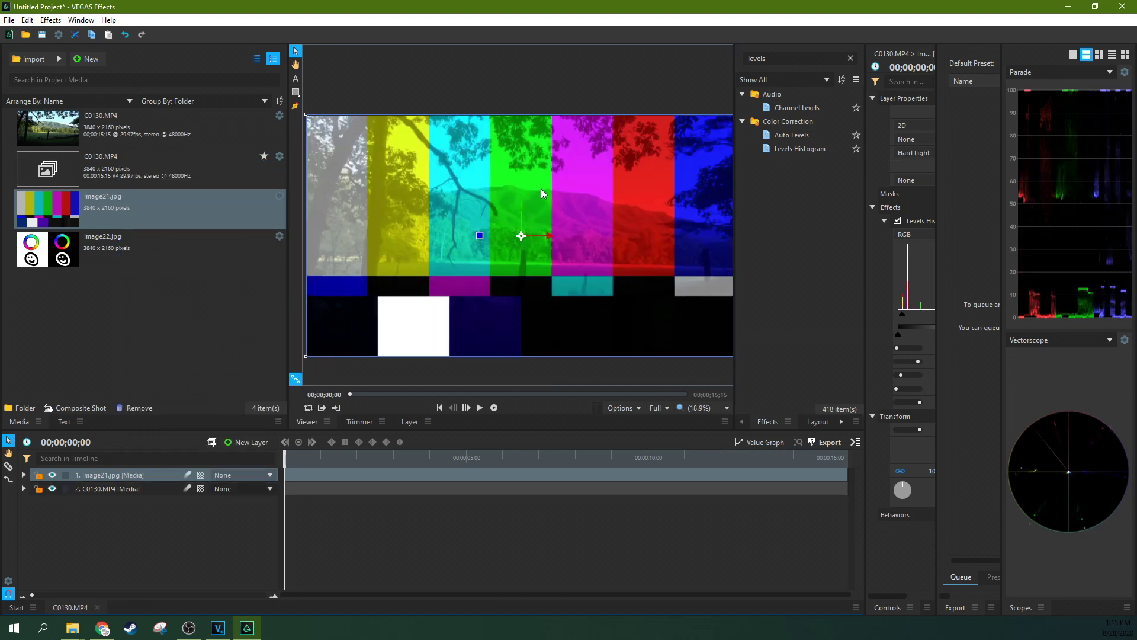
Return the Image21.jpg layer to Normal blending and place the C0130.MP4 layer above it.
{"action": "right_click", "coordinate": [146, 477]}
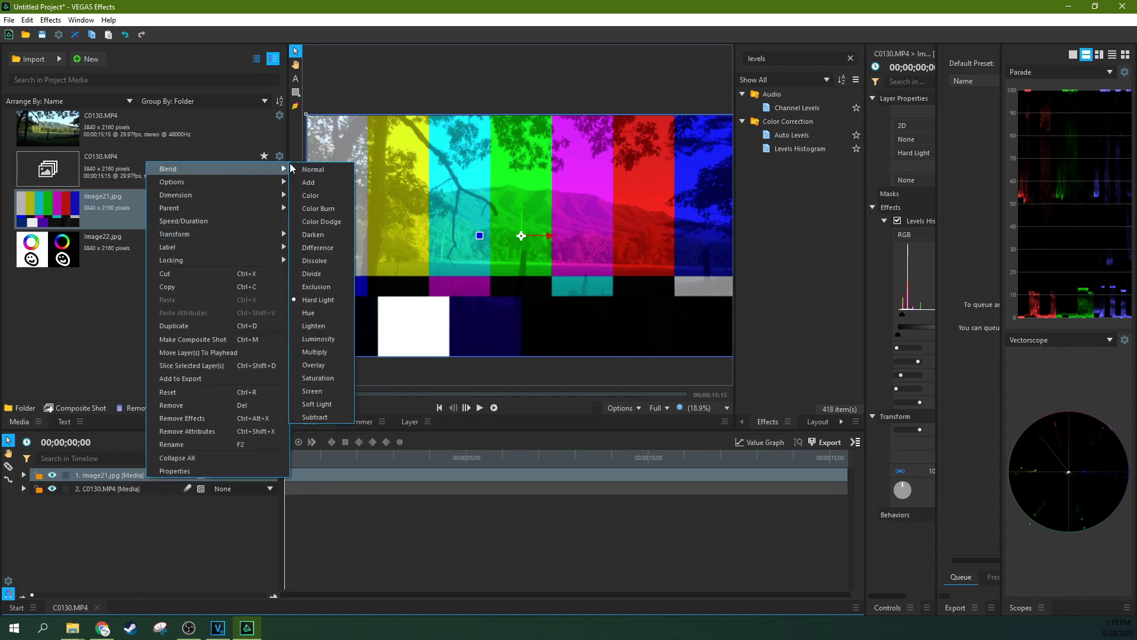
{"action": "left_click", "coordinate": [312, 169]}
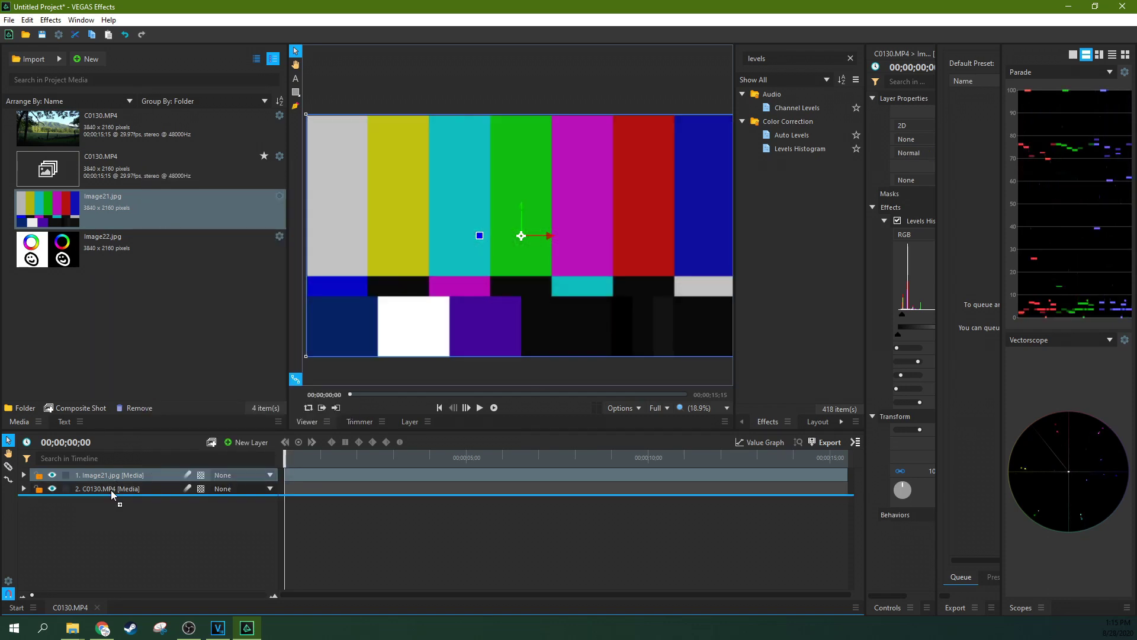
{"action": "left_click_drag", "start_coordinate": [111, 488], "coordinate": [113, 472]}
Set the C0130.MP4 layer's blend mode to Overlay and switch it to Hard Light over the color bars.
{"action": "right_click", "coordinate": [113, 471]}
{"action": "mouse_move", "coordinate": [209, 150]}
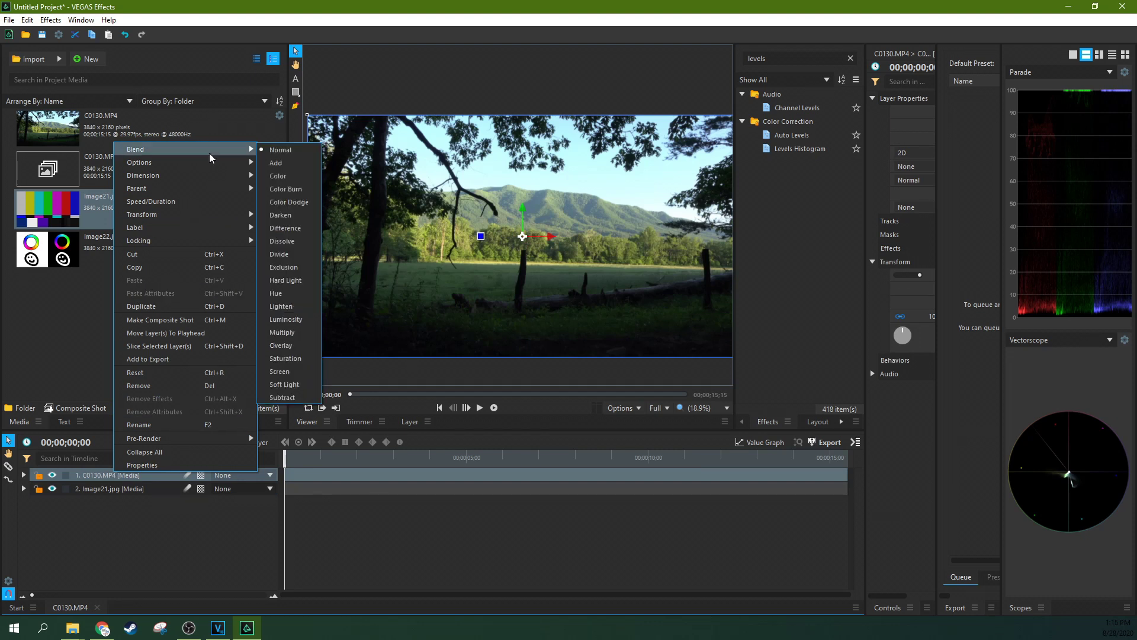
{"action": "left_click", "coordinate": [303, 346]}
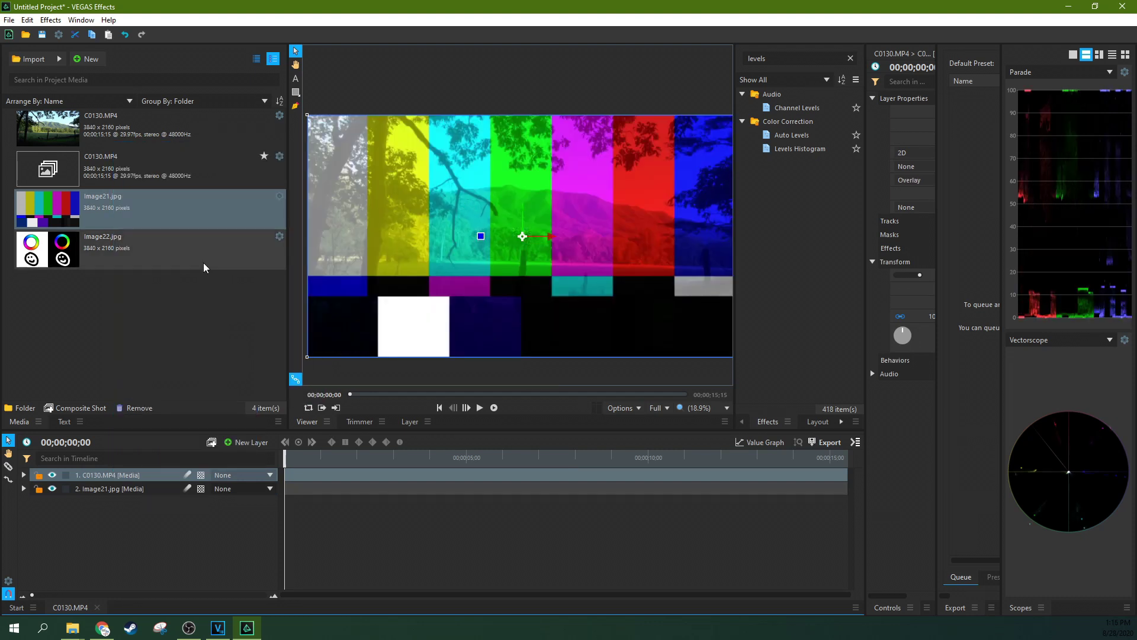
{"action": "right_click", "coordinate": [128, 475]}
{"action": "mouse_move", "coordinate": [249, 154]}
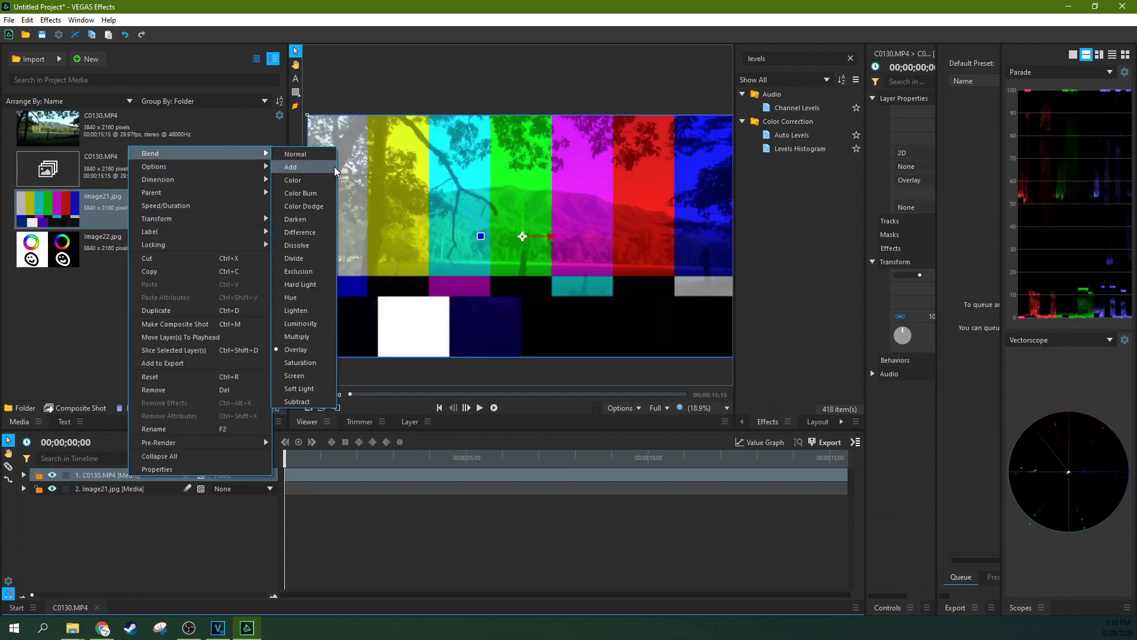
{"action": "left_click", "coordinate": [314, 284]}
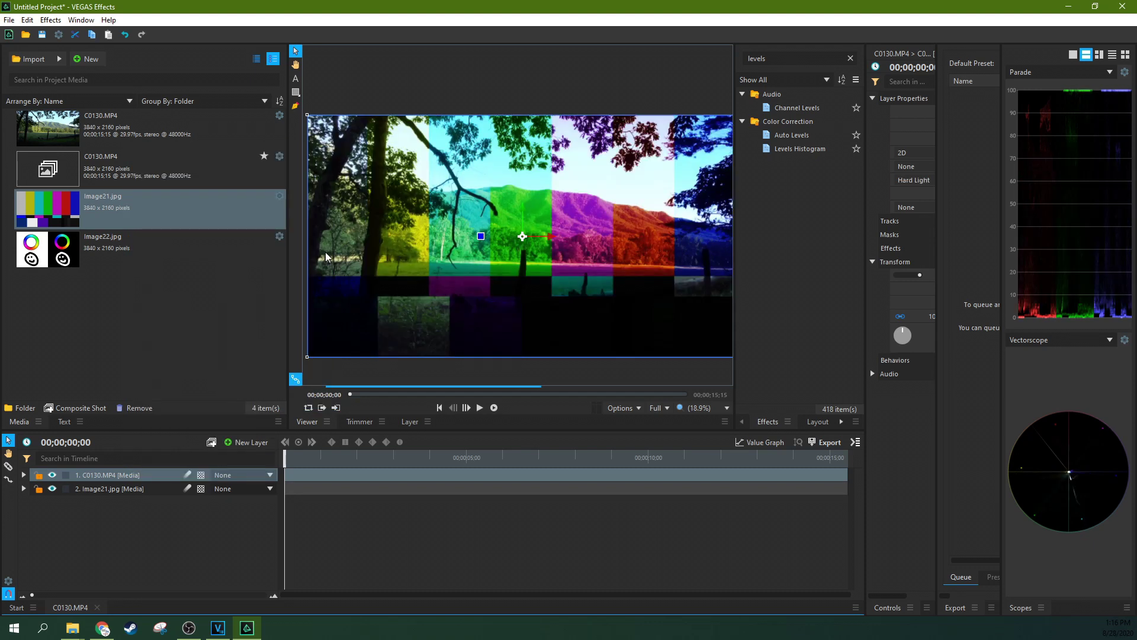
Reset the C0130.MP4 layer to Normal blending and move it back below the Image21.jpg layer.
{"action": "right_click", "coordinate": [126, 473]}
{"action": "mouse_move", "coordinate": [237, 153]}
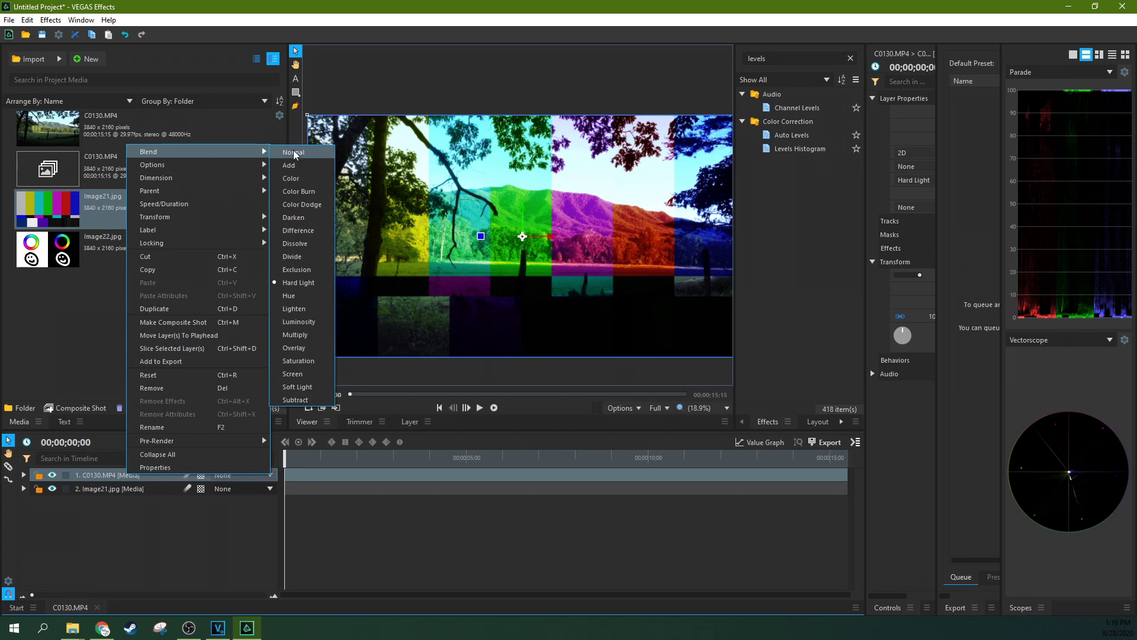
{"action": "left_click", "coordinate": [293, 152]}
{"action": "left_click_drag", "start_coordinate": [120, 475], "coordinate": [116, 492]}
{"action": "left_click", "coordinate": [120, 475]}
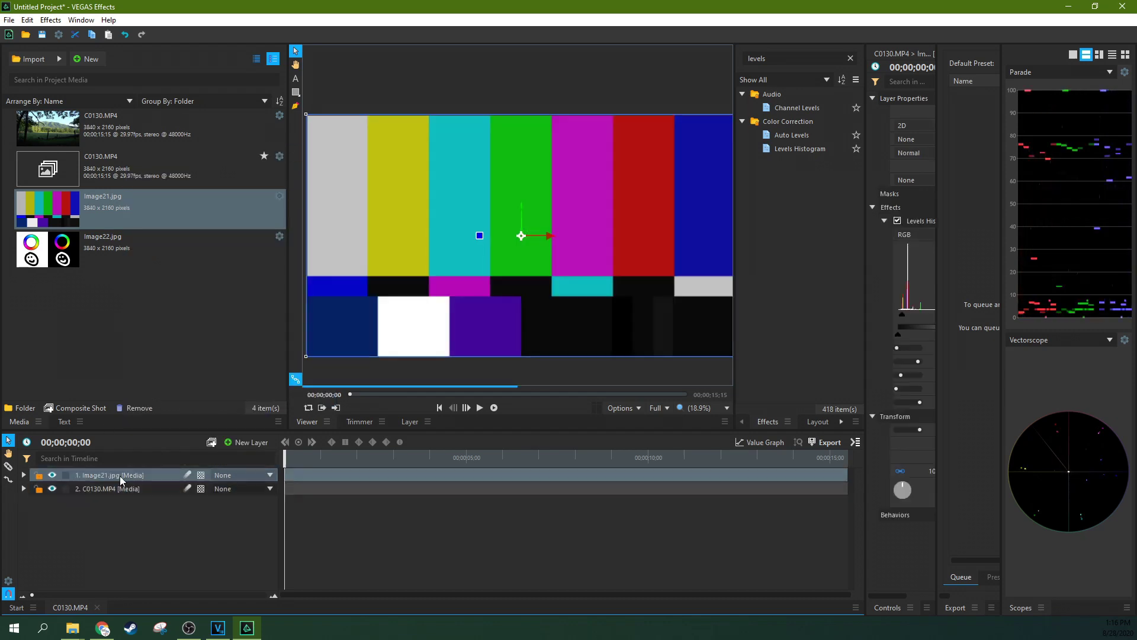
Set the Image21.jpg layer's blend mode to Overlay.
{"action": "right_click", "coordinate": [120, 475]}
{"action": "mouse_move", "coordinate": [246, 168]}
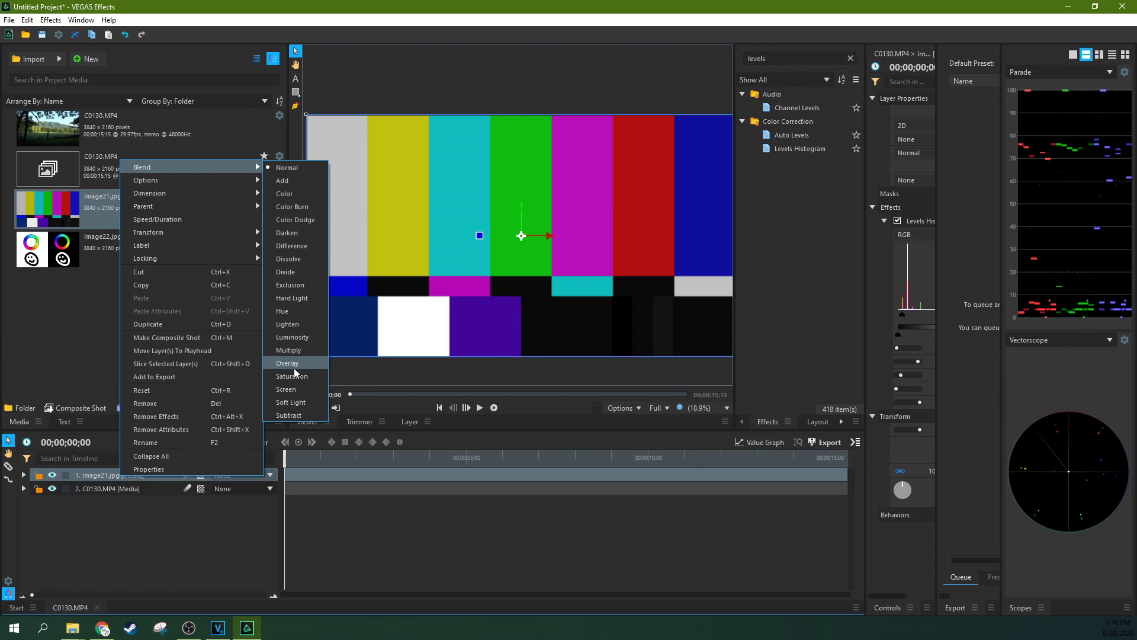
{"action": "left_click", "coordinate": [297, 363]}
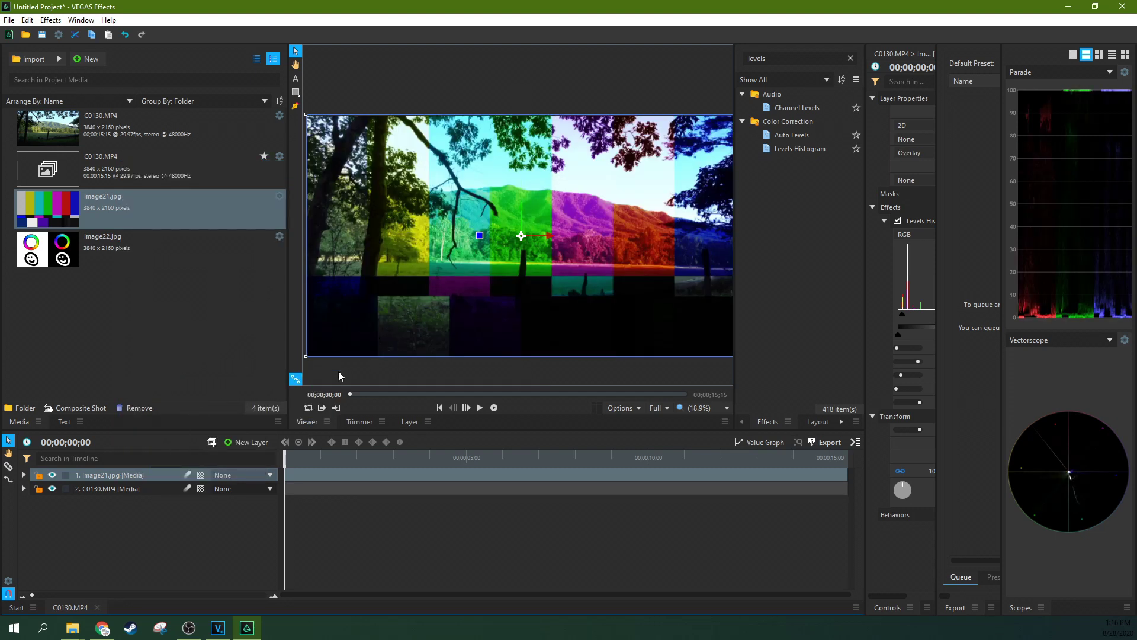
{"action": "right_click", "coordinate": [144, 479]}
{"action": "left_click", "coordinate": [198, 550]}
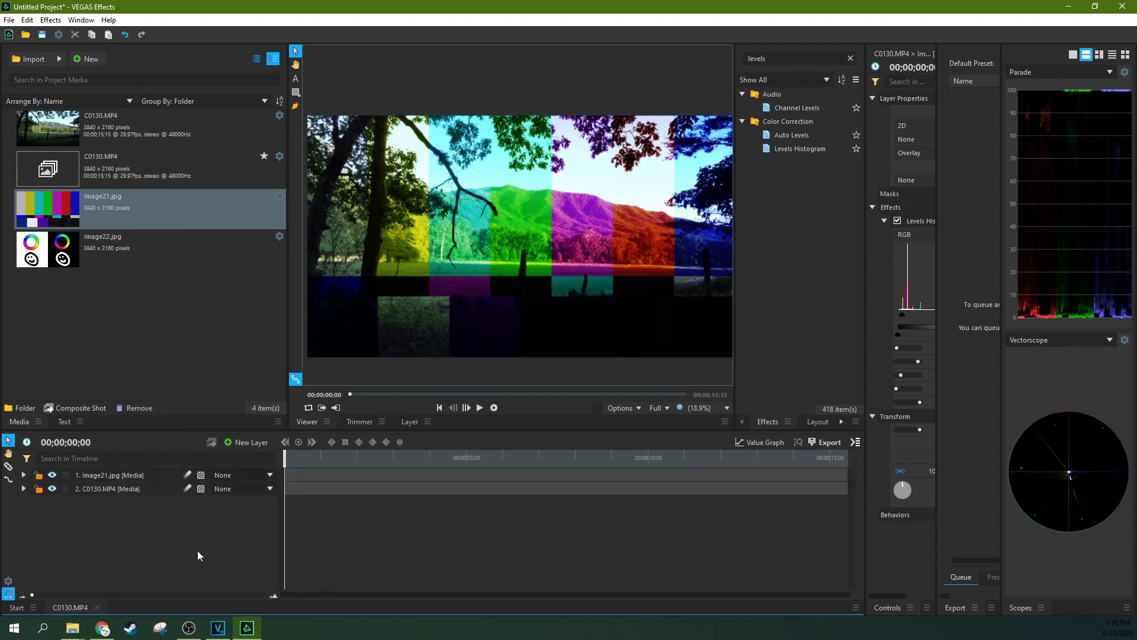
Change the Image21.jpg layer to Soft Light blending and shift the bars over the footage, returning them to full coverage.
{"action": "left_click", "coordinate": [143, 478]}
{"action": "right_click", "coordinate": [166, 474]}
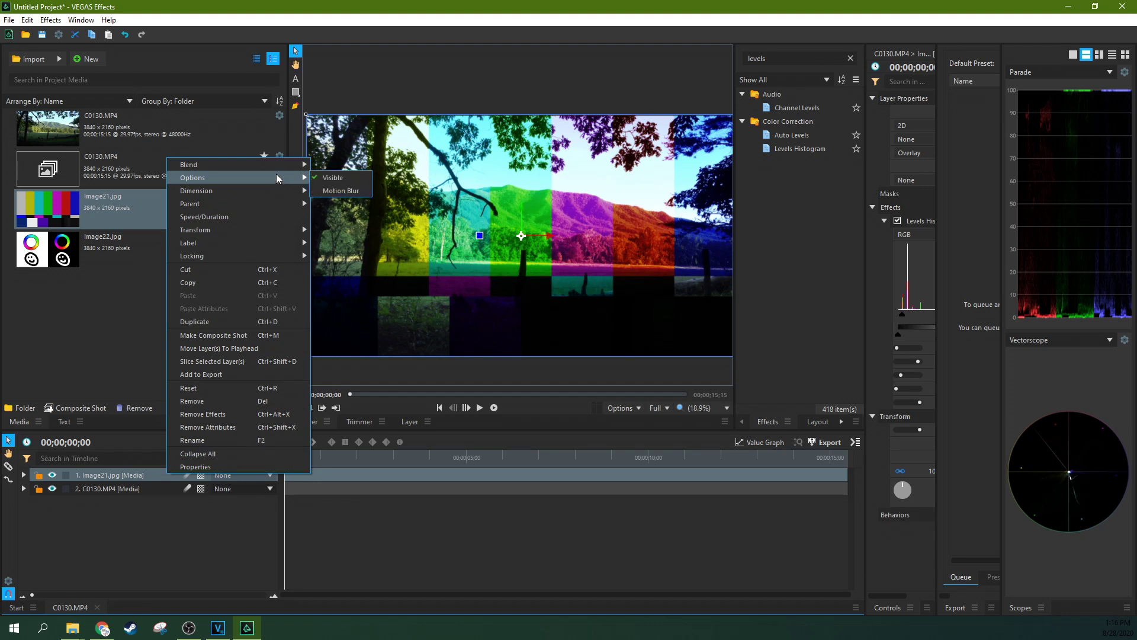
{"action": "mouse_move", "coordinate": [280, 169]}
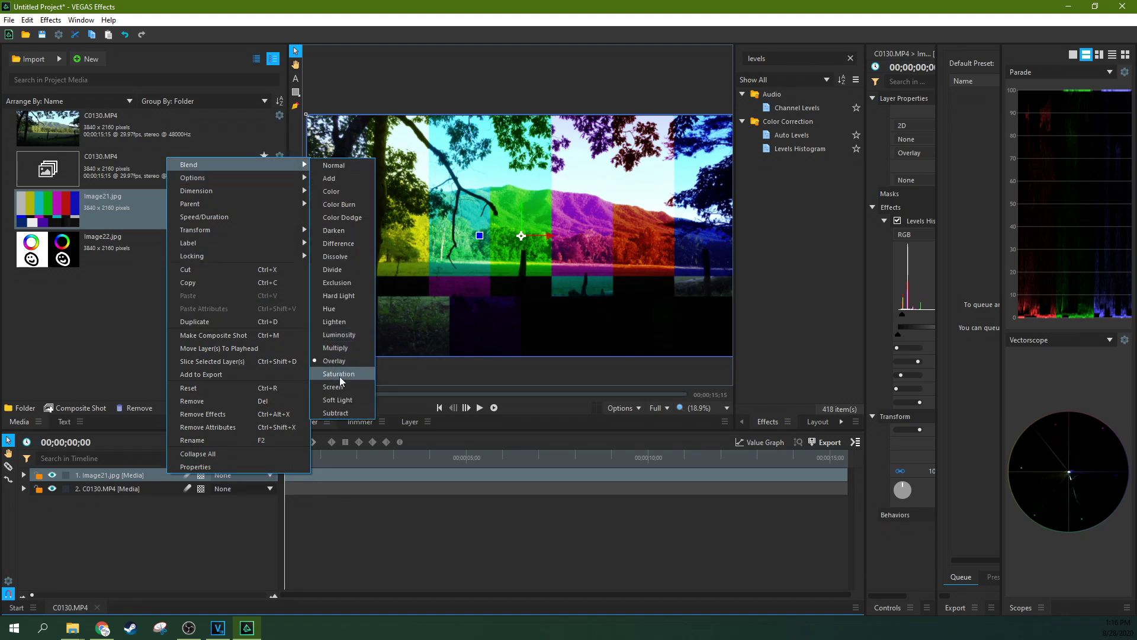
{"action": "left_click", "coordinate": [346, 400]}
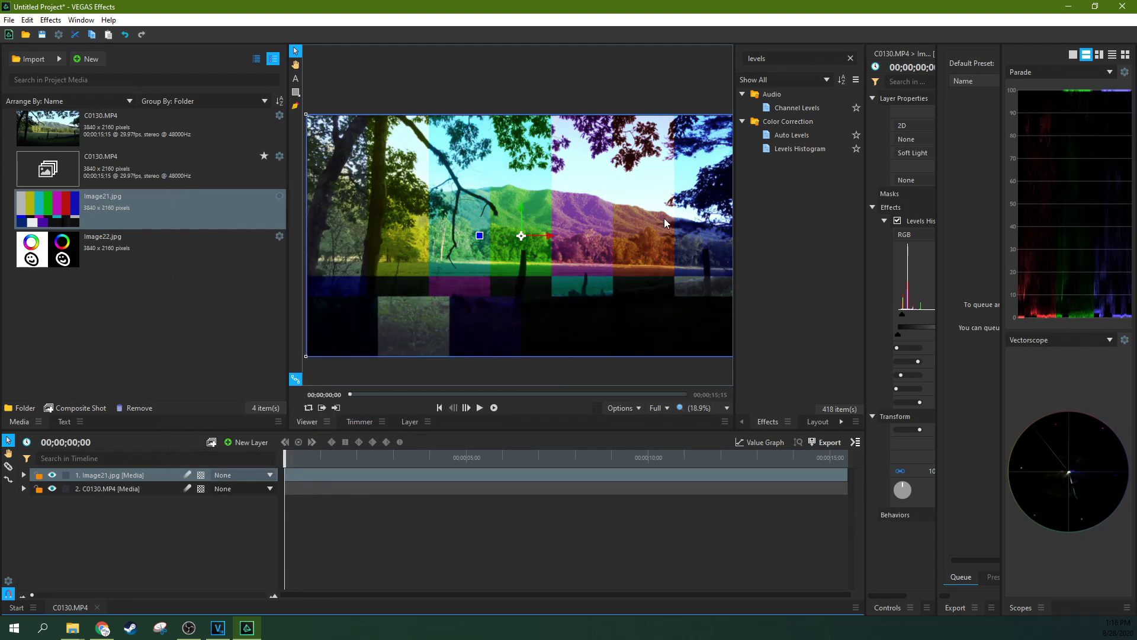
{"action": "left_click_drag", "start_coordinate": [557, 253], "coordinate": [494, 271]}
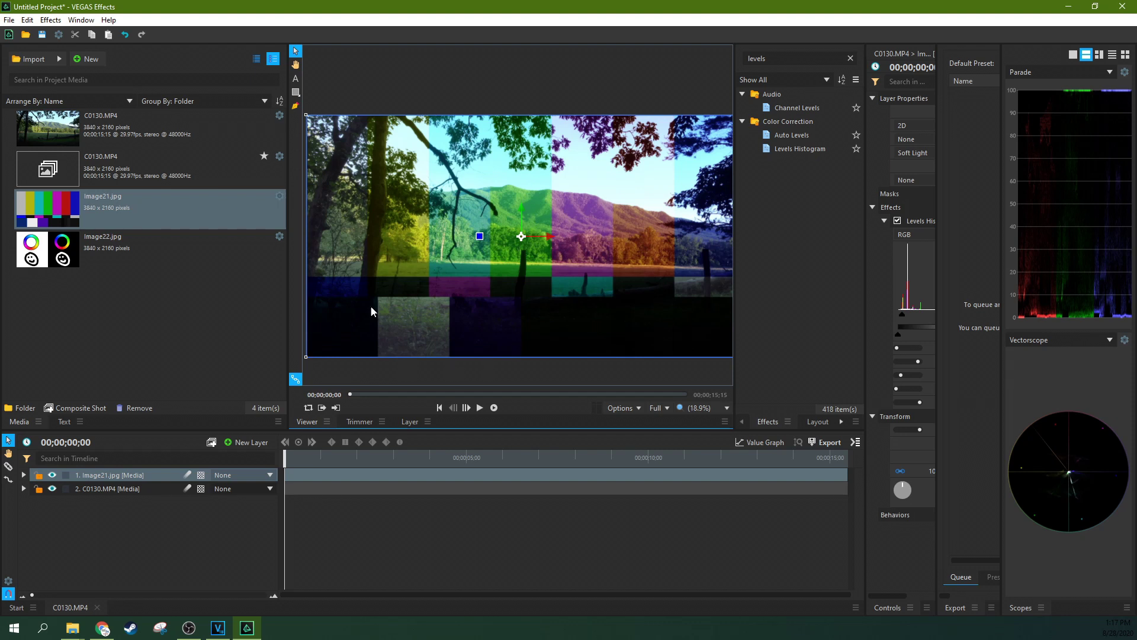
Switch the Image21.jpg layer's blend mode to Hard Light for comparison.
{"action": "right_click", "coordinate": [133, 477]}
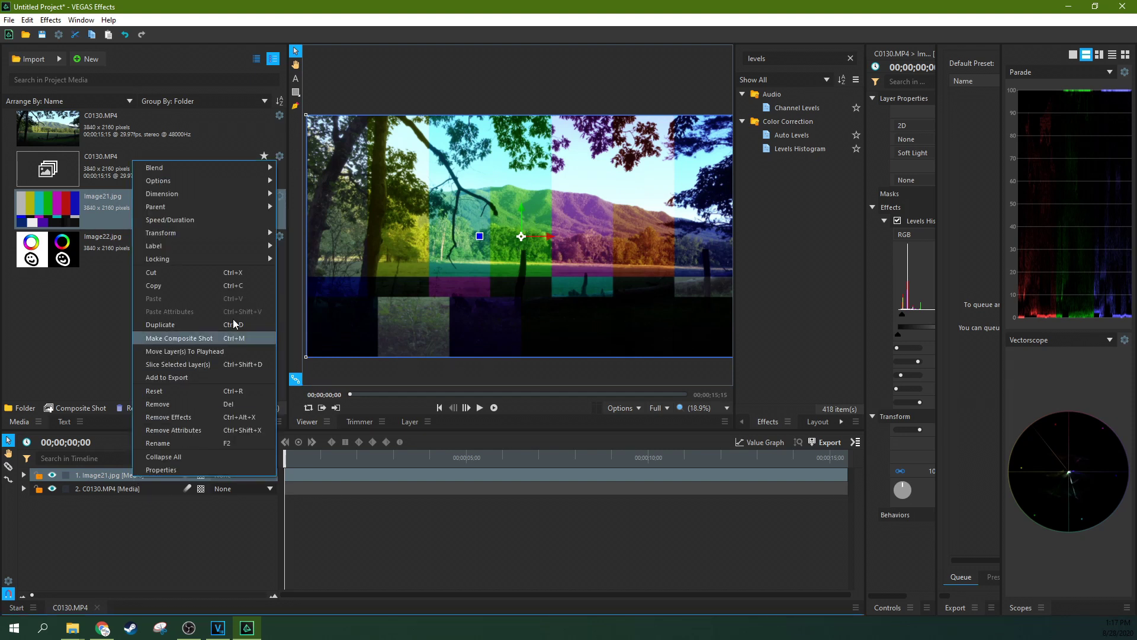
{"action": "mouse_move", "coordinate": [260, 167]}
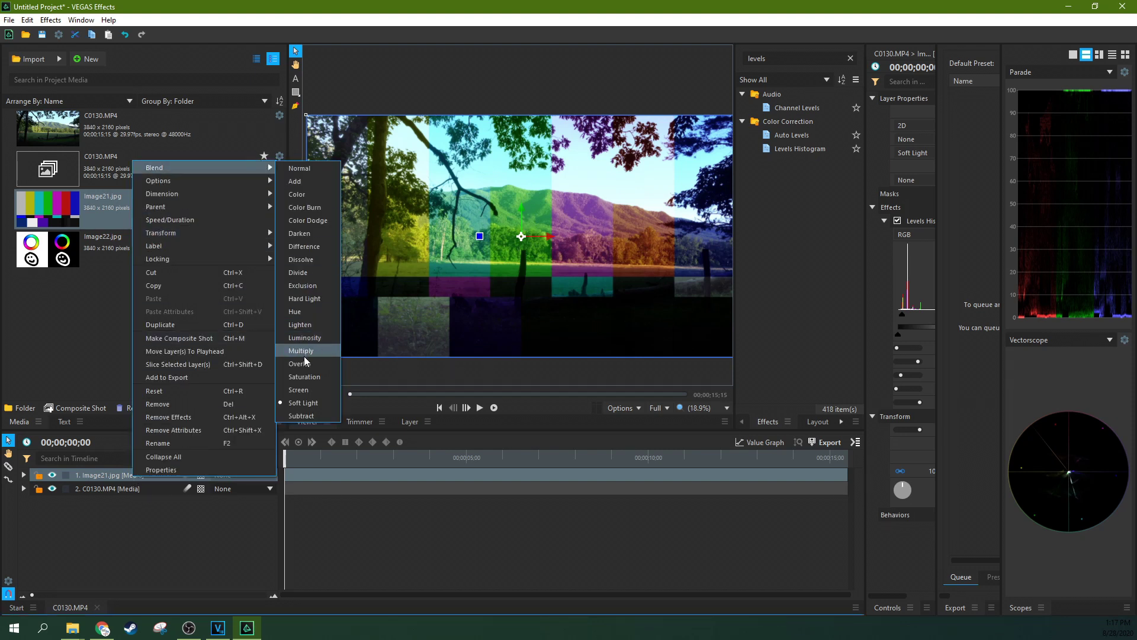
{"action": "left_click", "coordinate": [313, 298]}
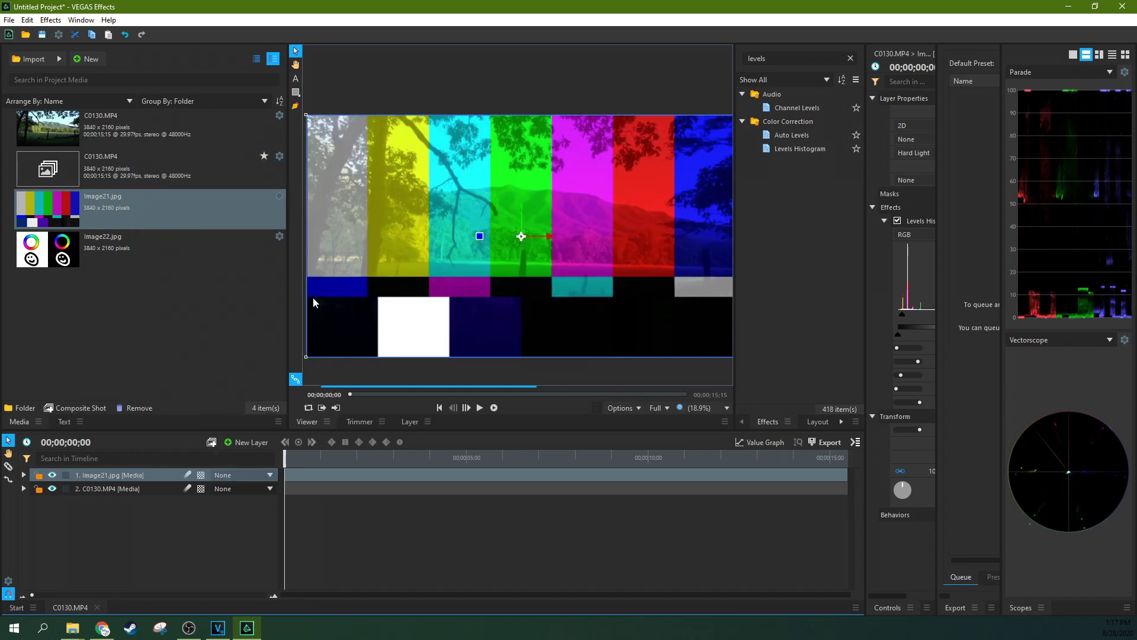
Set the Image21.jpg layer back to Soft Light and move the bars aside over the footage, bringing them back to full coverage.
{"action": "right_click", "coordinate": [157, 475]}
{"action": "mouse_move", "coordinate": [248, 167]}
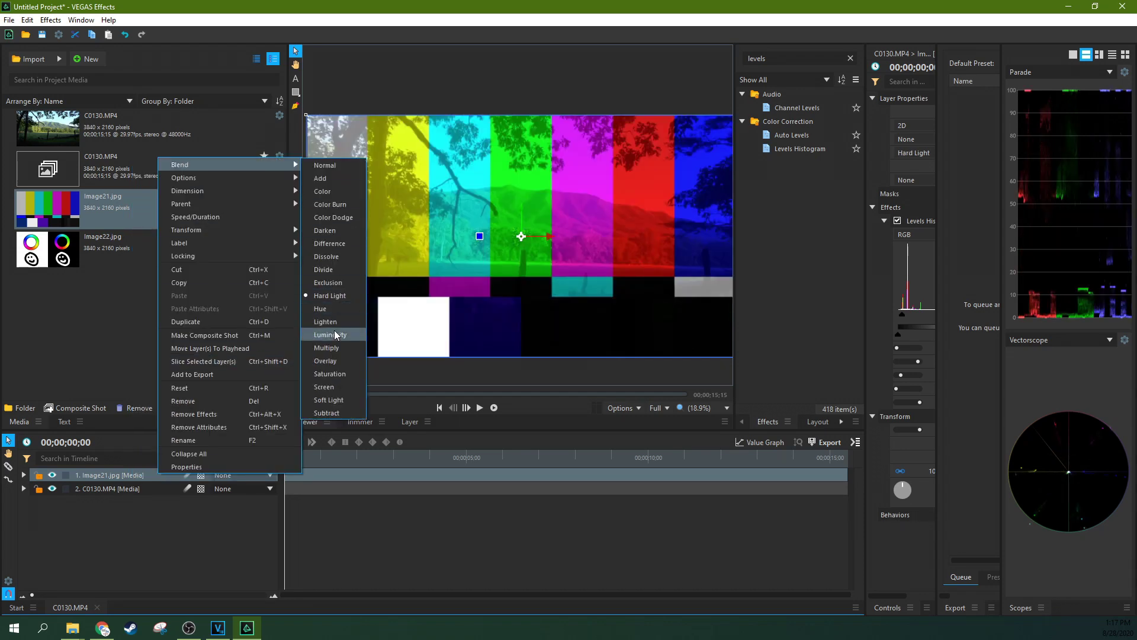
{"action": "left_click", "coordinate": [329, 400]}
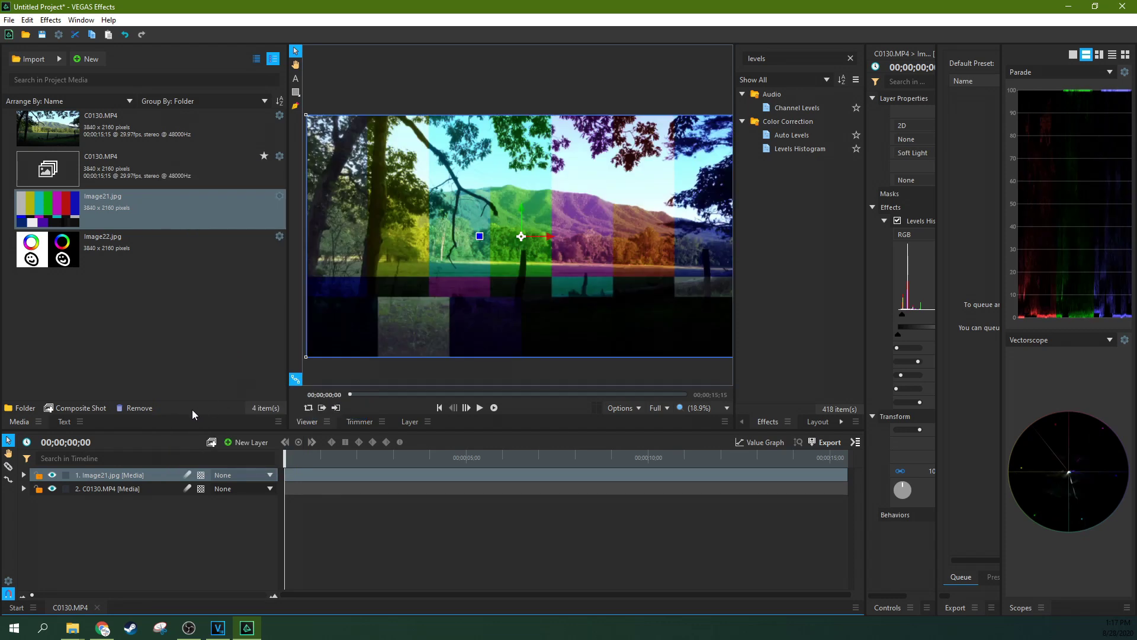
{"action": "left_click_drag", "start_coordinate": [378, 269], "coordinate": [479, 235]}
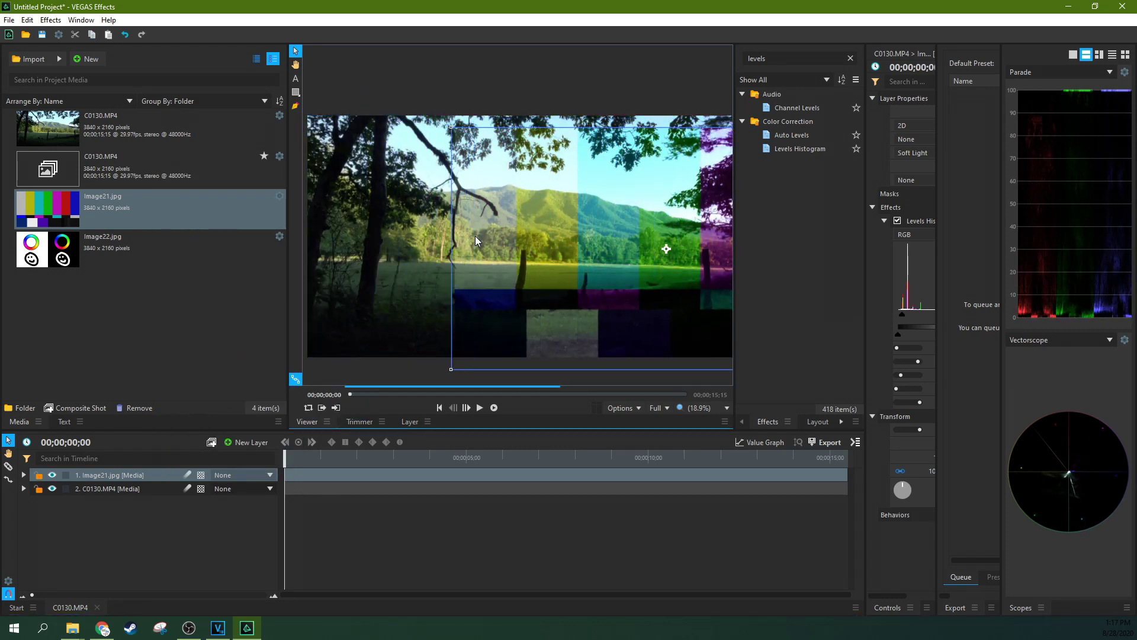
{"action": "left_click_drag", "start_coordinate": [440, 178], "coordinate": [338, 154]}
Set the Image21.jpg layer to Hue blending and move the bars around over the footage, ending at full coverage.
{"action": "right_click", "coordinate": [338, 155]}
{"action": "mouse_move", "coordinate": [244, 171]}
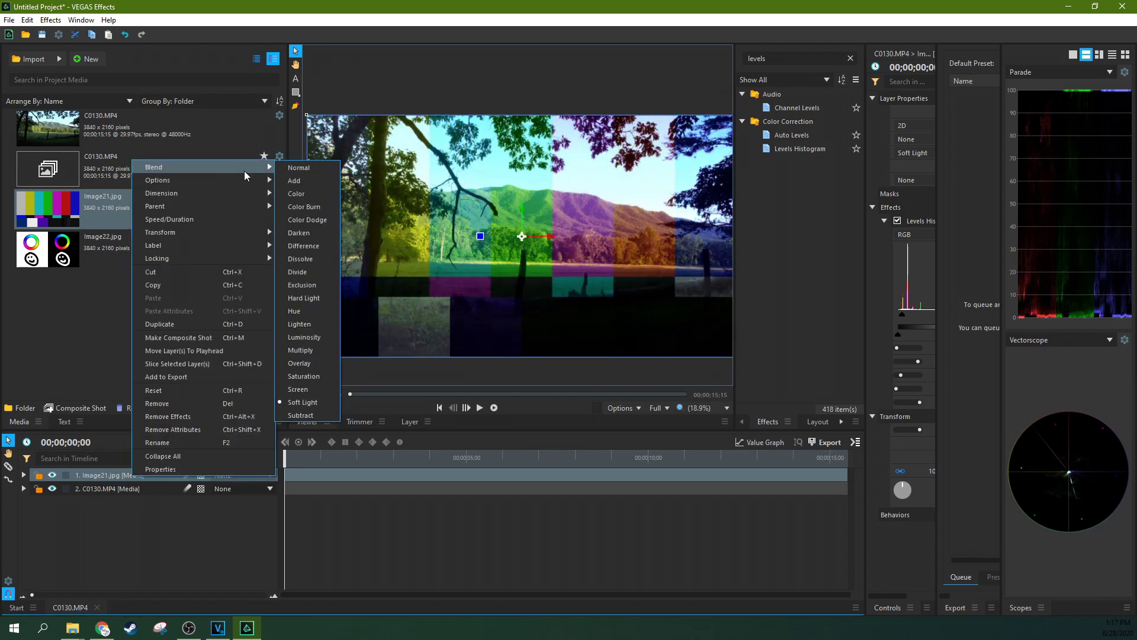
{"action": "left_click", "coordinate": [323, 314]}
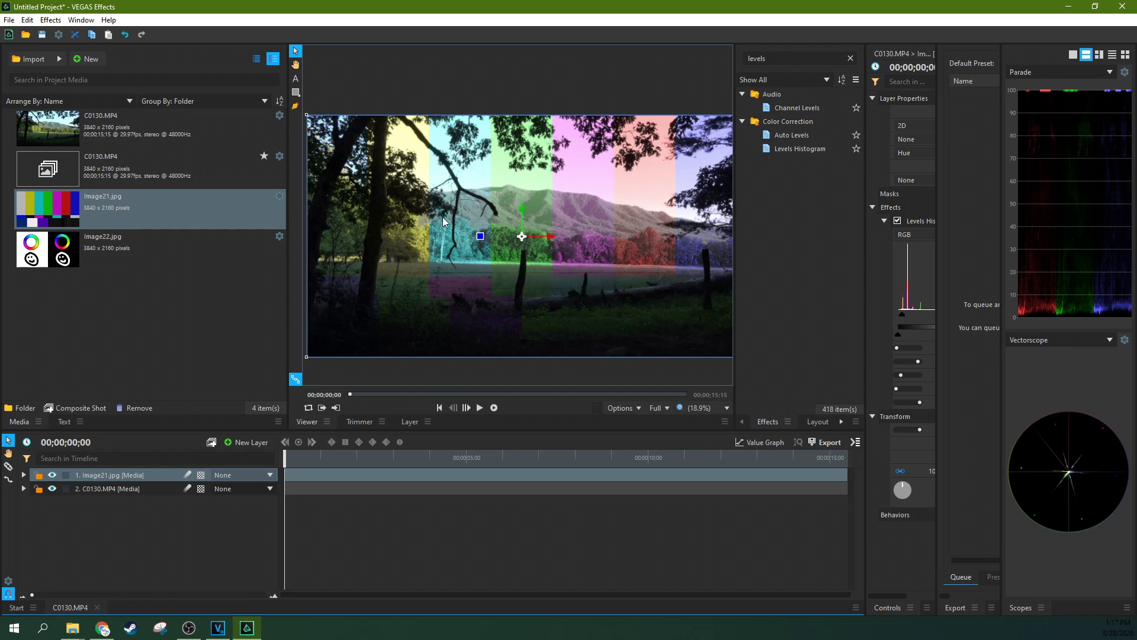
{"action": "left_click_drag", "start_coordinate": [442, 217], "coordinate": [568, 306]}
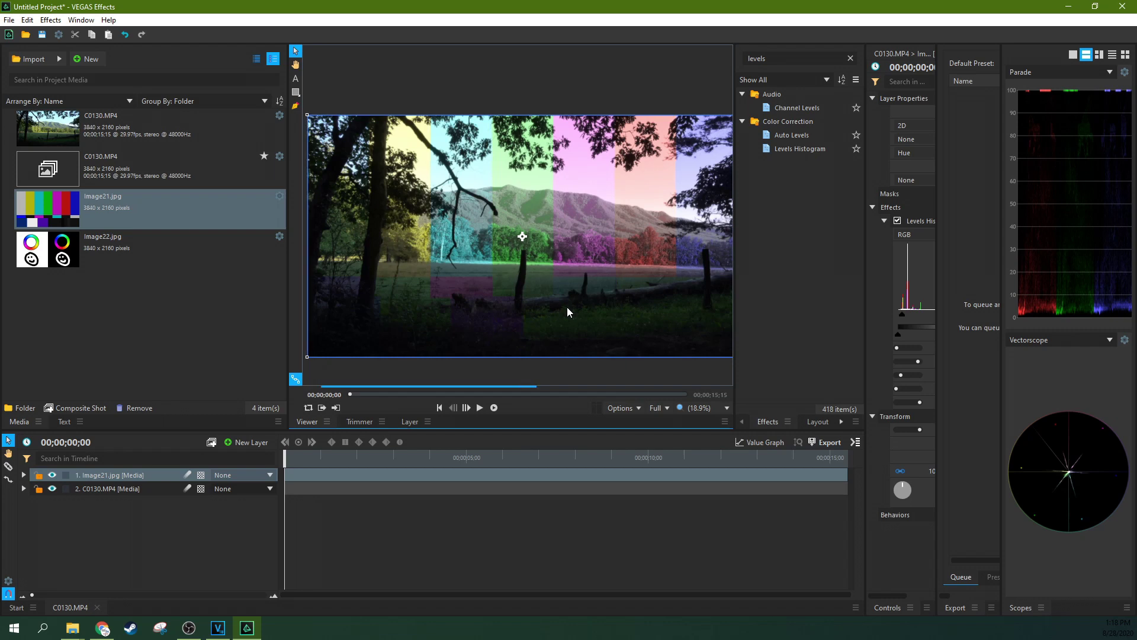
Set the Image21.jpg layer to Lighten blending and nudge the bars slightly over the footage.
{"action": "right_click", "coordinate": [141, 477]}
{"action": "mouse_move", "coordinate": [195, 169]}
{"action": "left_click", "coordinate": [420, 213]}
{"action": "left_click_drag", "start_coordinate": [562, 238], "coordinate": [564, 235]}
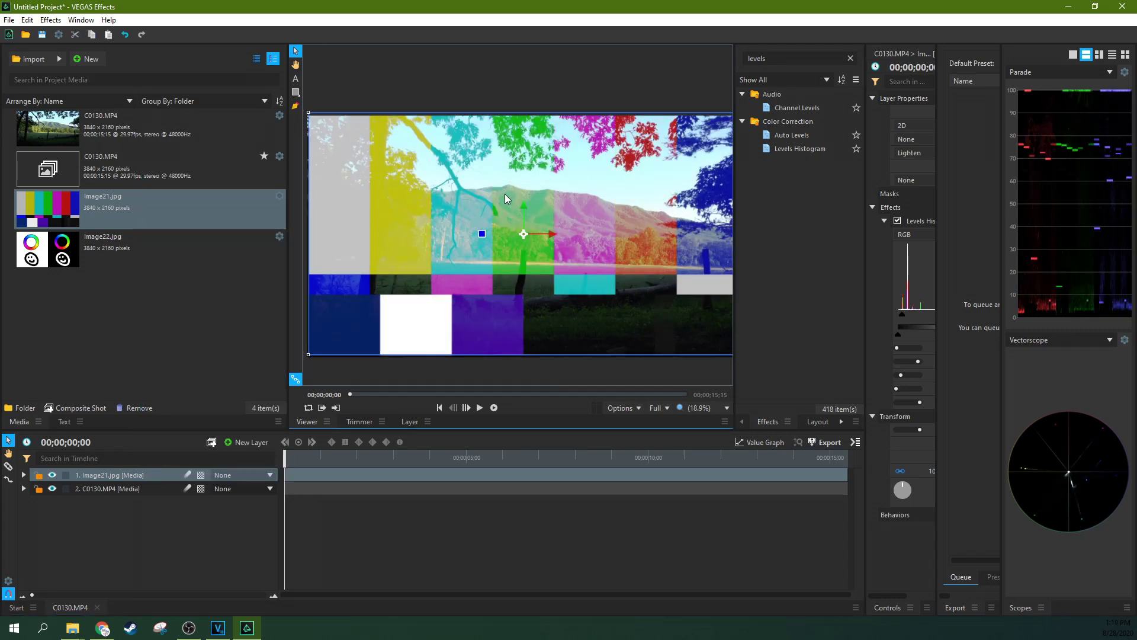
Move the Image21.jpg bars around over the footage in Lighten blending to compare the overlap, bringing them back to full coverage.
{"action": "left_click_drag", "start_coordinate": [482, 234], "coordinate": [497, 185]}
{"action": "left_click_drag", "start_coordinate": [420, 266], "coordinate": [467, 244]}
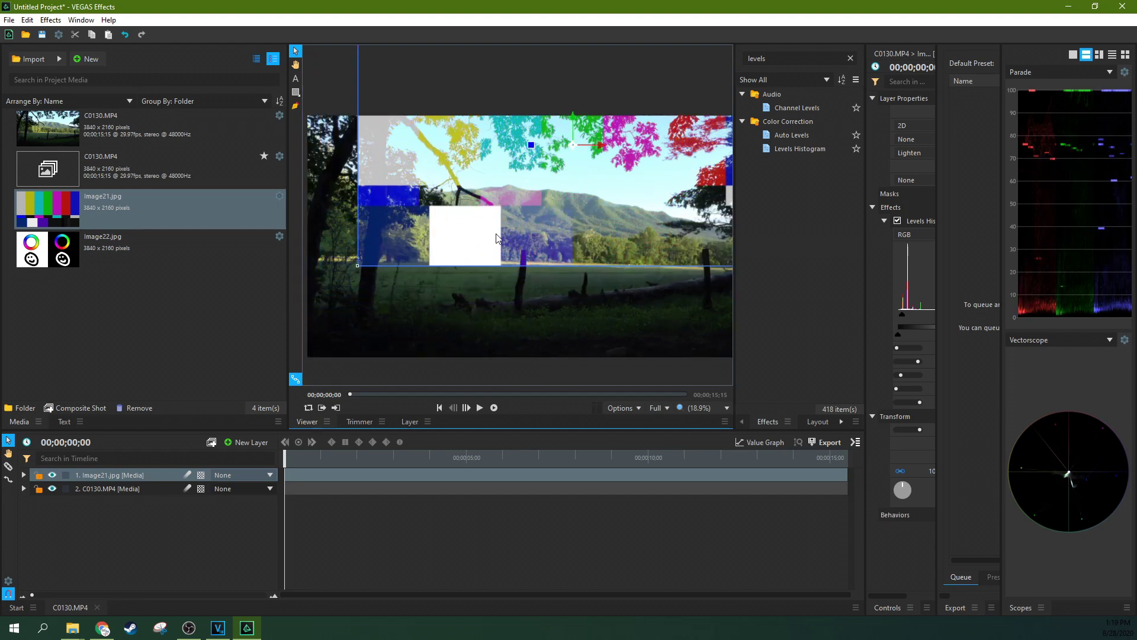
{"action": "key", "text": "ctrl+z"}
{"action": "key", "text": "ctrl+z"}
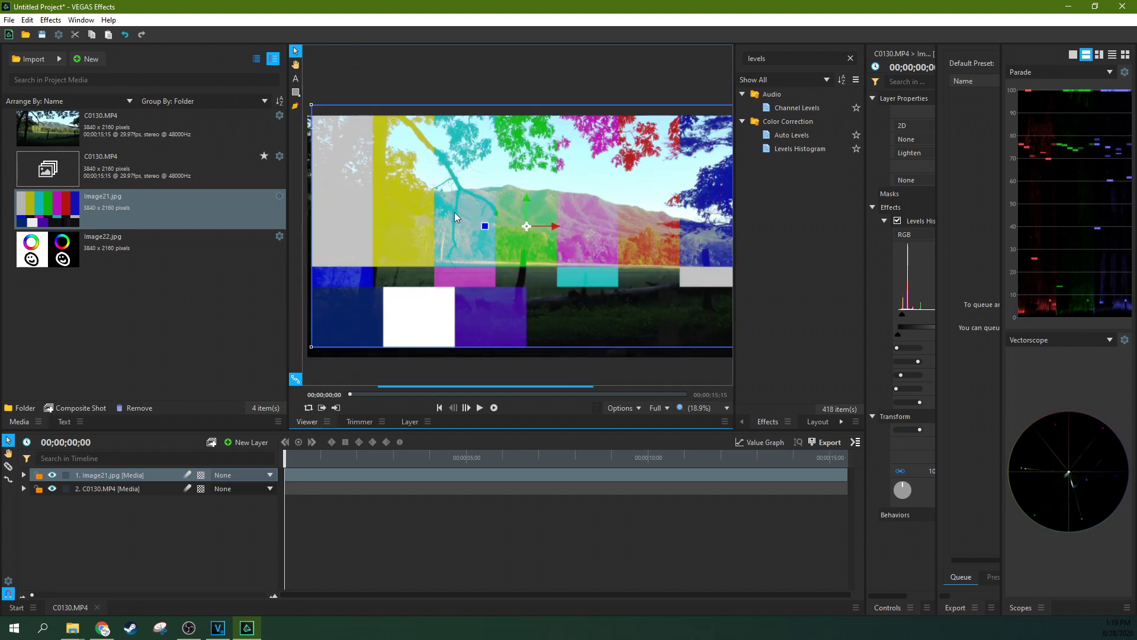
{"action": "key", "text": "ctrl+z"}
{"action": "key", "text": "ctrl+z"}
{"action": "key", "text": "ctrl+z"}
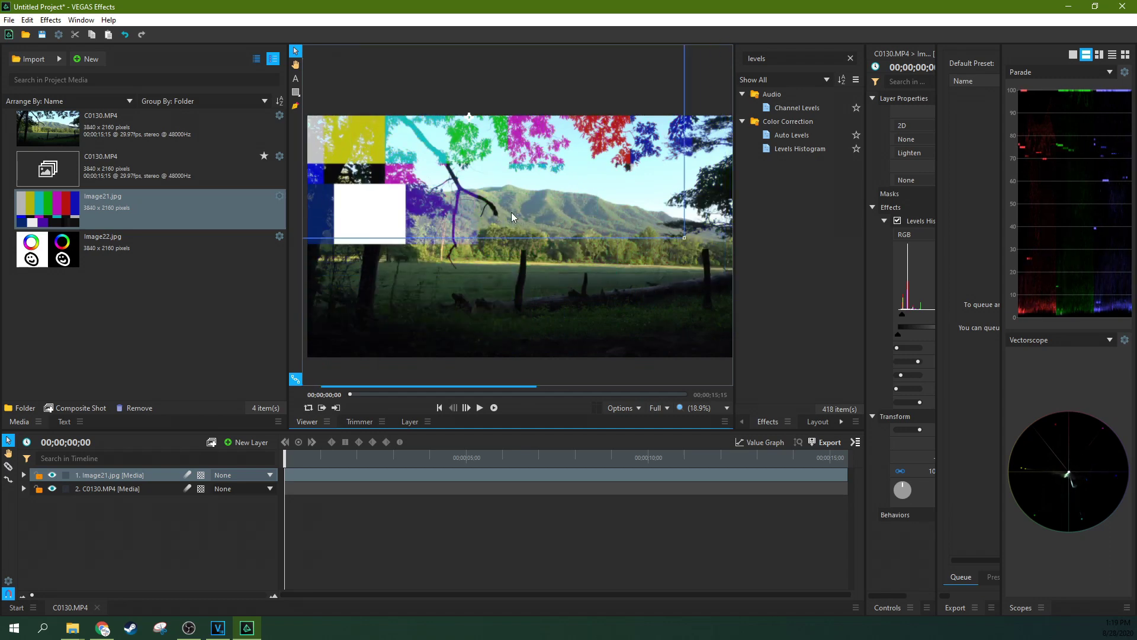
{"action": "left_click_drag", "start_coordinate": [578, 282], "coordinate": [570, 334]}
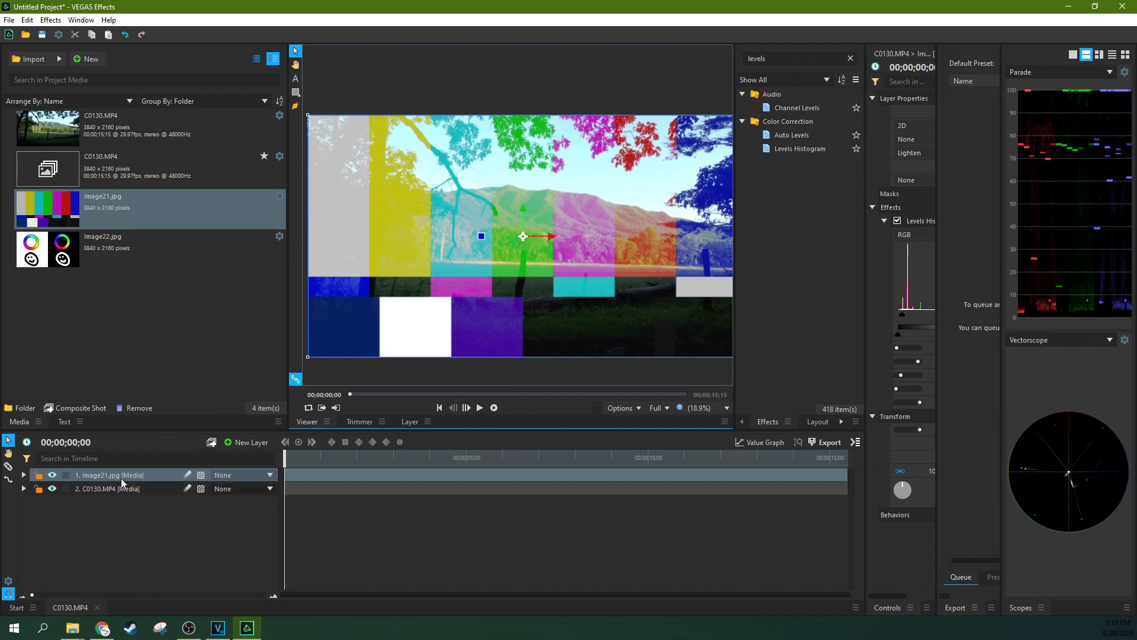
Set the Image21.jpg layer to Luminosity blending and nudge the bars slightly over the footage, keeping it covered.
{"action": "key", "text": "End"}
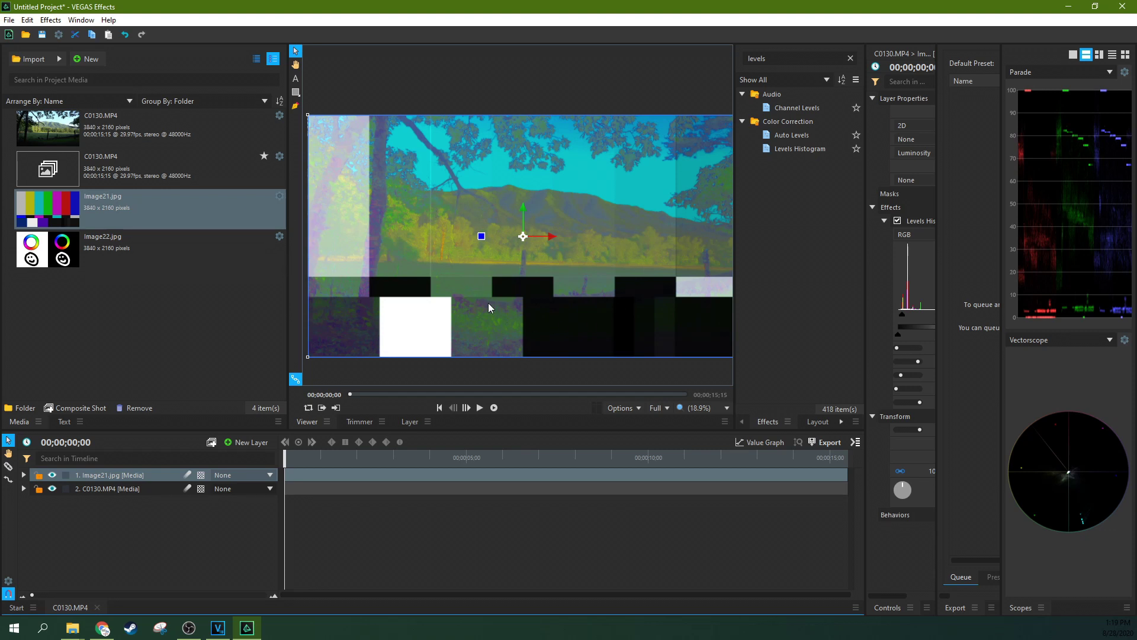
{"action": "mouse_move", "coordinate": [505, 283]}
{"action": "left_mouse_down"}
{"action": "mouse_move", "coordinate": [816, 275]}
{"action": "mouse_move", "coordinate": [576, 259]}
{"action": "mouse_move", "coordinate": [612, 221]}
{"action": "mouse_move", "coordinate": [501, 282]}
{"action": "mouse_move", "coordinate": [485, 280]}
{"action": "mouse_move", "coordinate": [517, 272]}
{"action": "mouse_move", "coordinate": [540, 240]}
{"action": "mouse_move", "coordinate": [541, 183]}
{"action": "mouse_move", "coordinate": [505, 280]}
{"action": "left_mouse_up"}
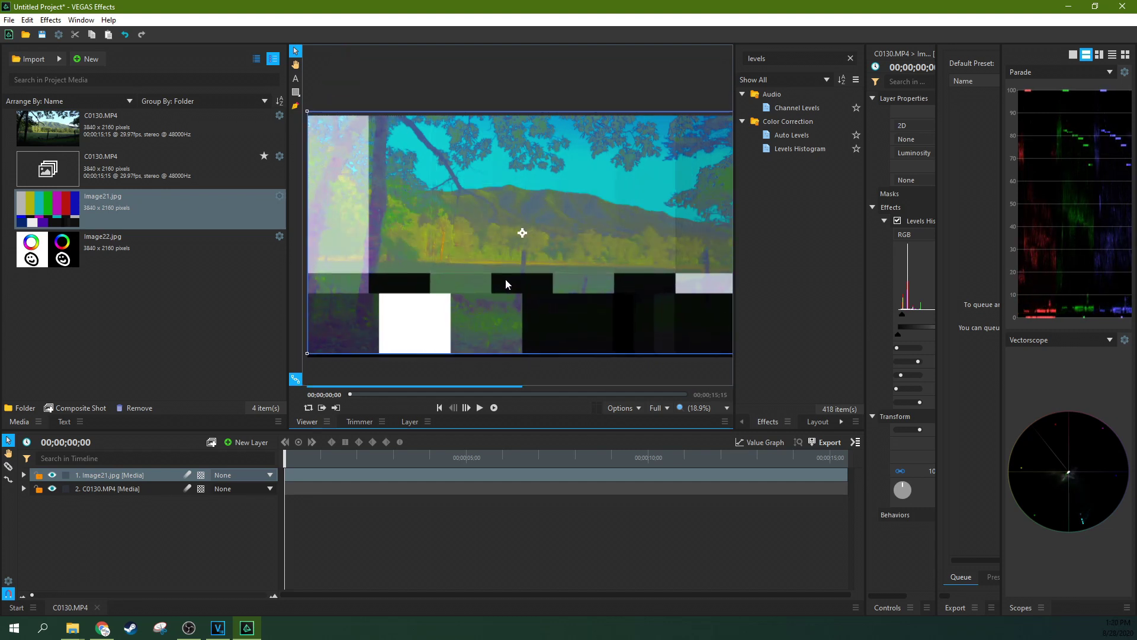
{"action": "left_click_drag", "start_coordinate": [625, 207], "coordinate": [618, 209]}
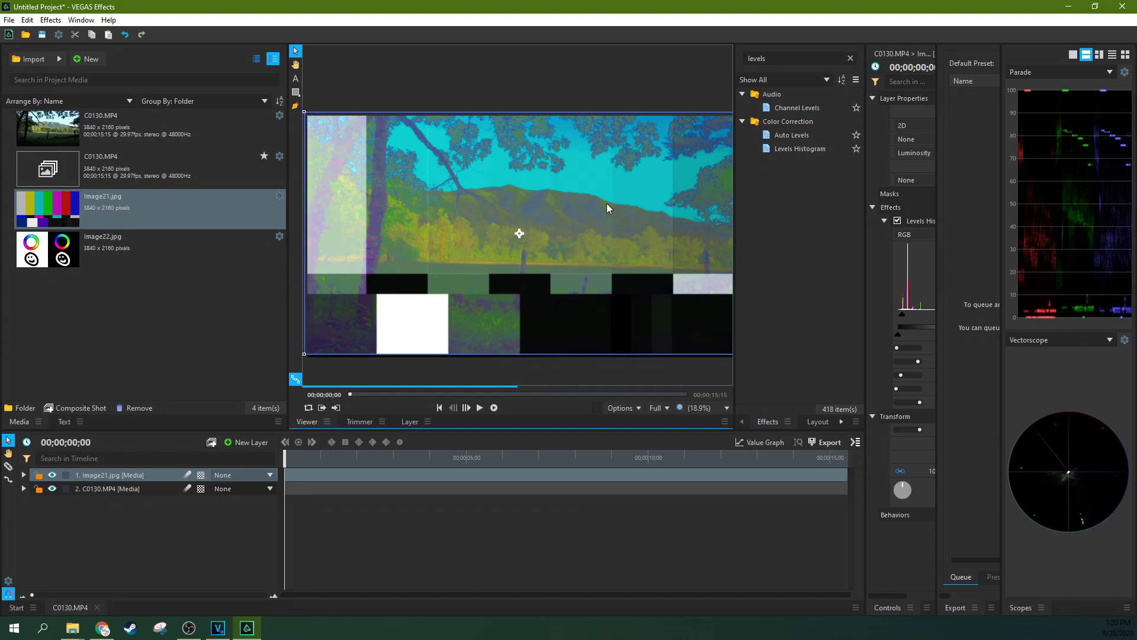
{"action": "key", "text": "ctrl+z"}
{"action": "key", "text": "ctrl+y"}
{"action": "left_click_drag", "start_coordinate": [559, 271], "coordinate": [507, 276]}
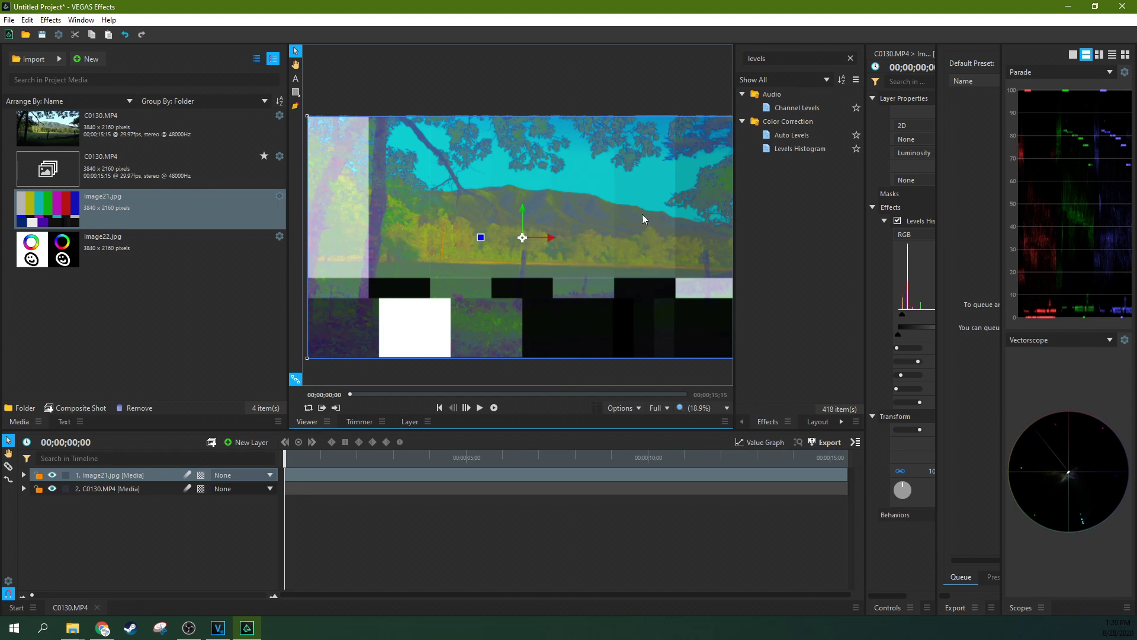
Switch the Image21.jpg layer's blend mode to Multiply for comparison, and settle on Saturation.
{"action": "right_click", "coordinate": [165, 475]}
{"action": "mouse_move", "coordinate": [270, 168]}
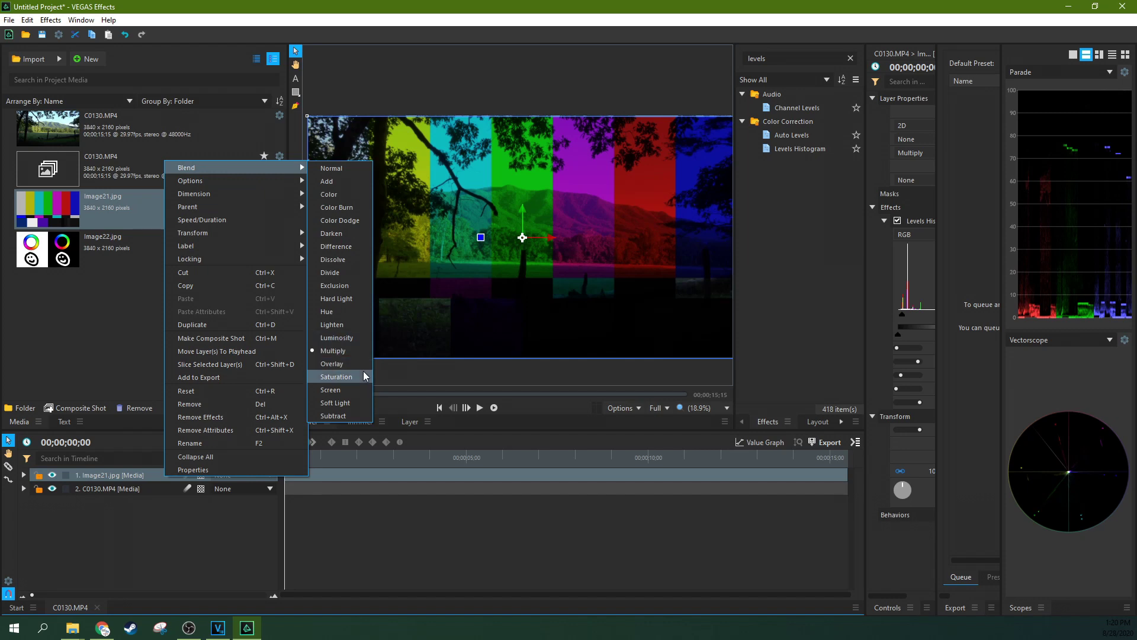
{"action": "left_click", "coordinate": [337, 377]}
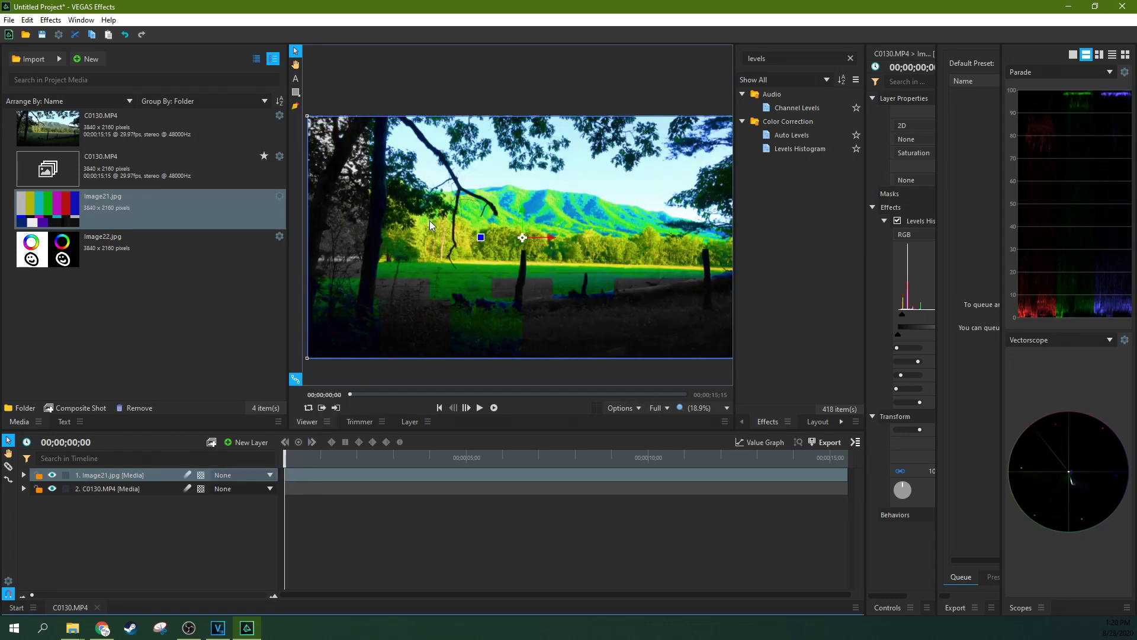
Move the Image21.jpg bars around over the footage in Saturation blending to compare the overlap, ending at full coverage.
{"action": "left_click_drag", "start_coordinate": [424, 213], "coordinate": [439, 111]}
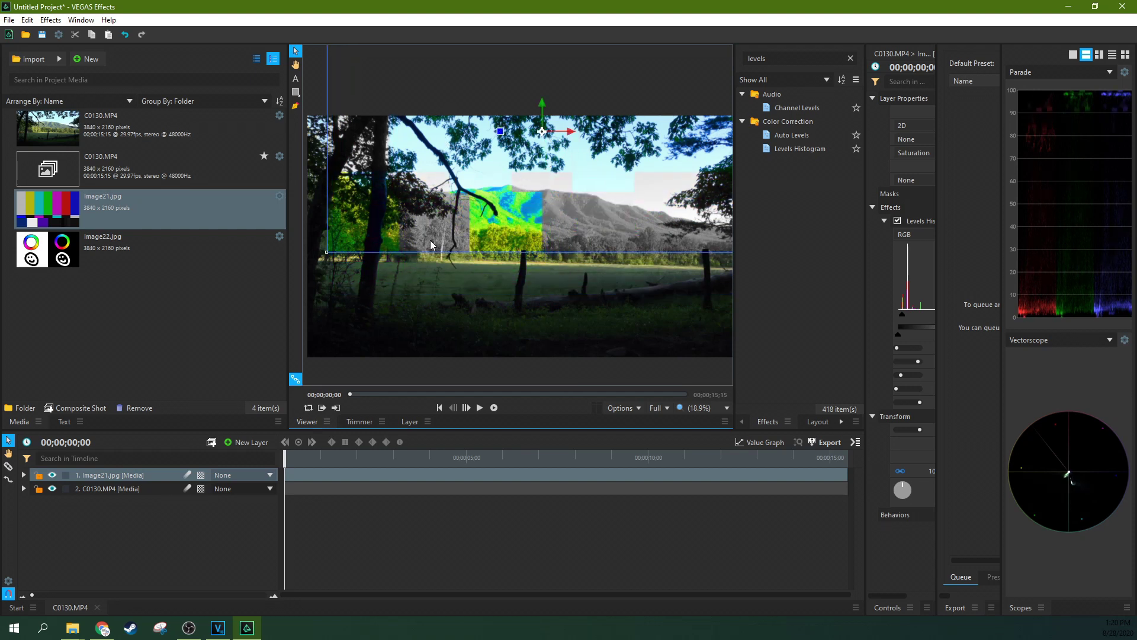
{"action": "left_click_drag", "start_coordinate": [574, 218], "coordinate": [561, 224]}
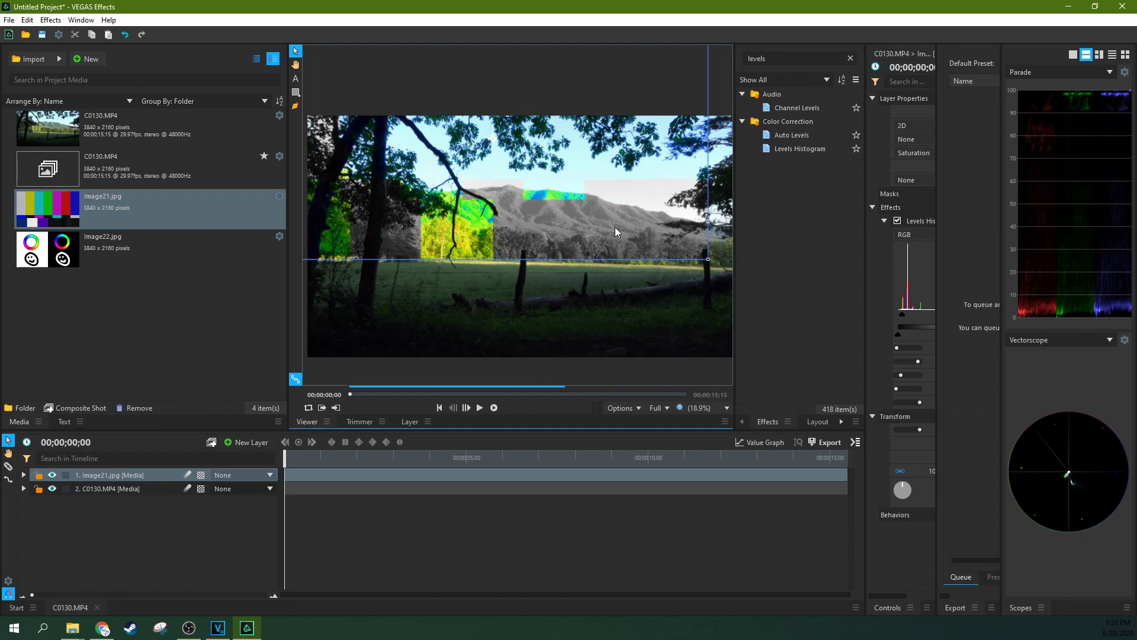
{"action": "key", "text": "ctrl+z"}
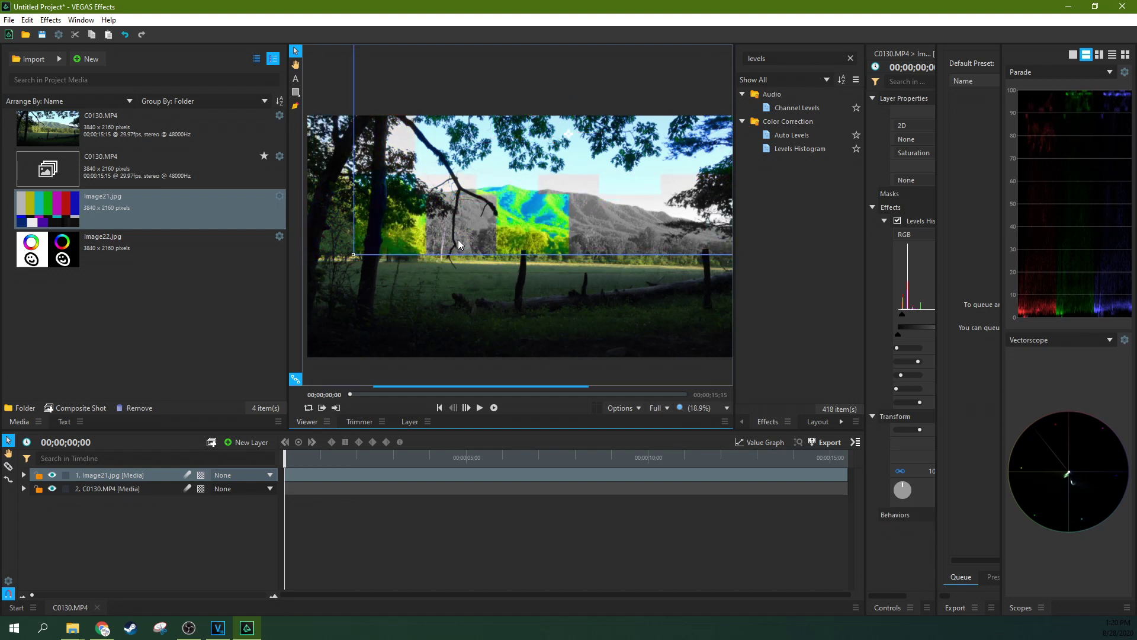
{"action": "key", "text": "ctrl+z"}
{"action": "left_click_drag", "start_coordinate": [408, 218], "coordinate": [418, 242]}
{"action": "left_click_drag", "start_coordinate": [536, 237], "coordinate": [540, 325]}
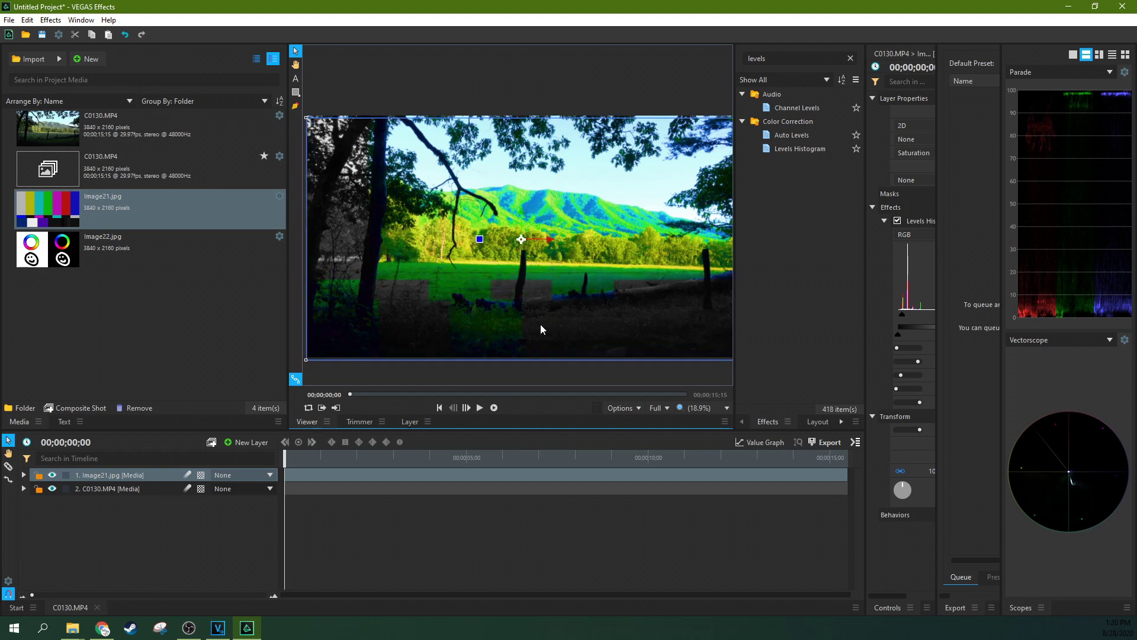
{"action": "left_click_drag", "start_coordinate": [623, 225], "coordinate": [623, 222]}
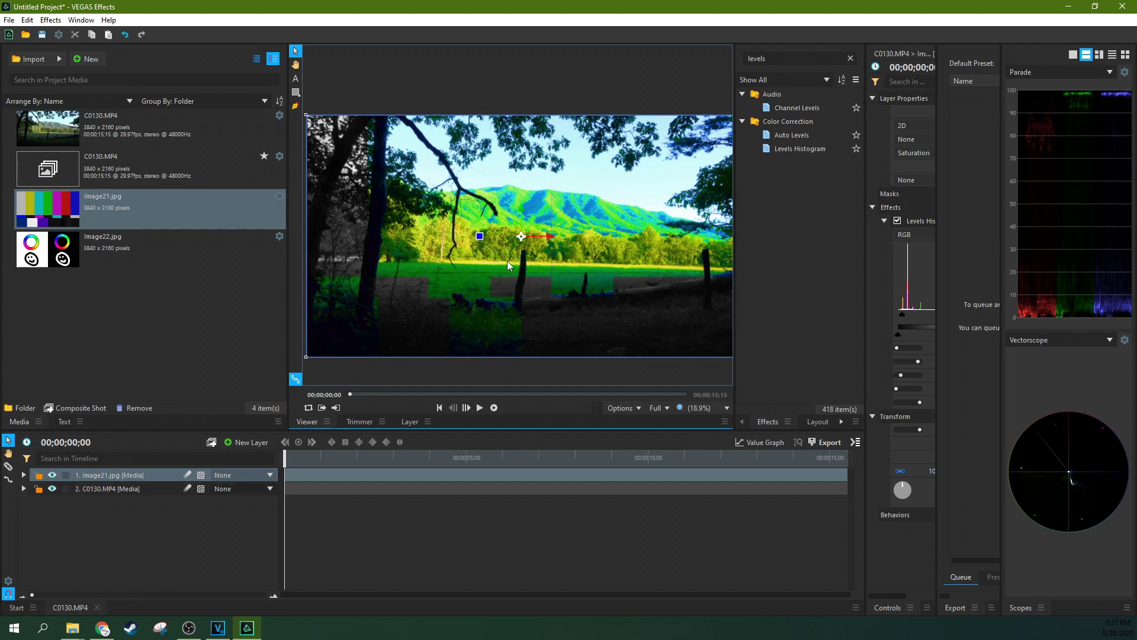
Set the Image21.jpg layer to Subtract blending and move the bars around over the footage, ending at full coverage.
{"action": "right_click", "coordinate": [131, 474]}
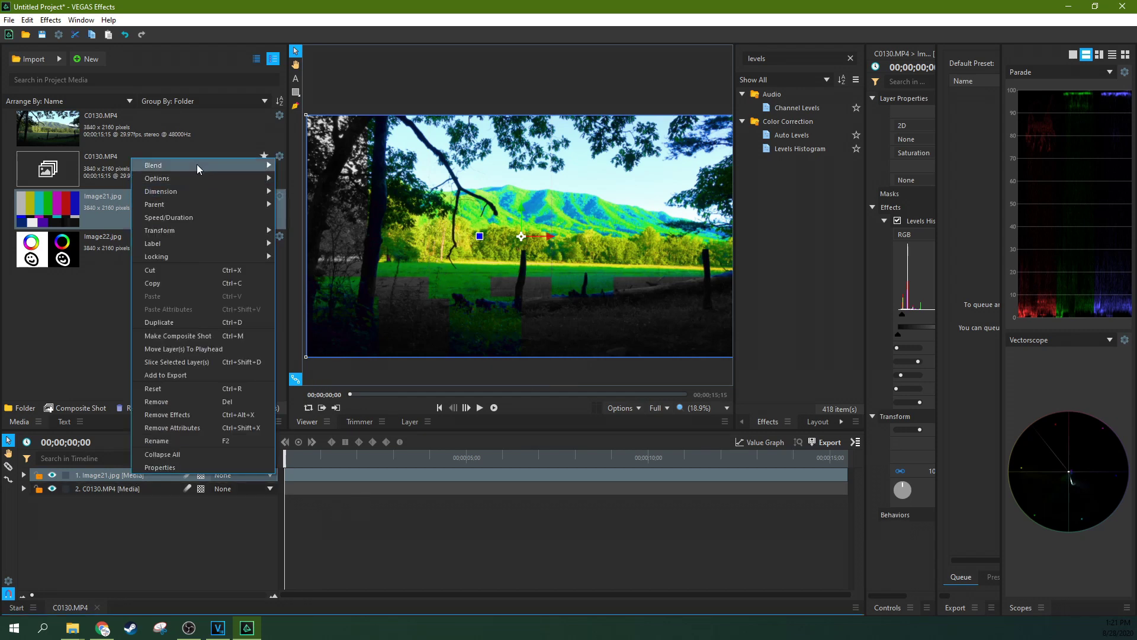
{"action": "left_click", "coordinate": [329, 412]}
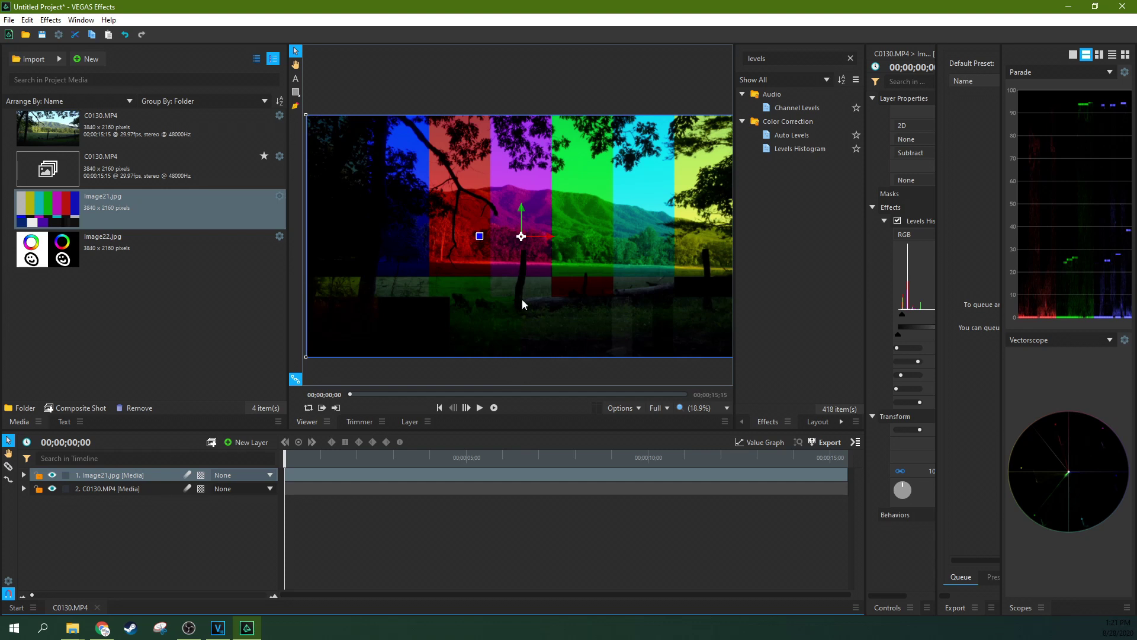
{"action": "left_click_drag", "start_coordinate": [520, 295], "coordinate": [545, 213]}
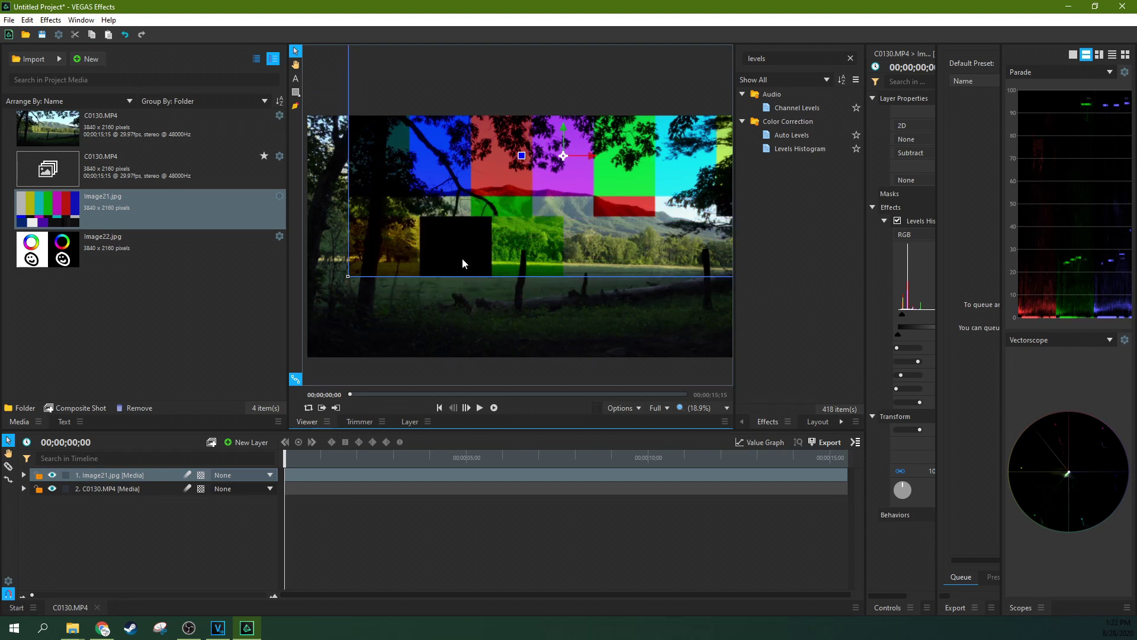
{"action": "left_click_drag", "start_coordinate": [463, 264], "coordinate": [429, 277]}
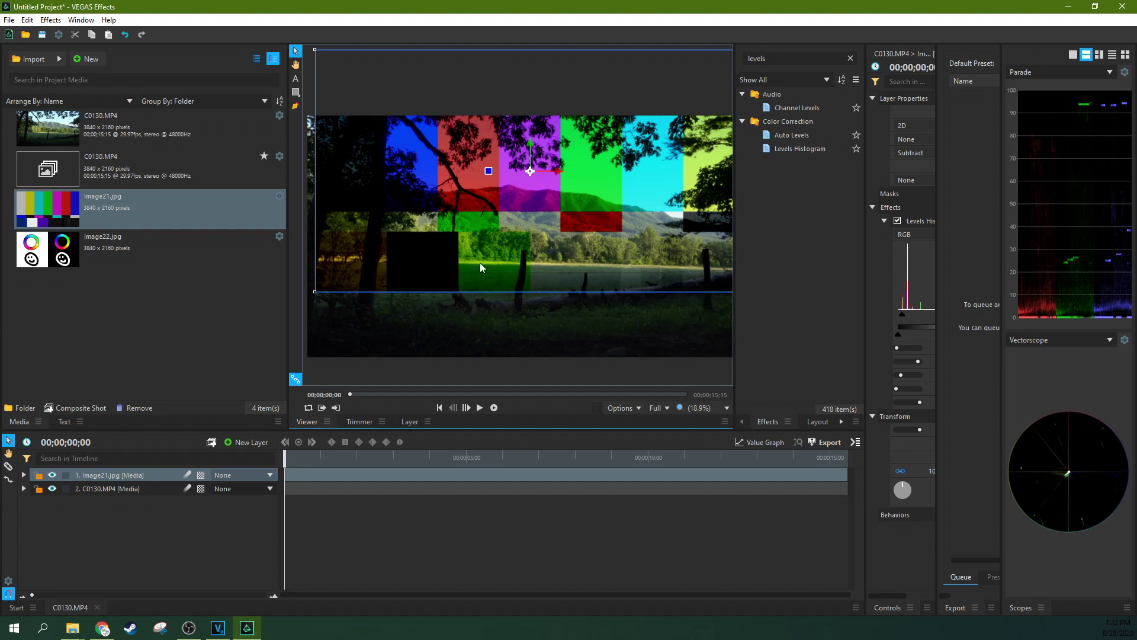
{"action": "left_click_drag", "start_coordinate": [484, 260], "coordinate": [512, 251]}
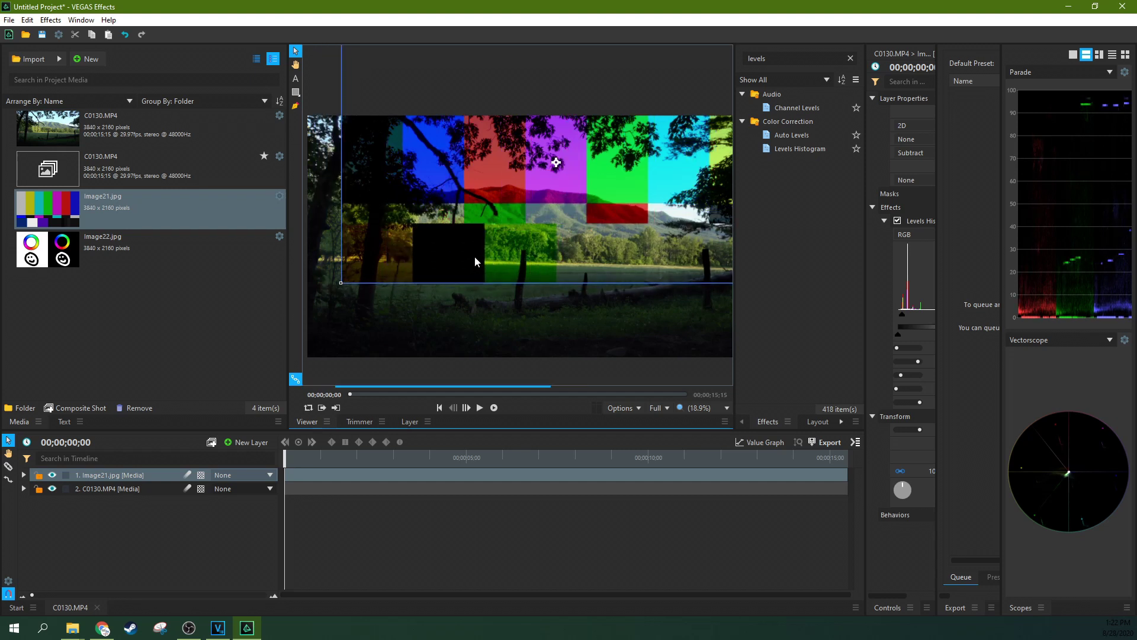
{"action": "key", "text": "ctrl+z"}
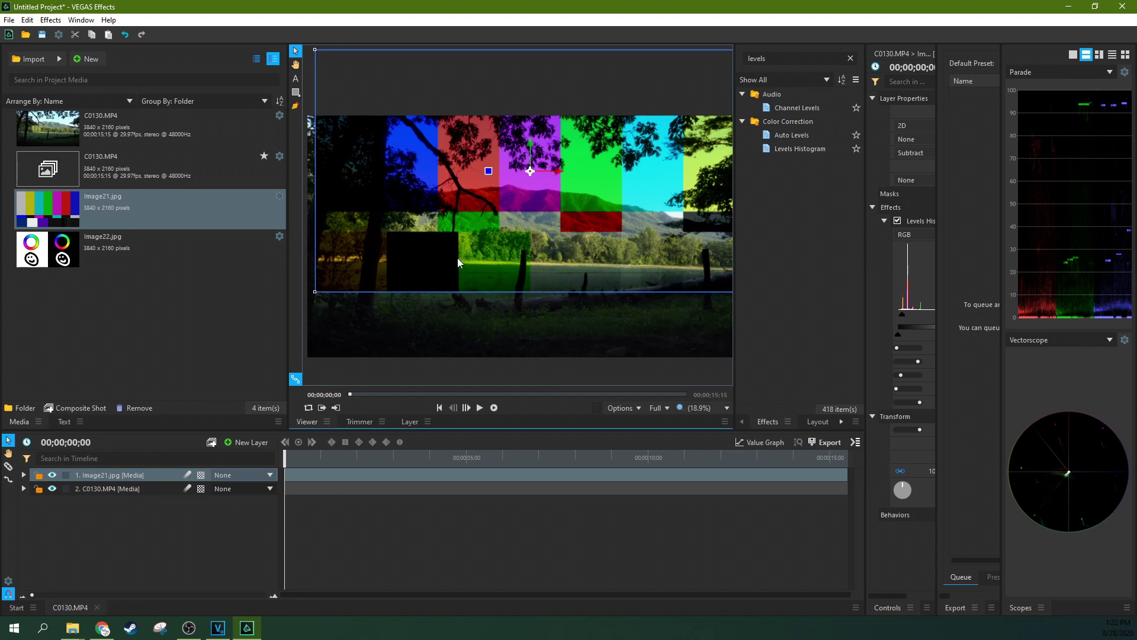
{"action": "left_click_drag", "start_coordinate": [503, 253], "coordinate": [489, 310]}
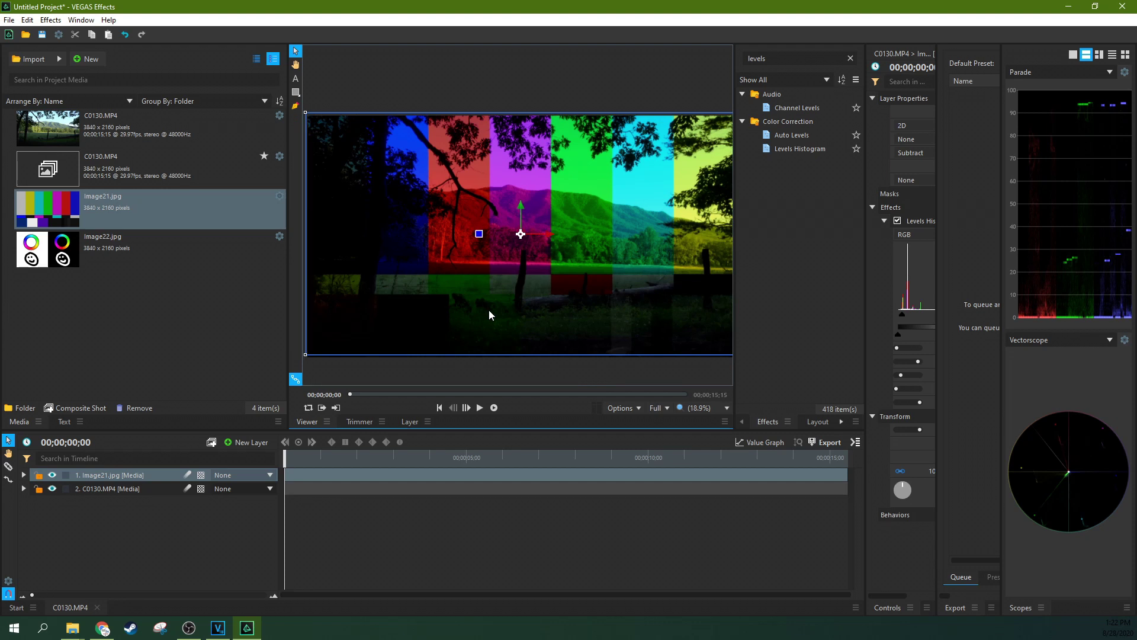
Shift the subtracted bars up off the lower footage once more to compare, and return them to full coverage.
{"action": "left_click_drag", "start_coordinate": [469, 254], "coordinate": [491, 148]}
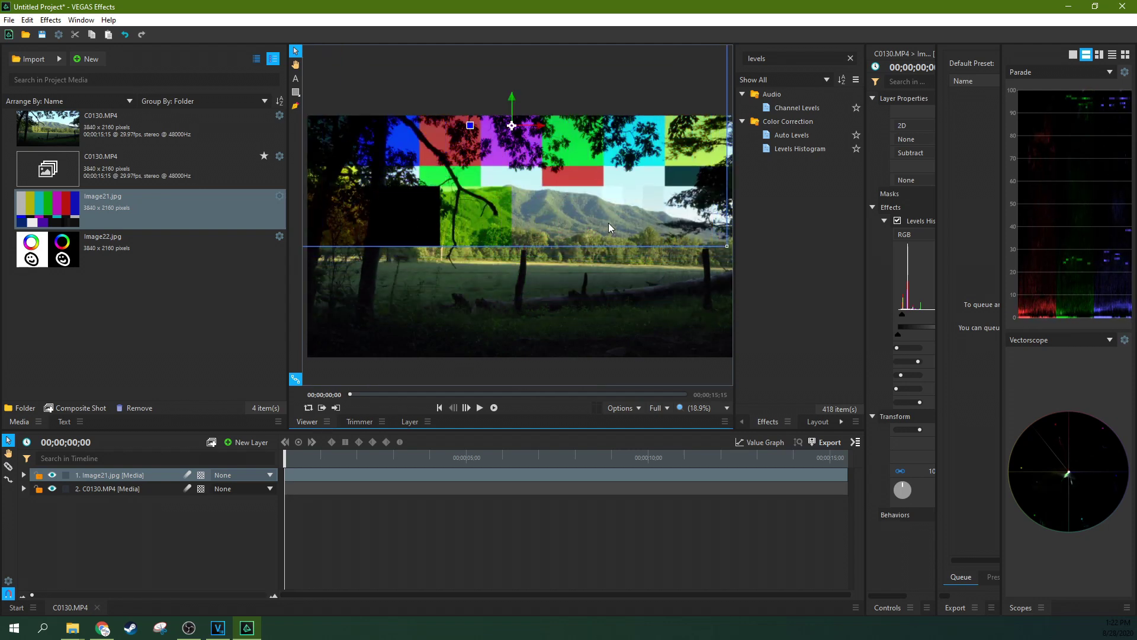
{"action": "key", "text": "ctrl+z"}
{"action": "left_click_drag", "start_coordinate": [602, 256], "coordinate": [649, 242]}
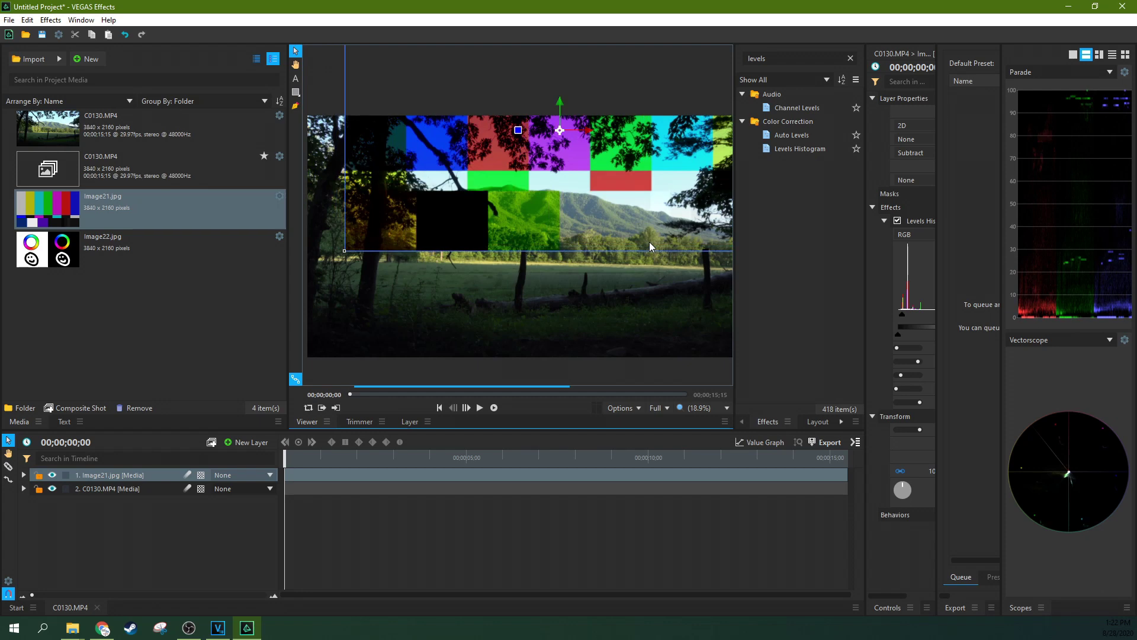
{"action": "key", "text": "ctrl+z"}
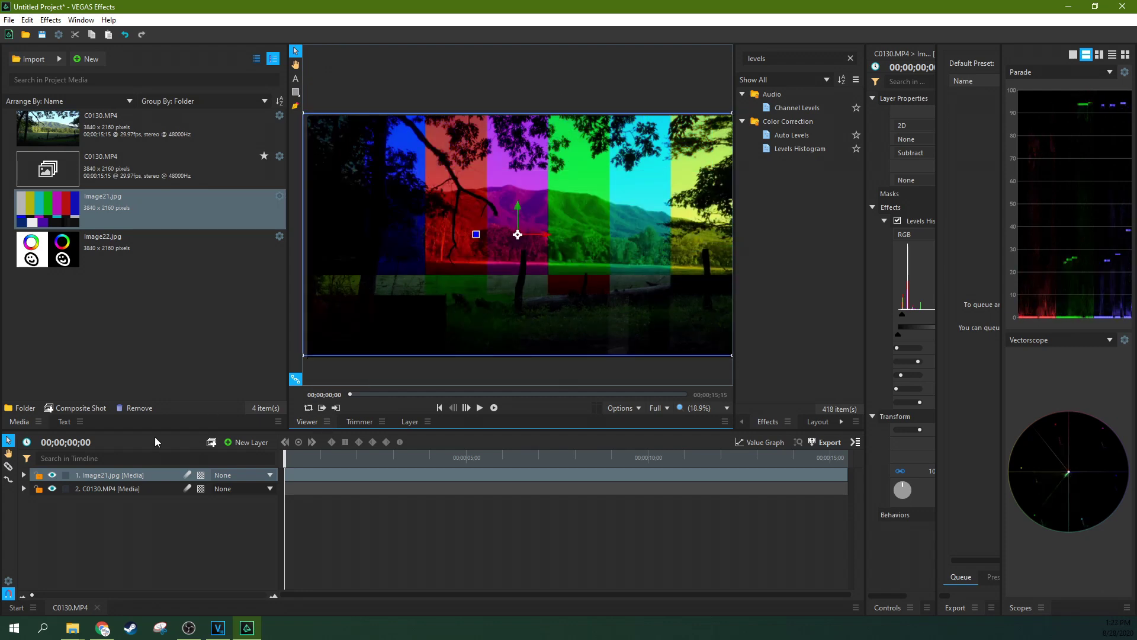
Set the Image21.jpg layer to Add blending and move the bars upward to uncover the lower part of the footage.
{"action": "right_click", "coordinate": [129, 477]}
{"action": "mouse_move", "coordinate": [233, 171]}
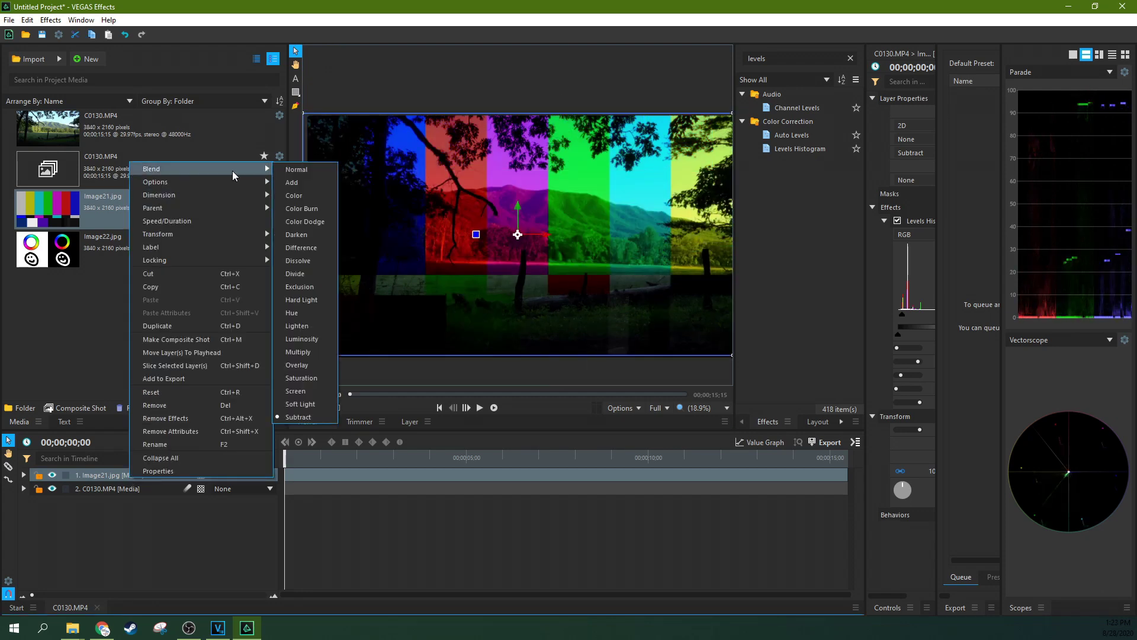
{"action": "left_click", "coordinate": [289, 182]}
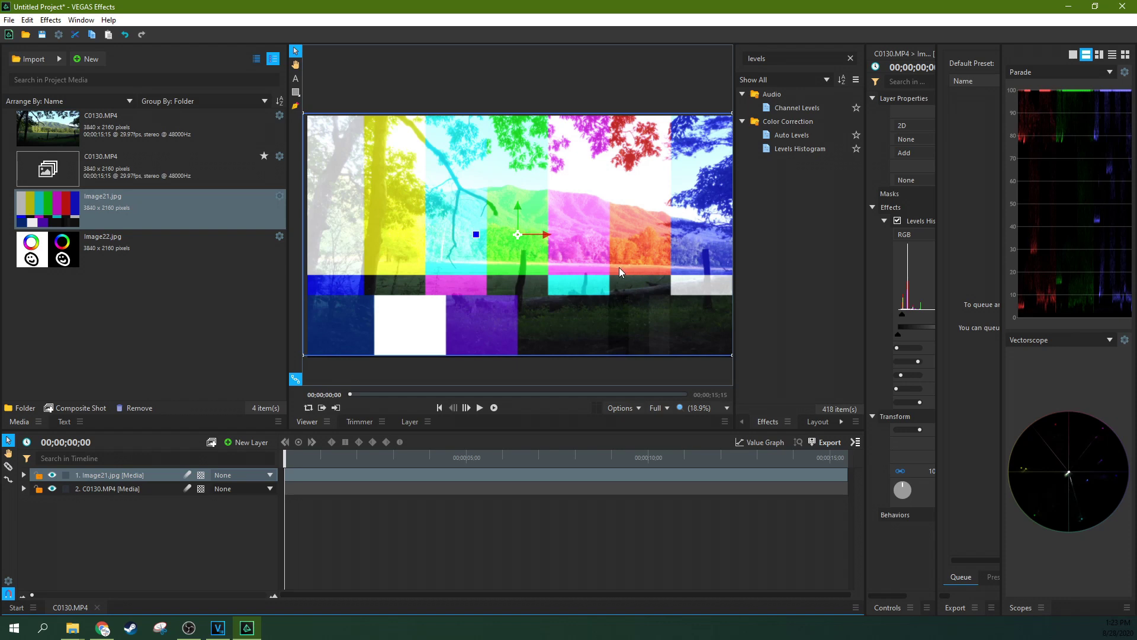
{"action": "key", "text": "shift+equal"}
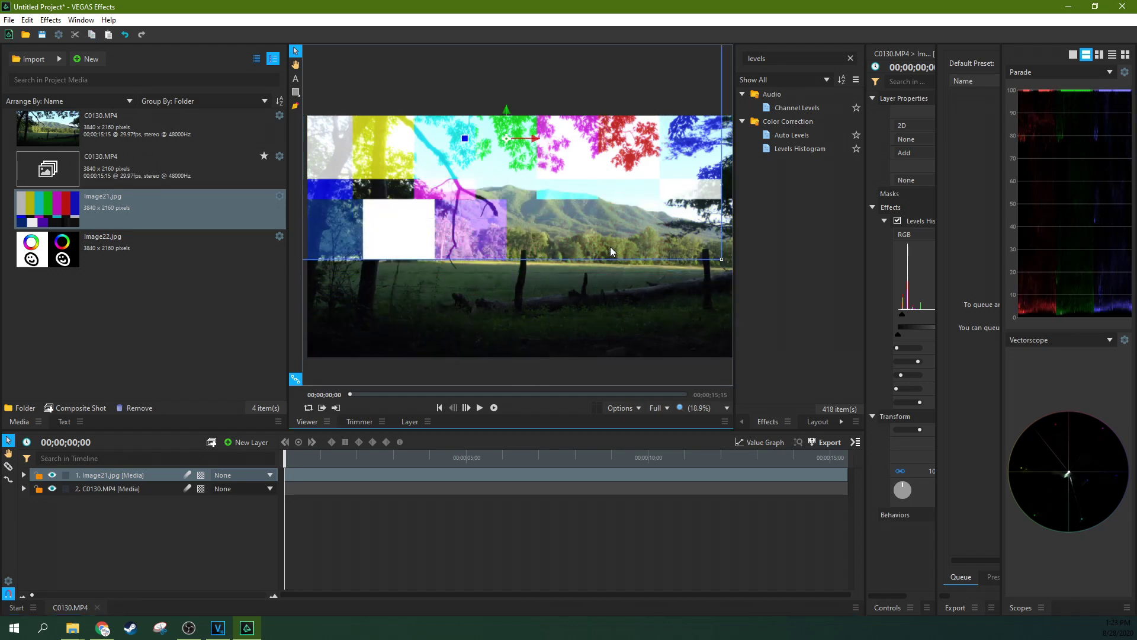